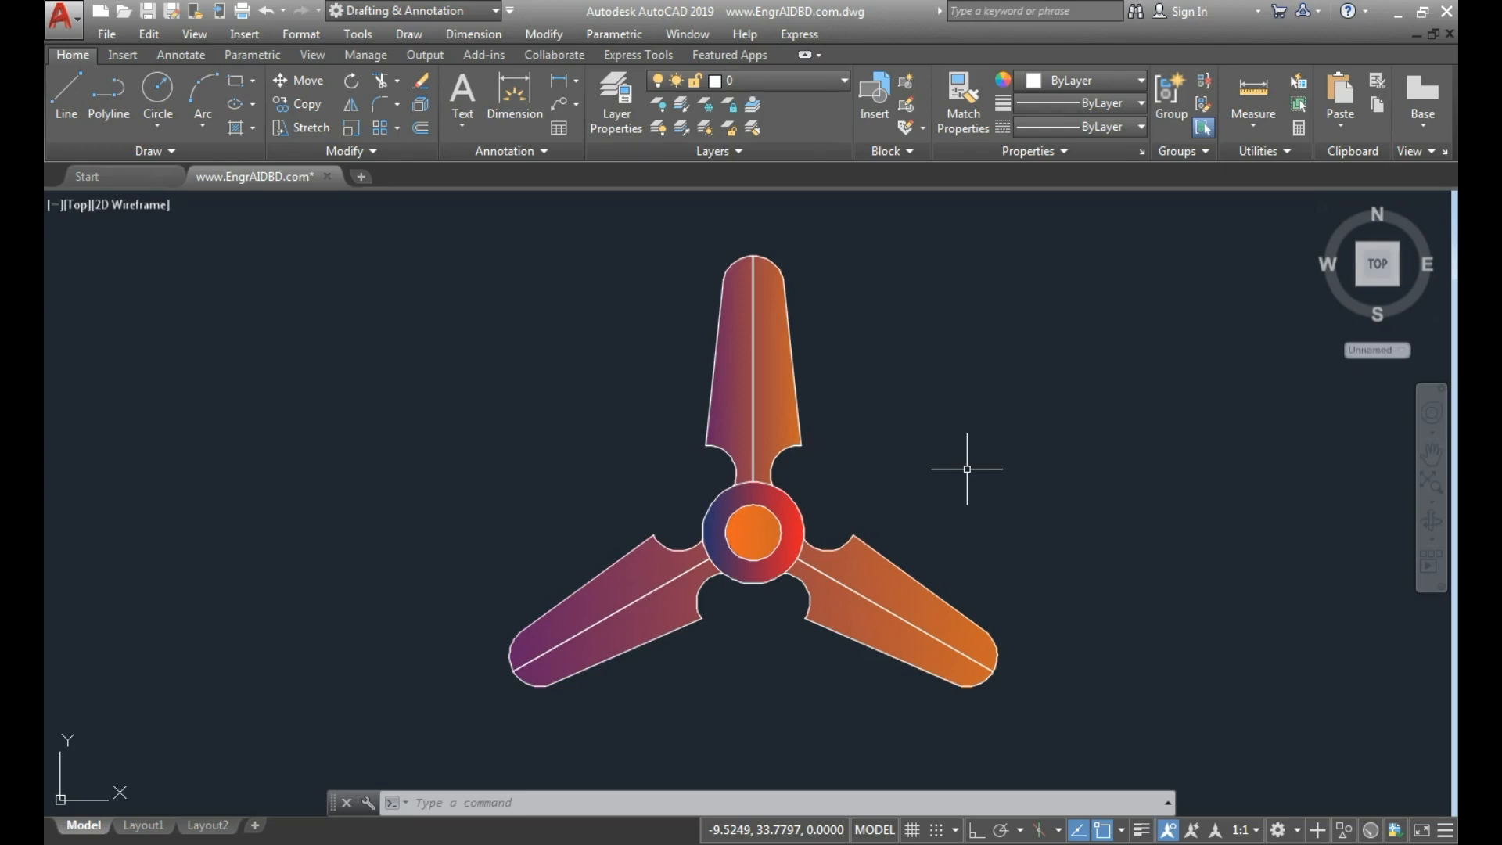
# Examine the component labels and ratings in the electrical schematic, and return to the fan drawing.
pyautogui.scroll(-2, 967, 469)
pyautogui.moveTo(1134, 491)
pyautogui.mouseDown(button='middle')
pyautogui.moveTo(952, 496)
pyautogui.moveTo(406, 448)
pyautogui.mouseUp(button='middle')
pyautogui.scroll(-4, 720, 446)
pyautogui.moveTo(971, 460); pyautogui.dragTo(736, 466, button='middle')
pyautogui.scroll(5, 849, 426)
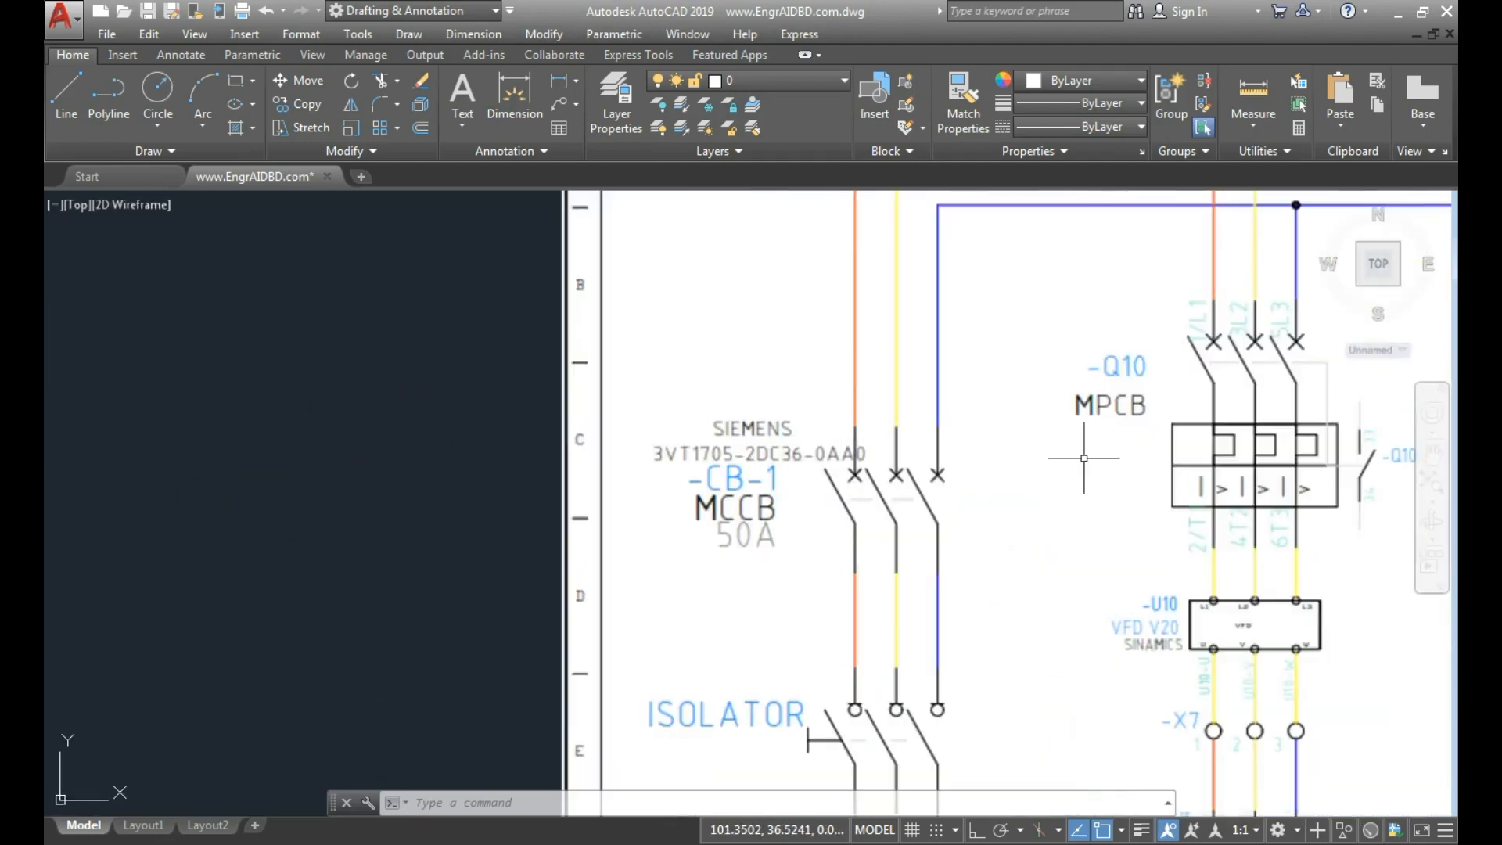
pyautogui.moveTo(1083, 457); pyautogui.dragTo(860, 490, button='middle')
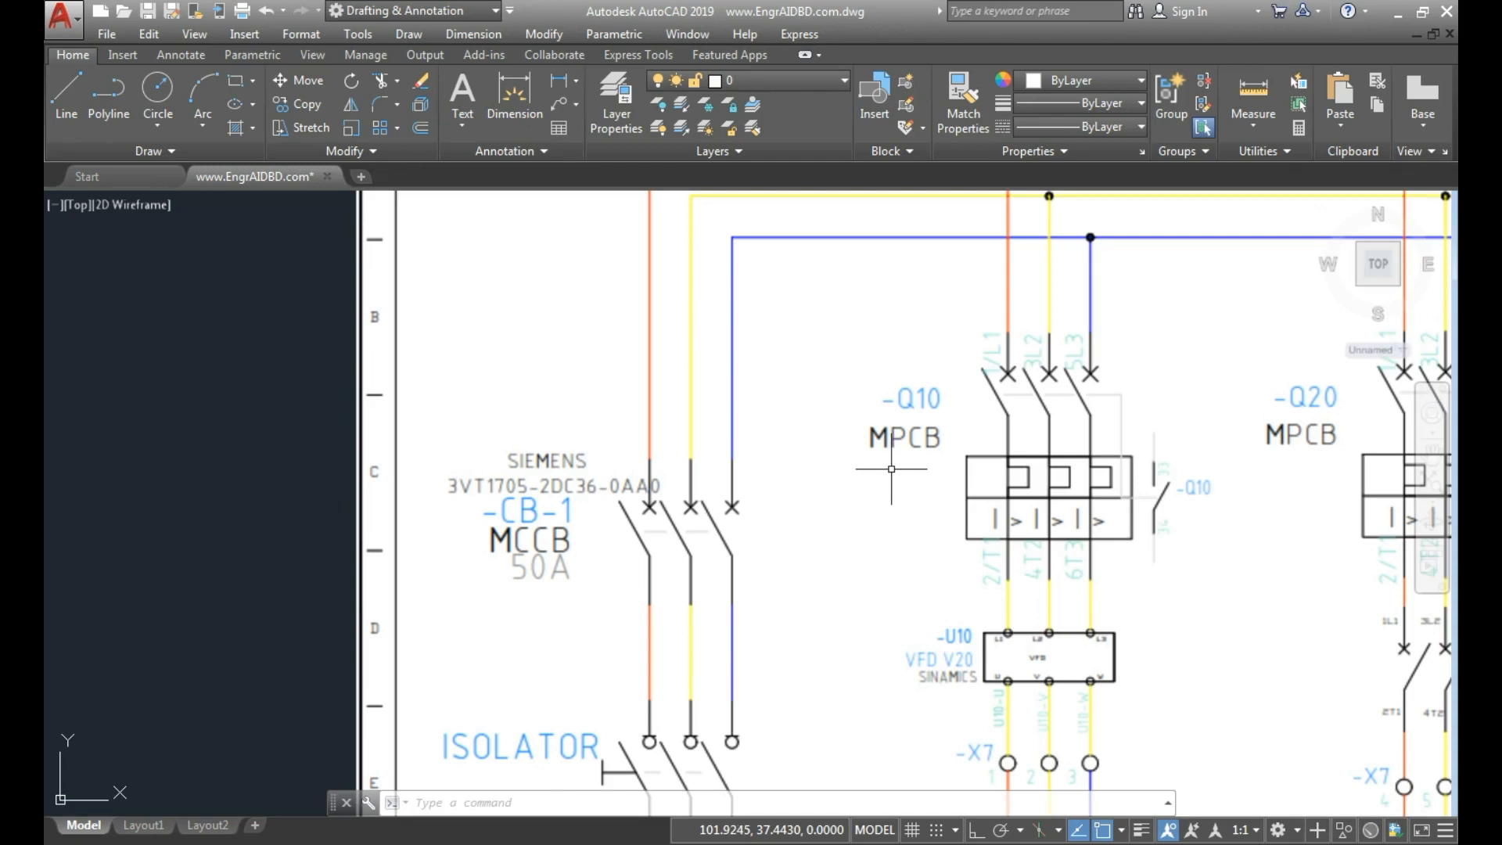
pyautogui.scroll(-5, 891, 469)
pyautogui.moveTo(738, 503); pyautogui.dragTo(1197, 472, button='middle')
pyautogui.scroll(5, 756, 473)
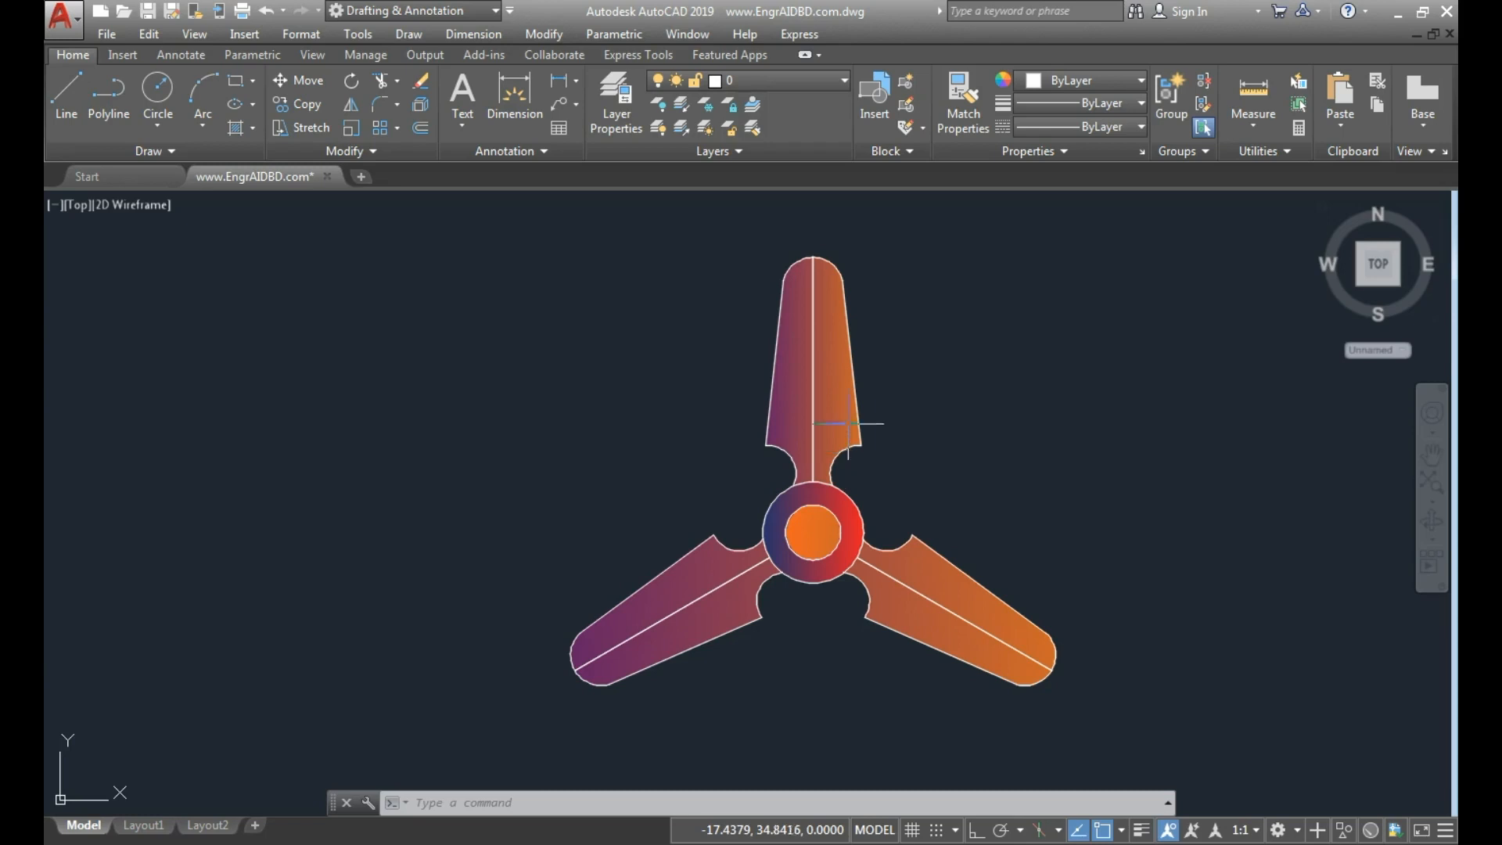
pyautogui.click(890, 152)
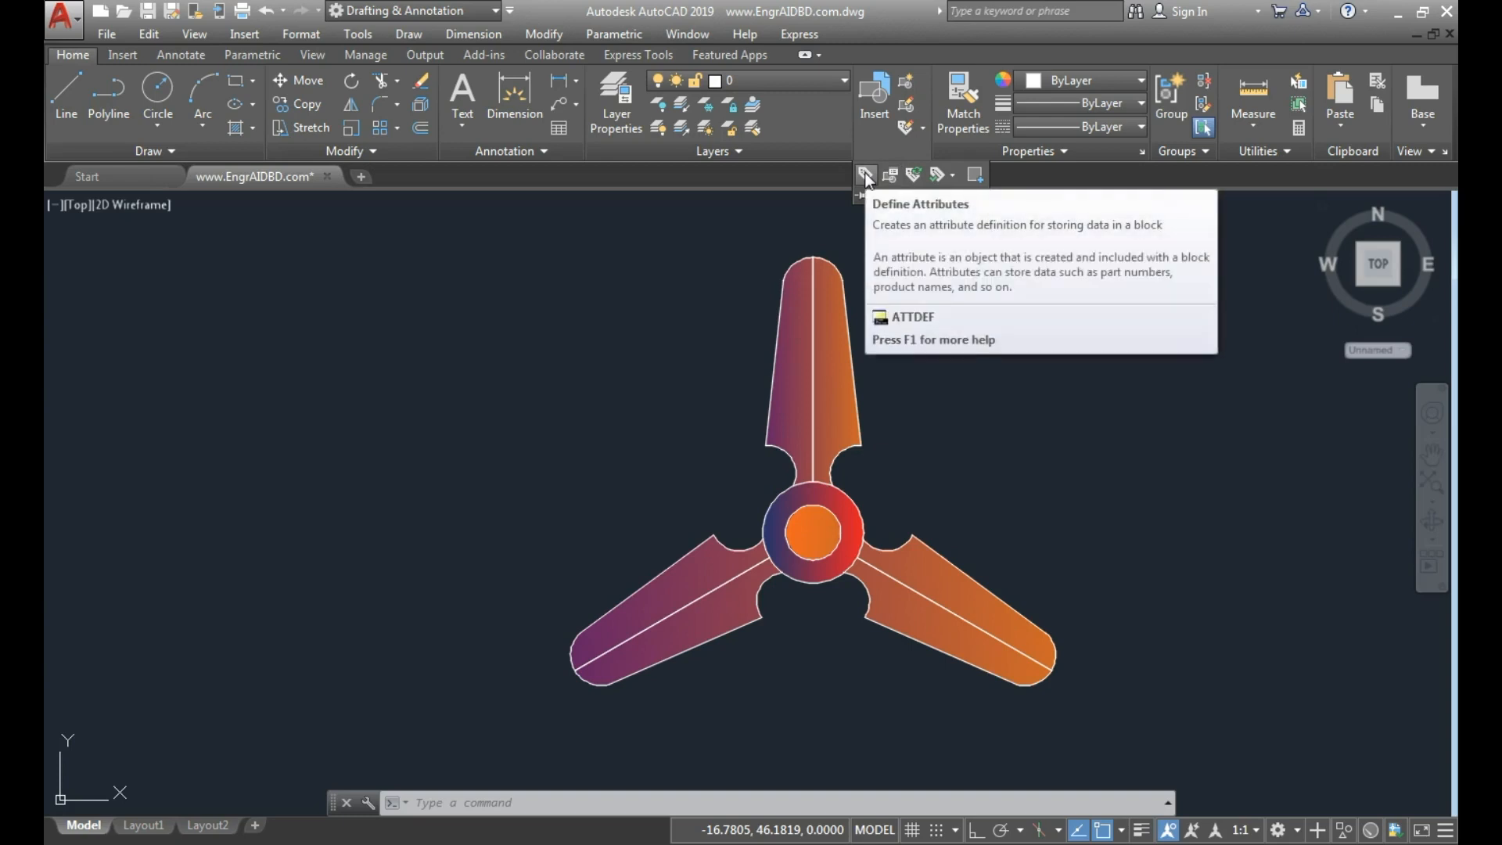
pyautogui.write('ATT')
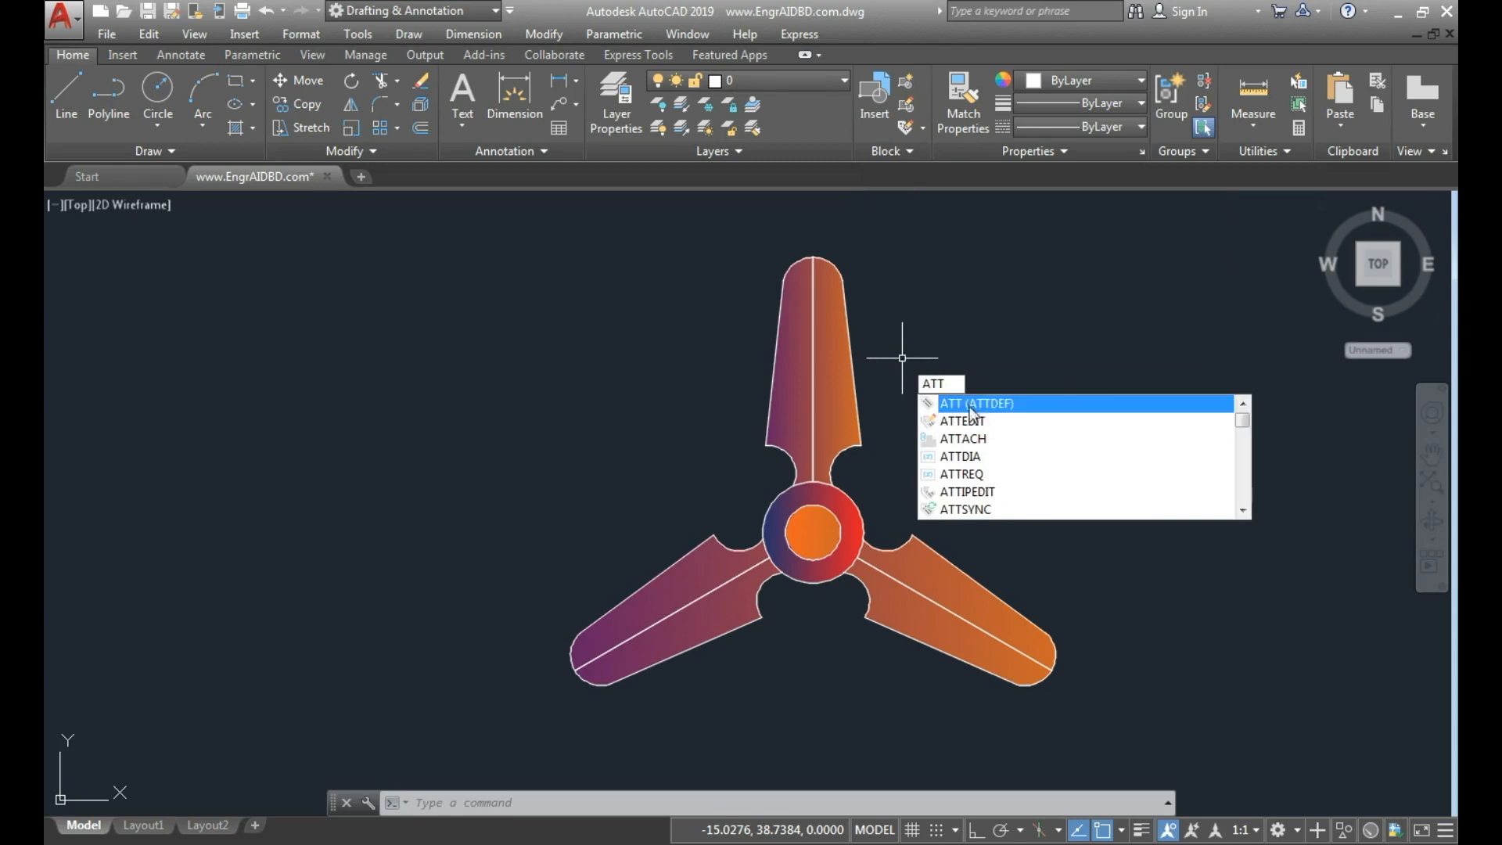
pyautogui.click(985, 403)
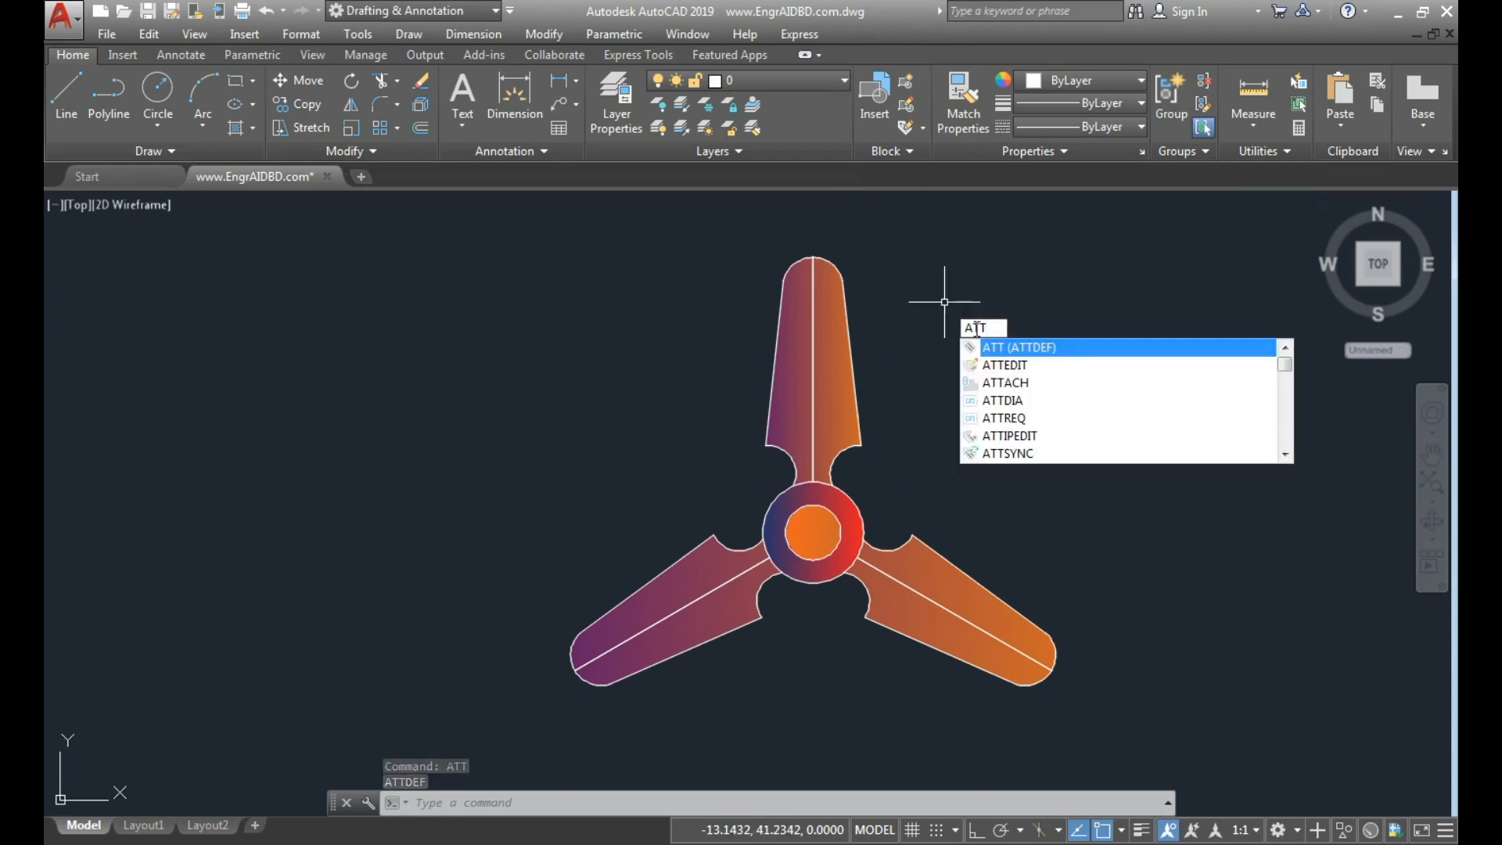
pyautogui.press('Return')
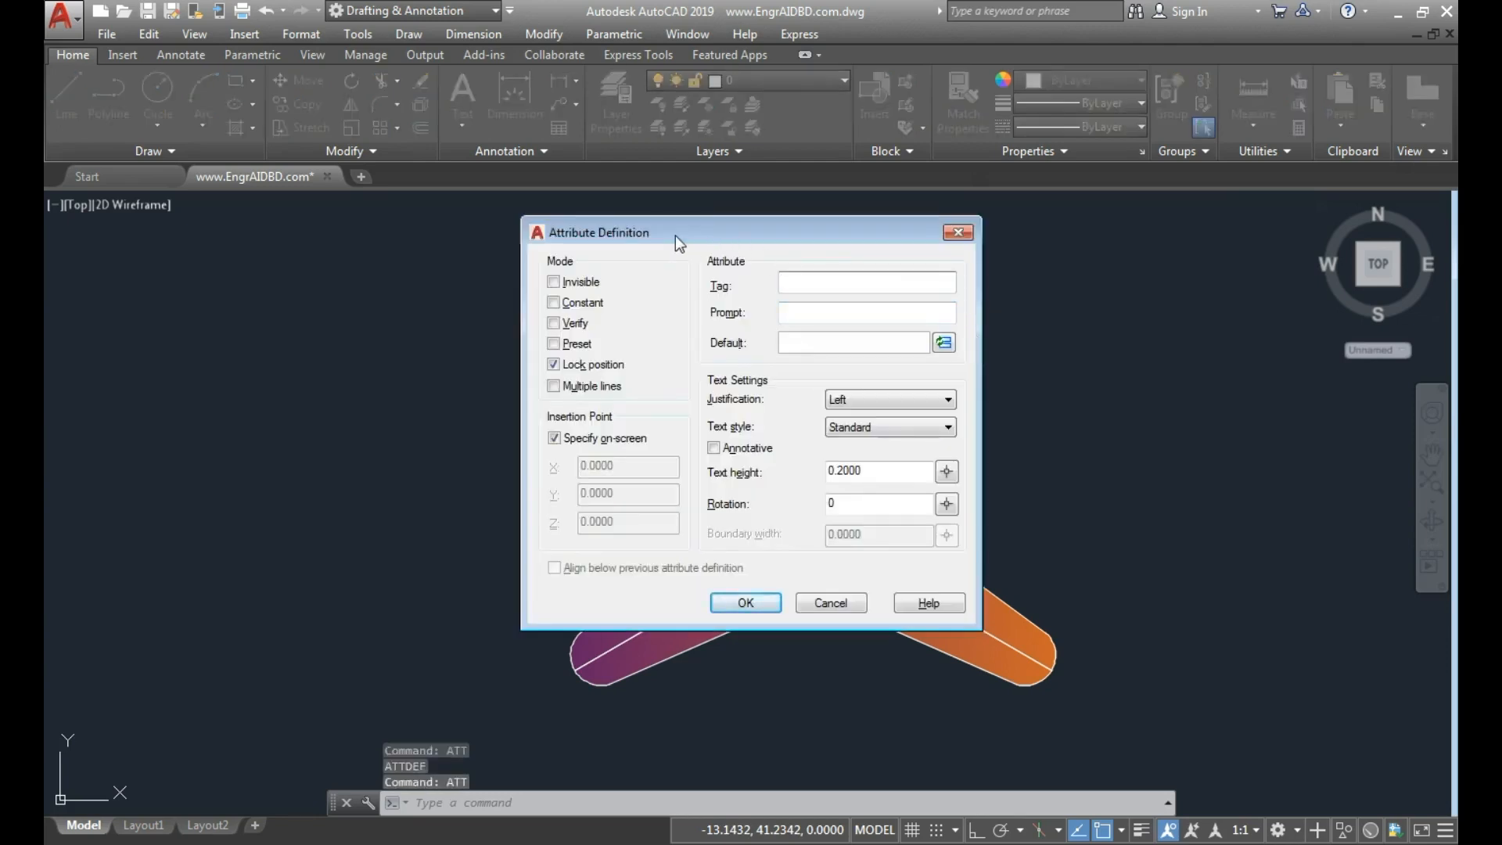
pyautogui.moveTo(675, 236); pyautogui.dragTo(975, 206)
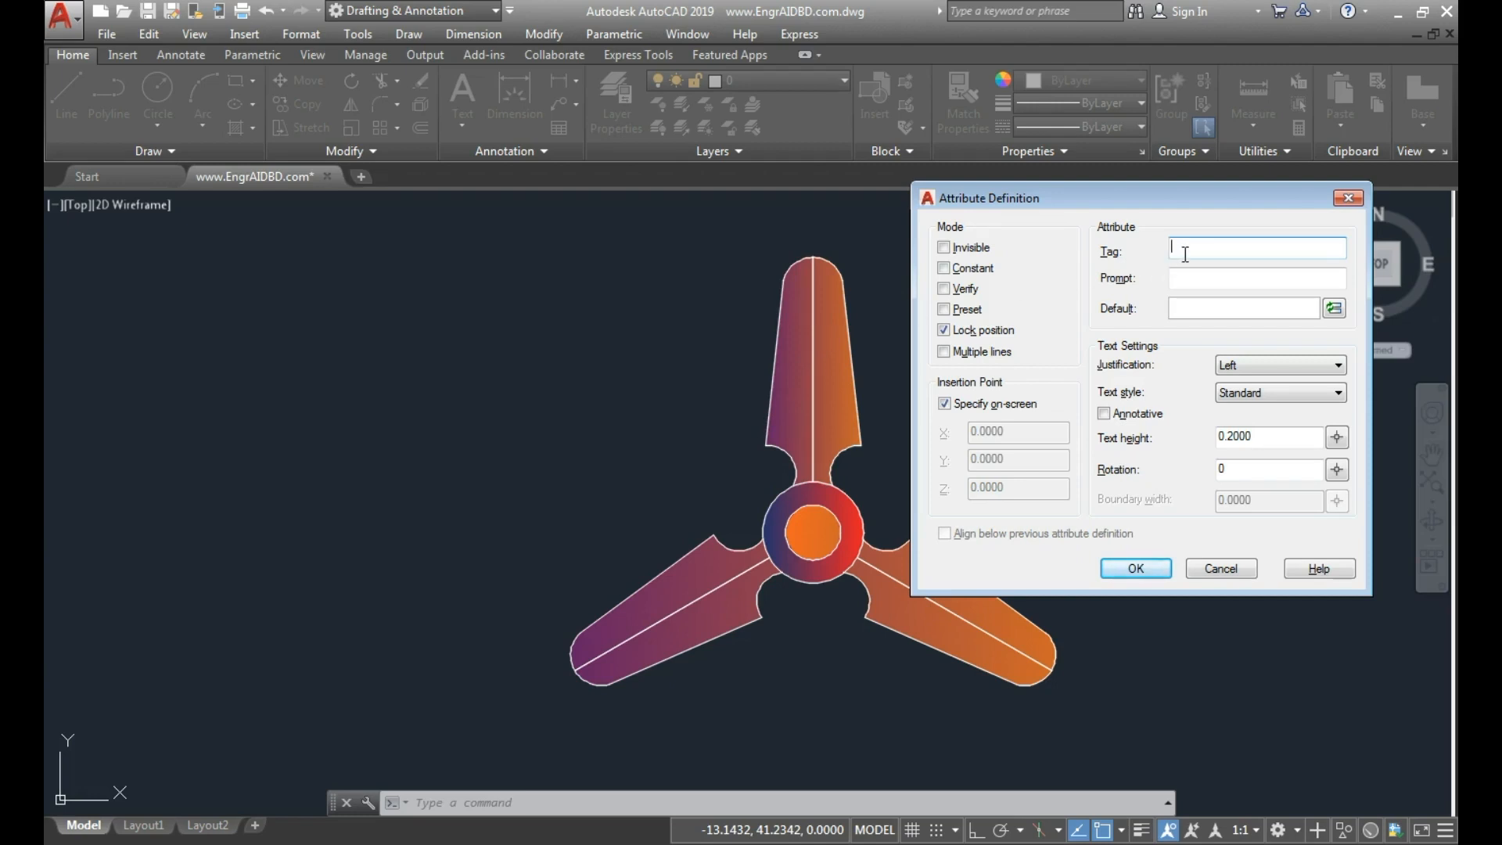
pyautogui.write('Size')
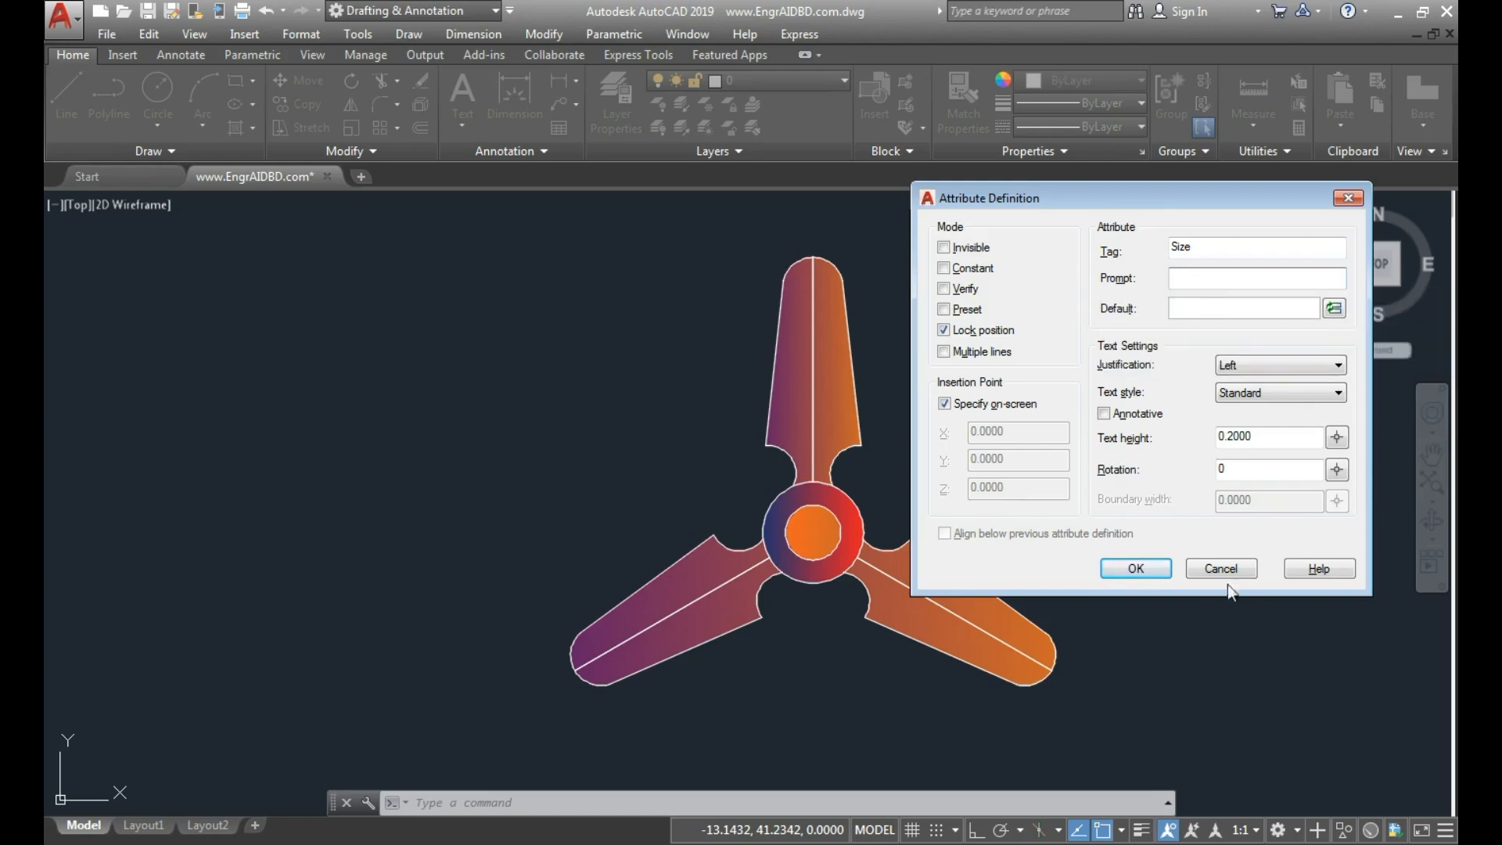
pyautogui.click(1208, 566)
pyautogui.click(1211, 569)
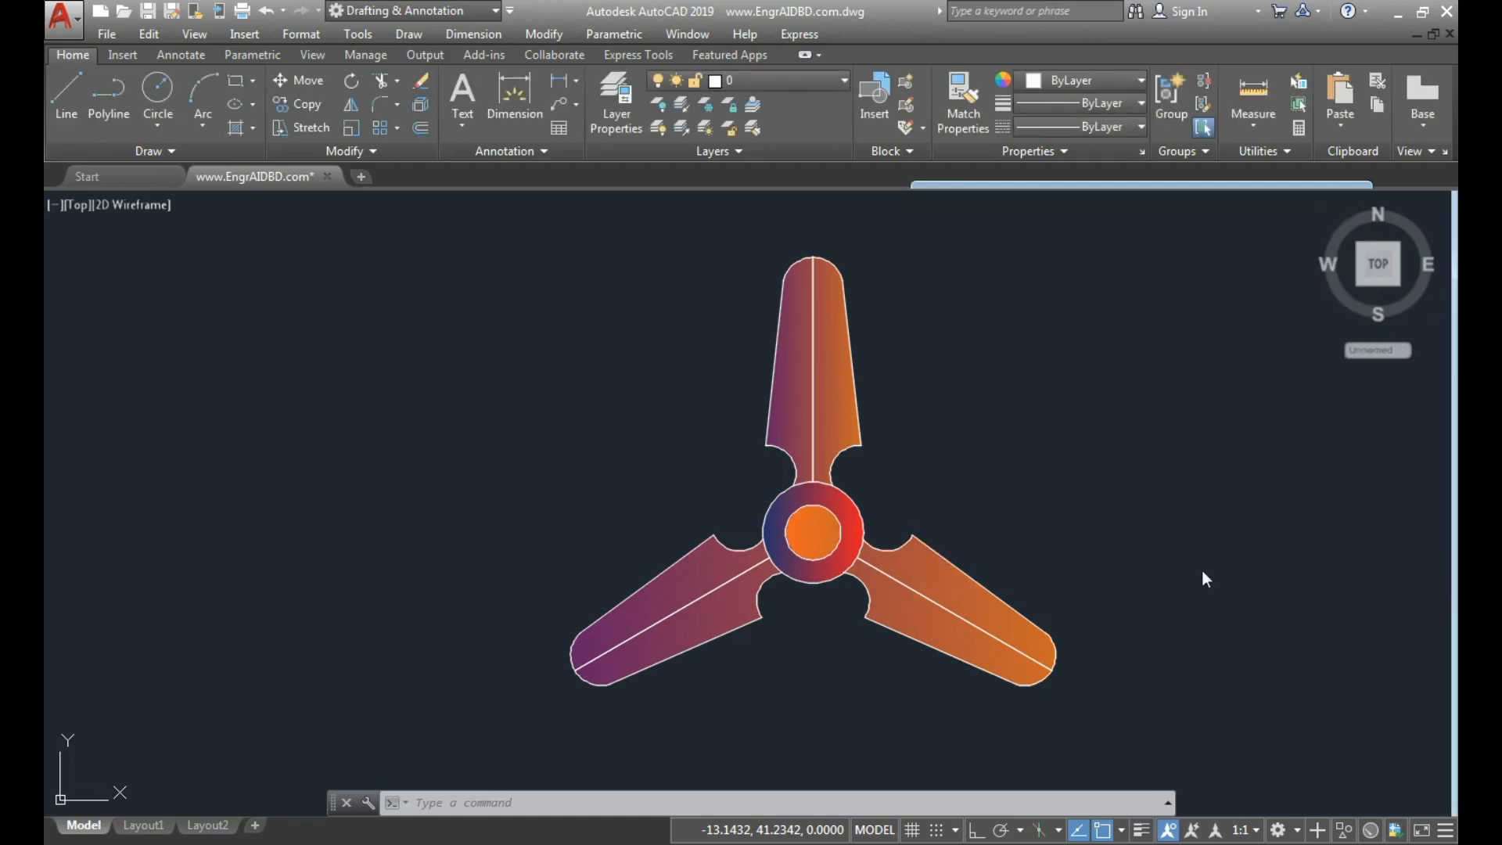
# Examine the input field prompts in the login form image and look over the electrical schematic.
pyautogui.scroll(-2, 1268, 532)
pyautogui.moveTo(1269, 532)
pyautogui.mouseDown(button='middle')
pyautogui.moveTo(1100, 509)
pyautogui.moveTo(570, 494)
pyautogui.mouseUp(button='middle')
pyautogui.click(1239, 563)
pyautogui.moveTo(1140, 463); pyautogui.dragTo(588, 449, button='middle')
pyautogui.click(905, 486)
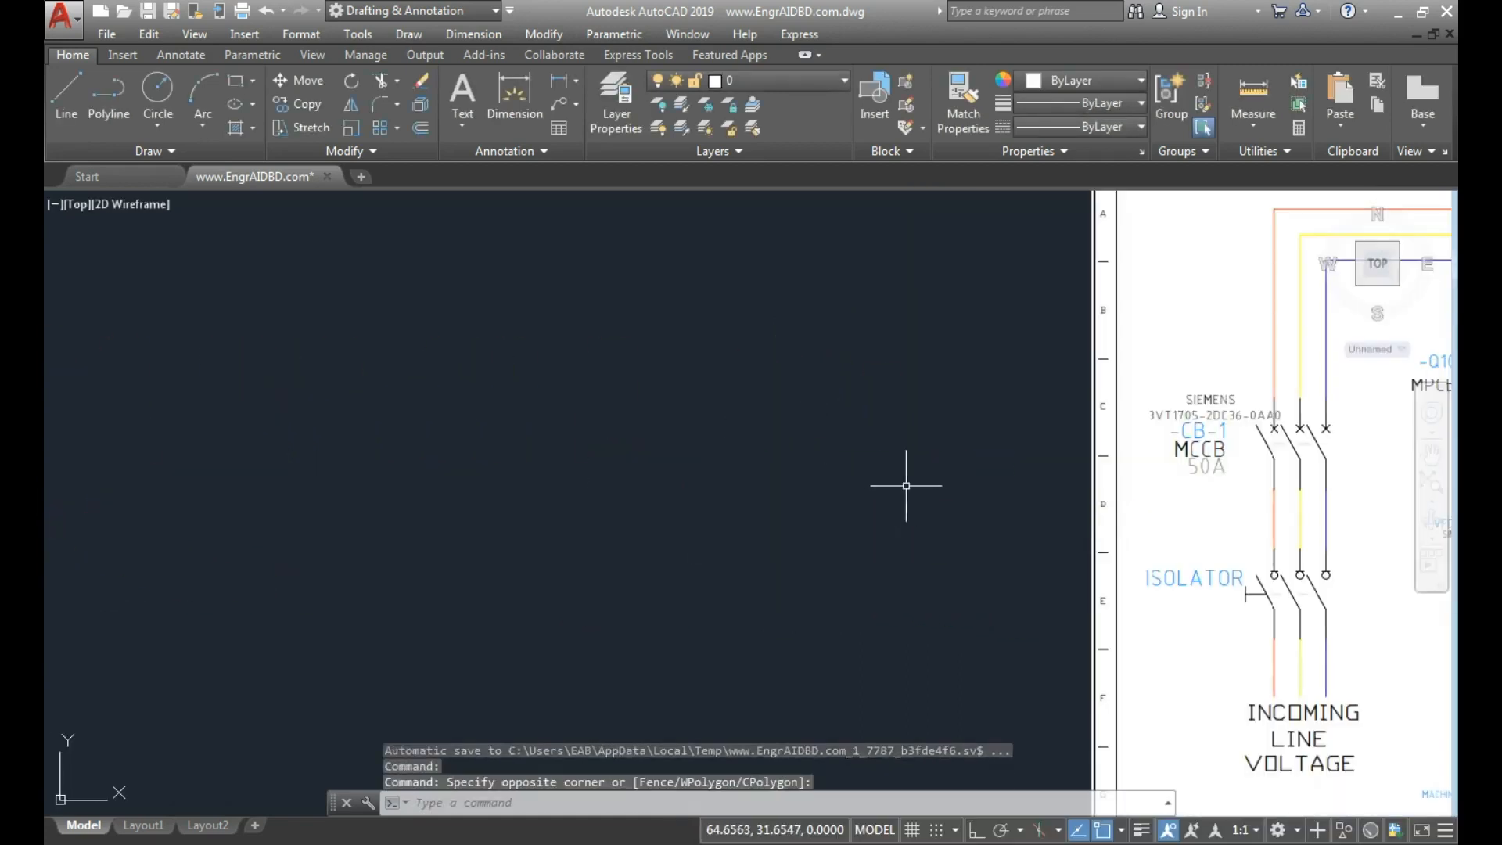
pyautogui.scroll(-5, 1061, 472)
pyautogui.moveTo(1169, 476); pyautogui.dragTo(591, 446, button='middle')
pyautogui.scroll(5, 1031, 466)
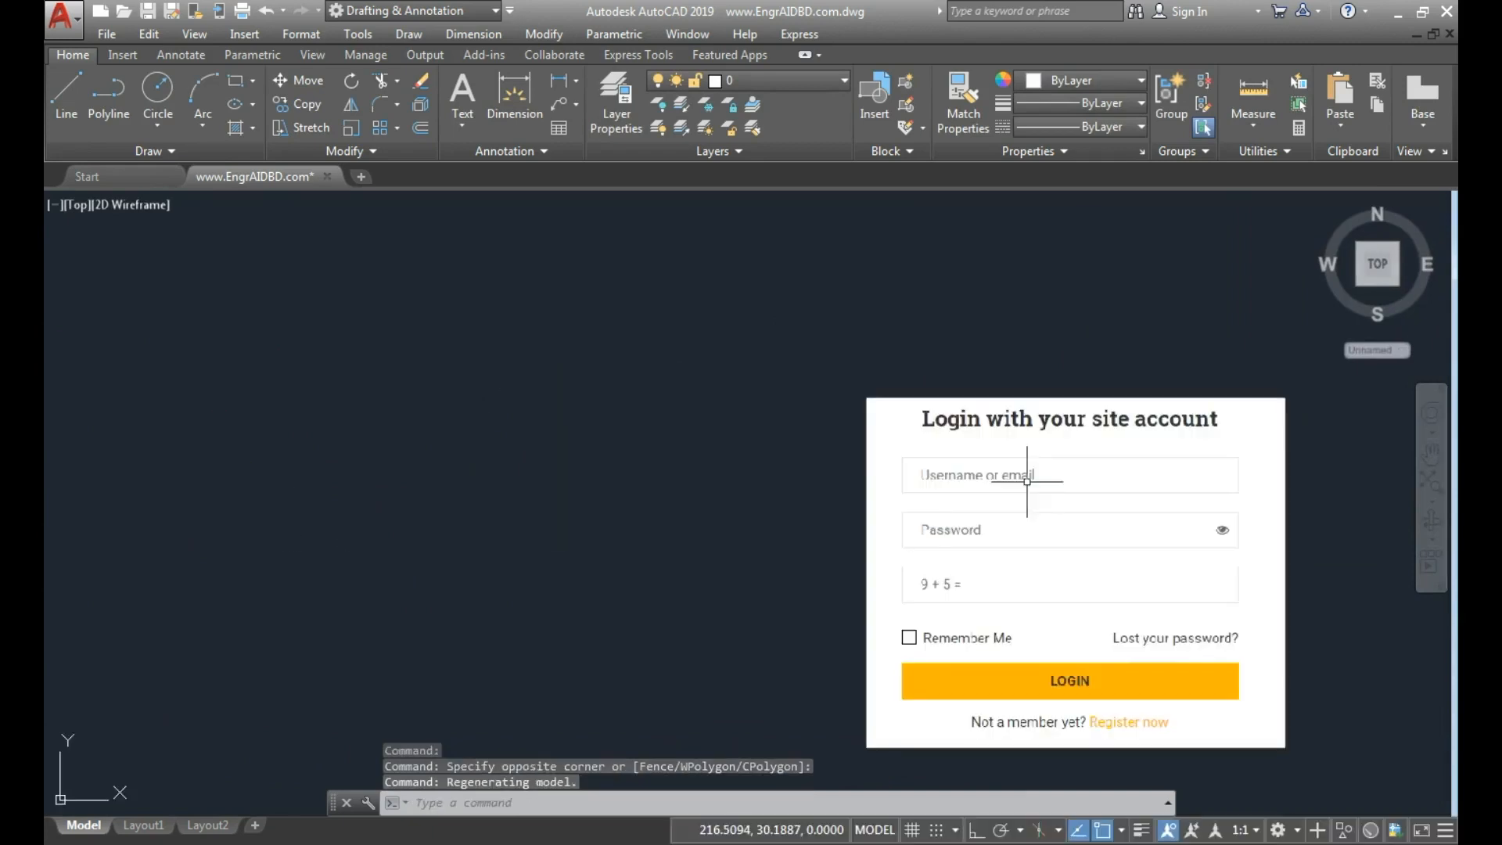
pyautogui.moveTo(1032, 469); pyautogui.dragTo(765, 379, button='middle')
pyautogui.scroll(2, 753, 363)
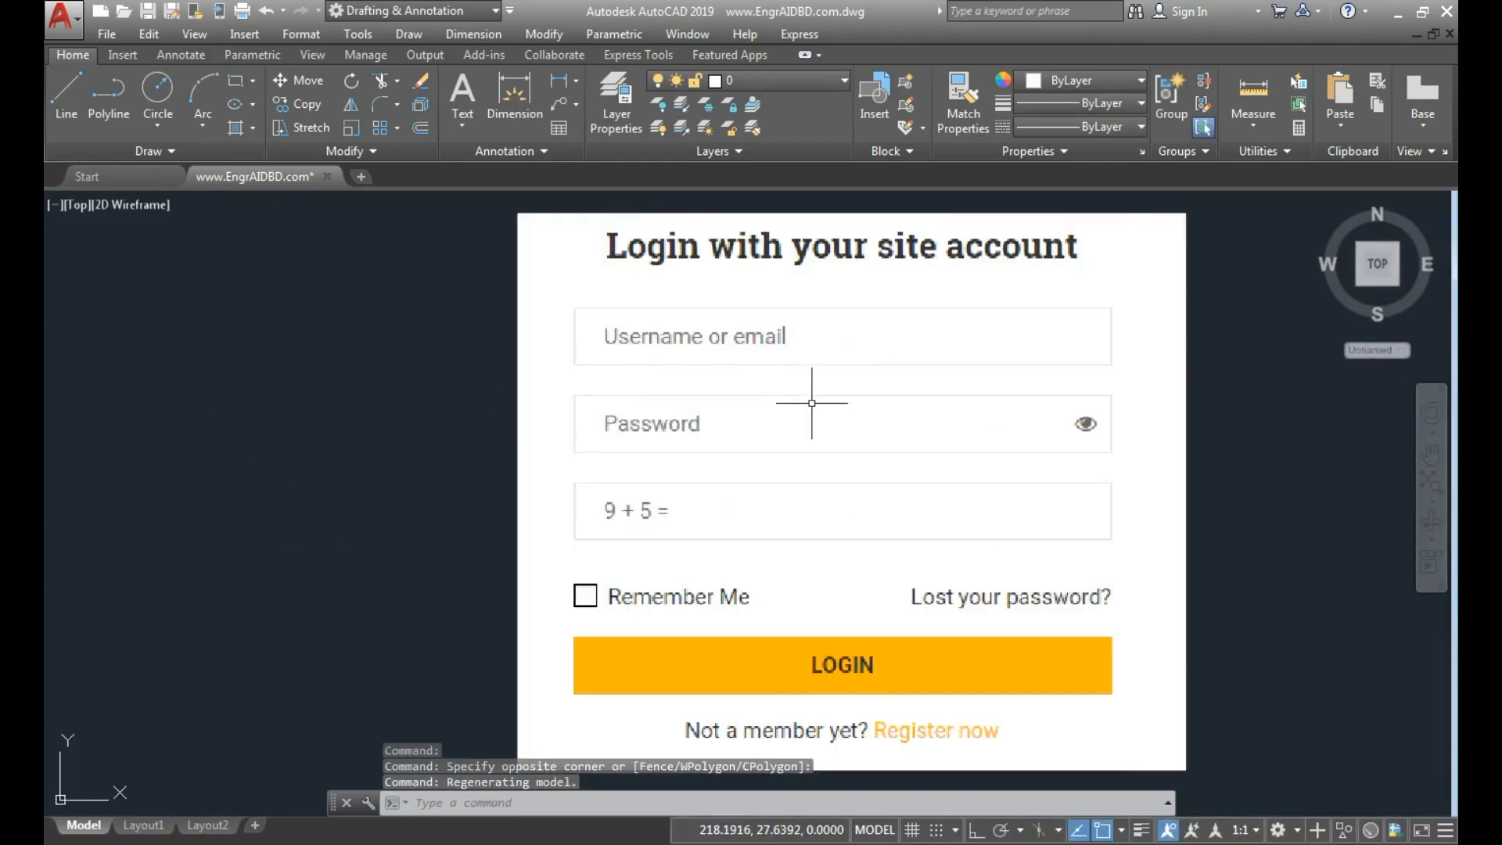
pyautogui.scroll(-2, 810, 405)
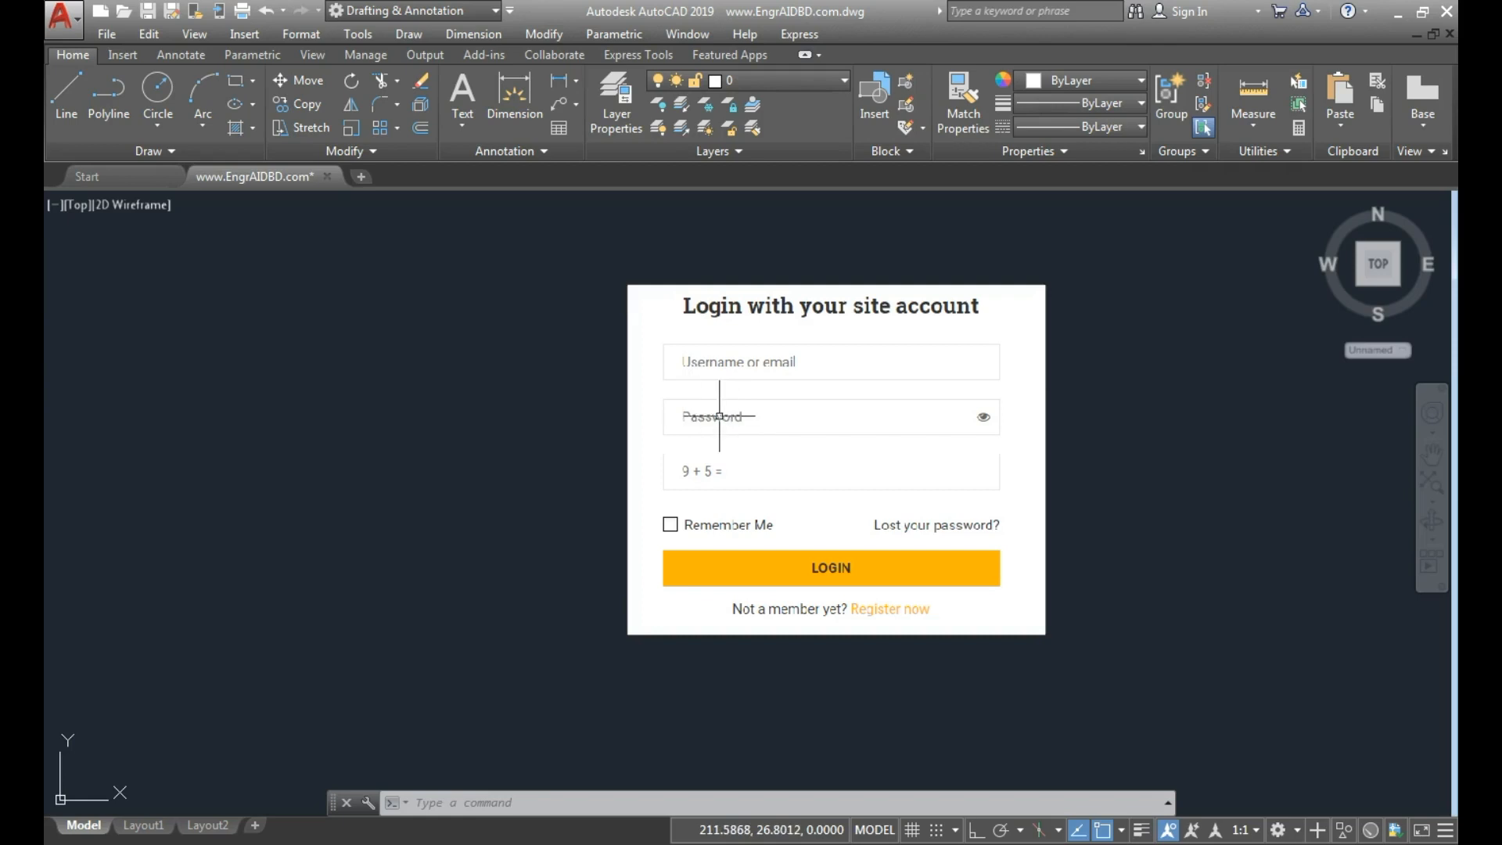
pyautogui.scroll(-2, 719, 416)
pyautogui.moveTo(626, 429); pyautogui.dragTo(1309, 424, button='middle')
pyautogui.moveTo(605, 399); pyautogui.dragTo(851, 493, button='middle')
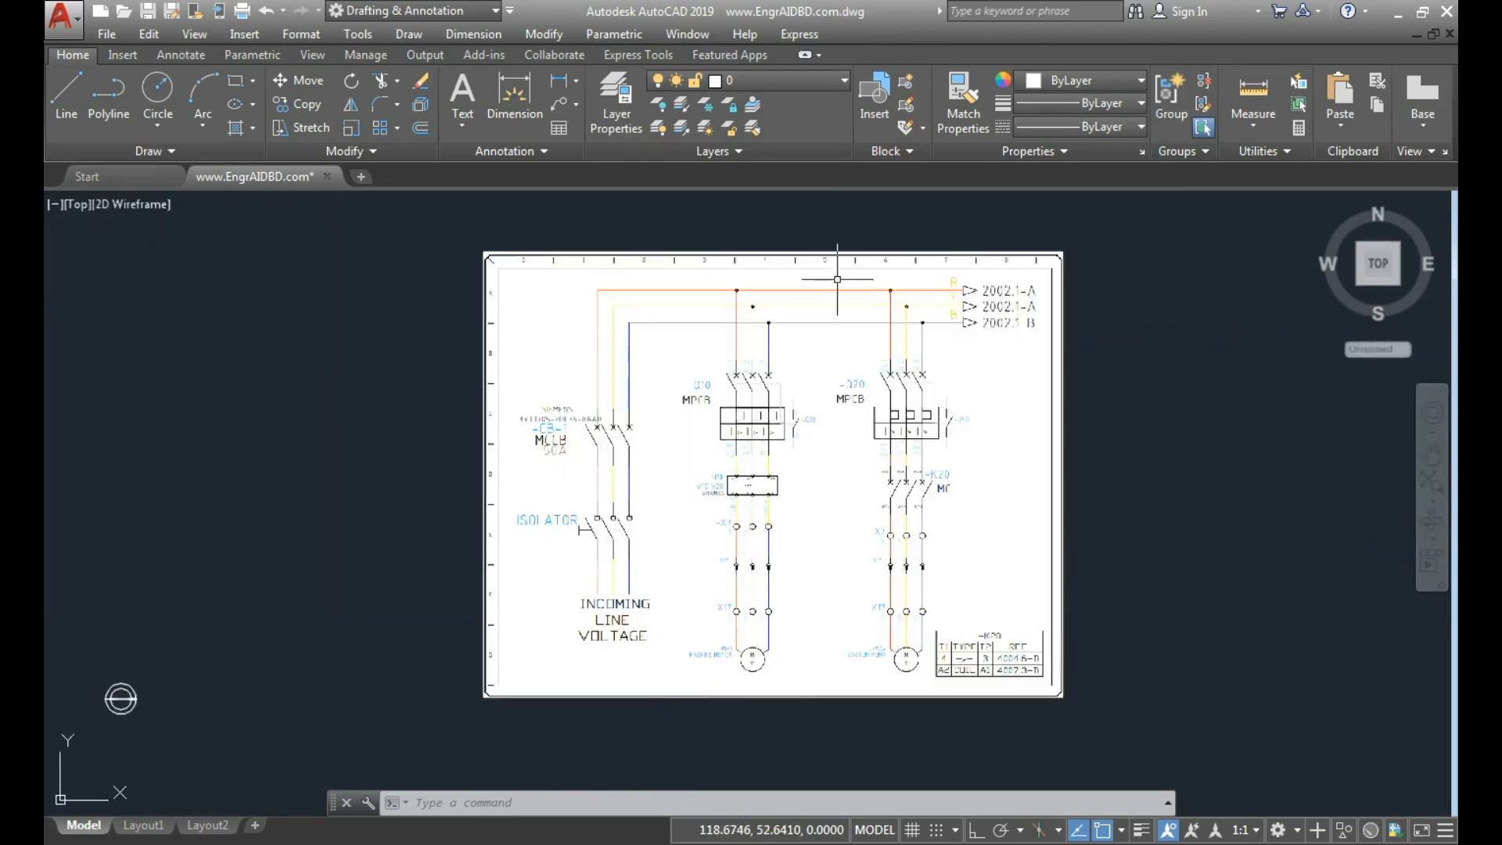
pyautogui.click(880, 152)
pyautogui.click(873, 175)
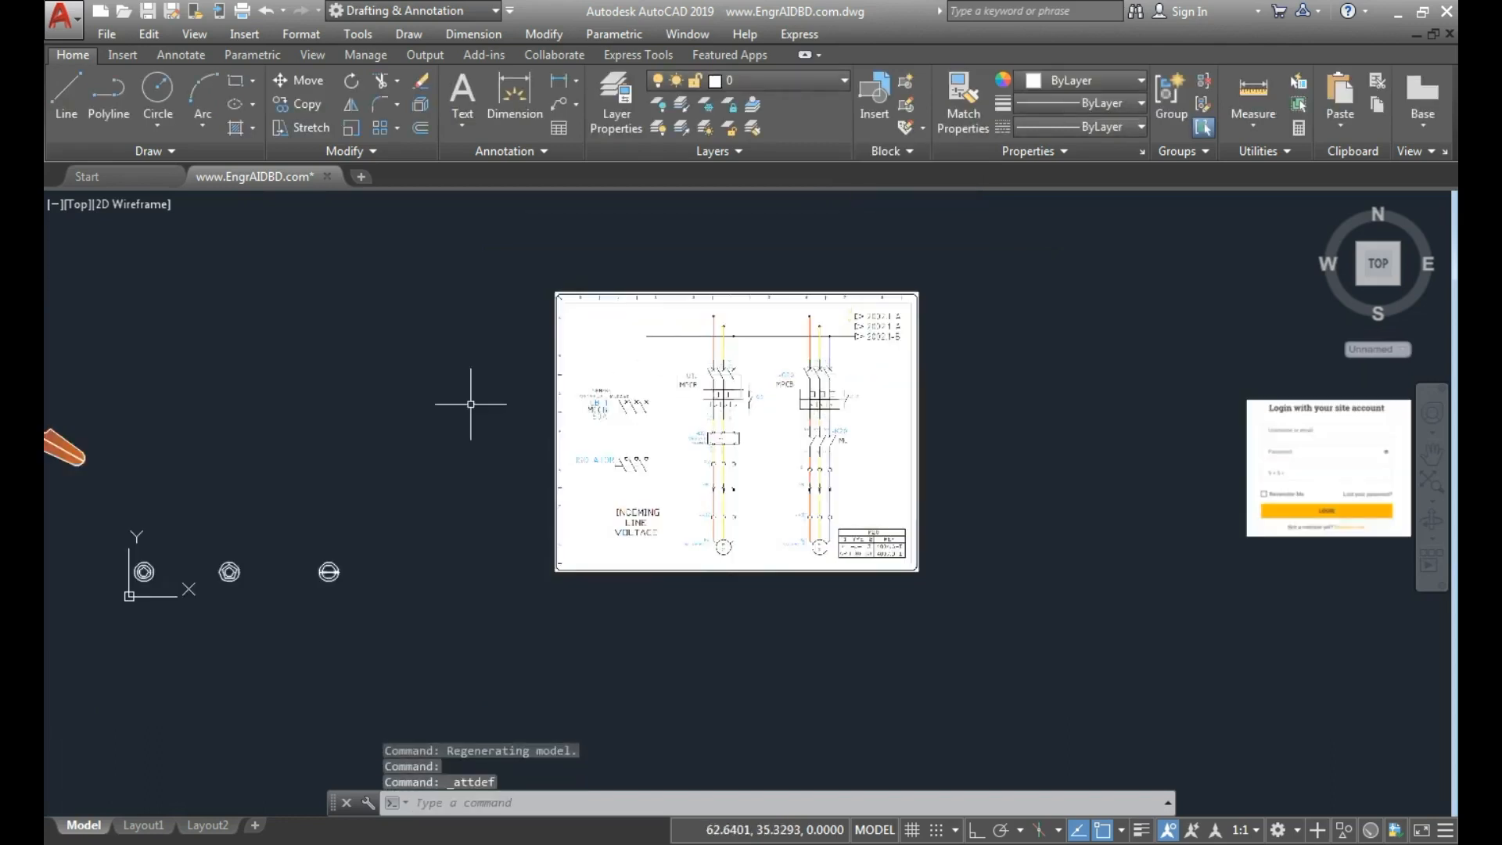
# Start a new attribute definition for the fan drawing with the tag SIZE.
pyautogui.moveTo(470, 402); pyautogui.dragTo(1101, 435, button='middle')
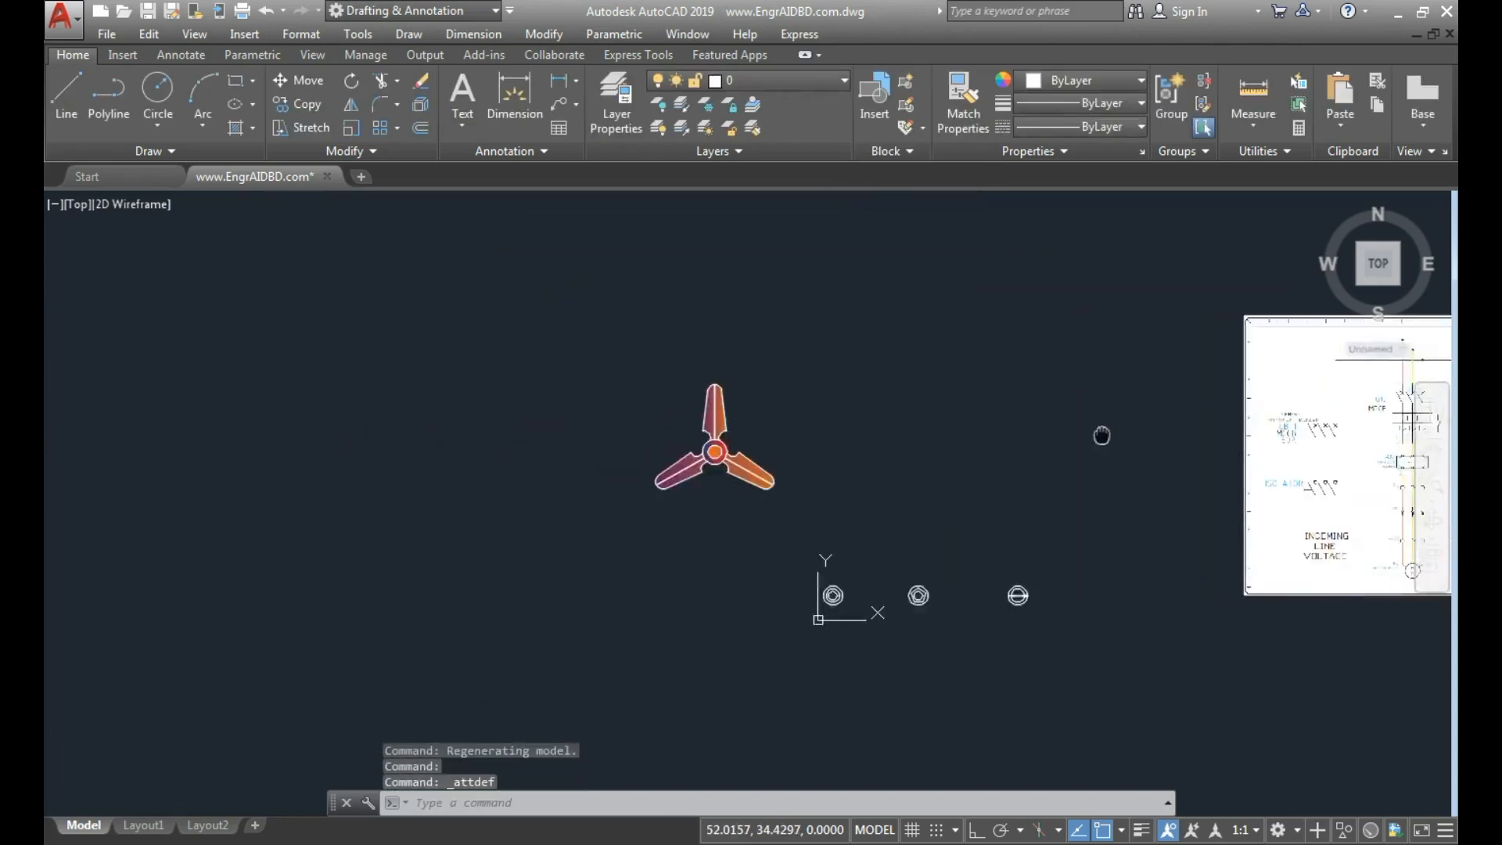
pyautogui.scroll(2, 590, 459)
pyautogui.scroll(2, 887, 207)
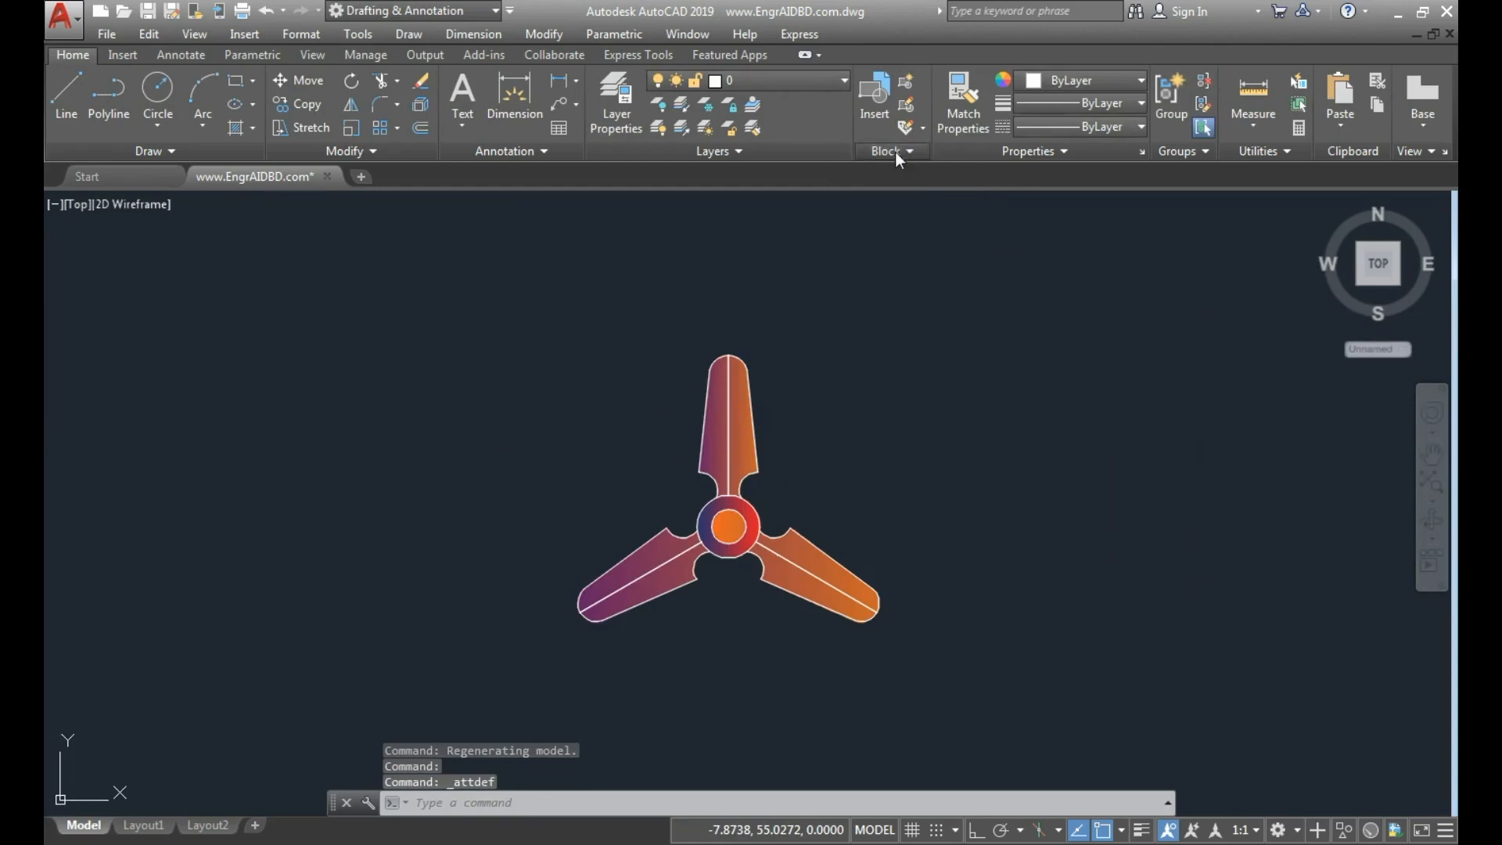
pyautogui.click(895, 151)
pyautogui.click(873, 175)
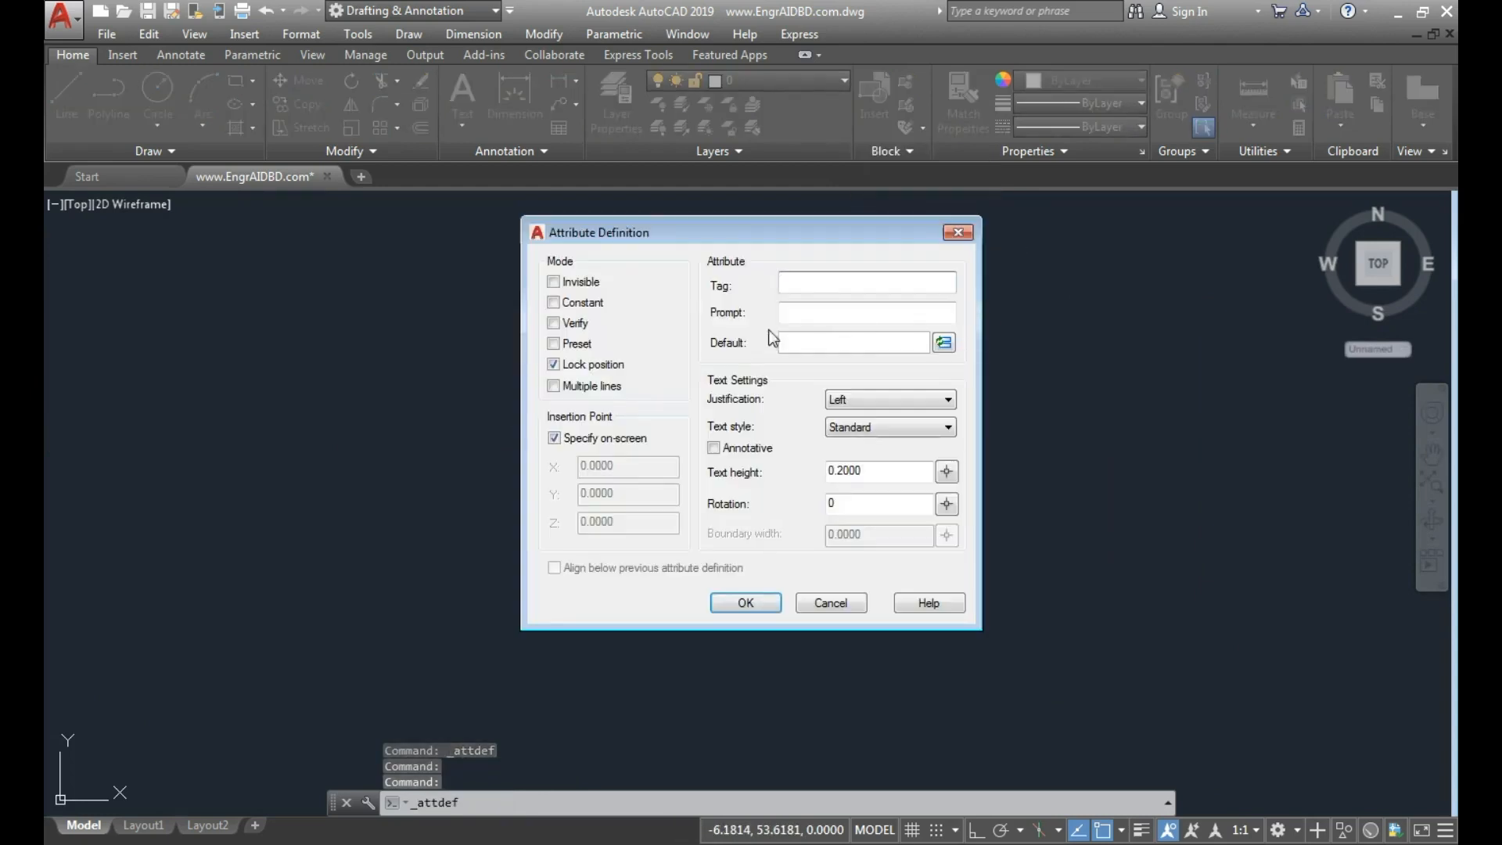
pyautogui.write('SIZE')
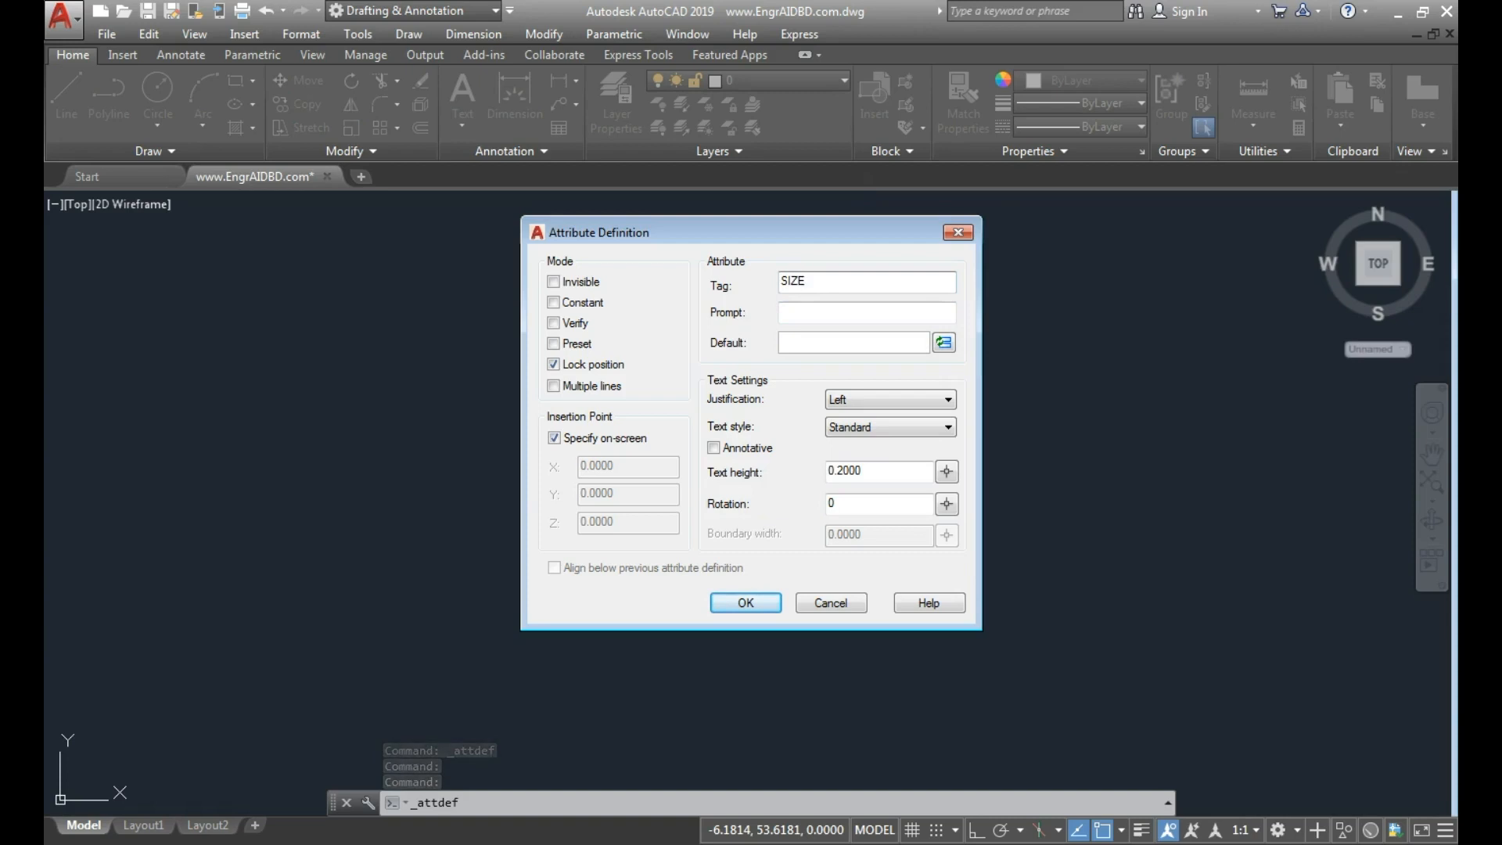
# Set the attribute's prompt to "Input FAN size".
pyautogui.click(828, 313)
pyautogui.write('I')
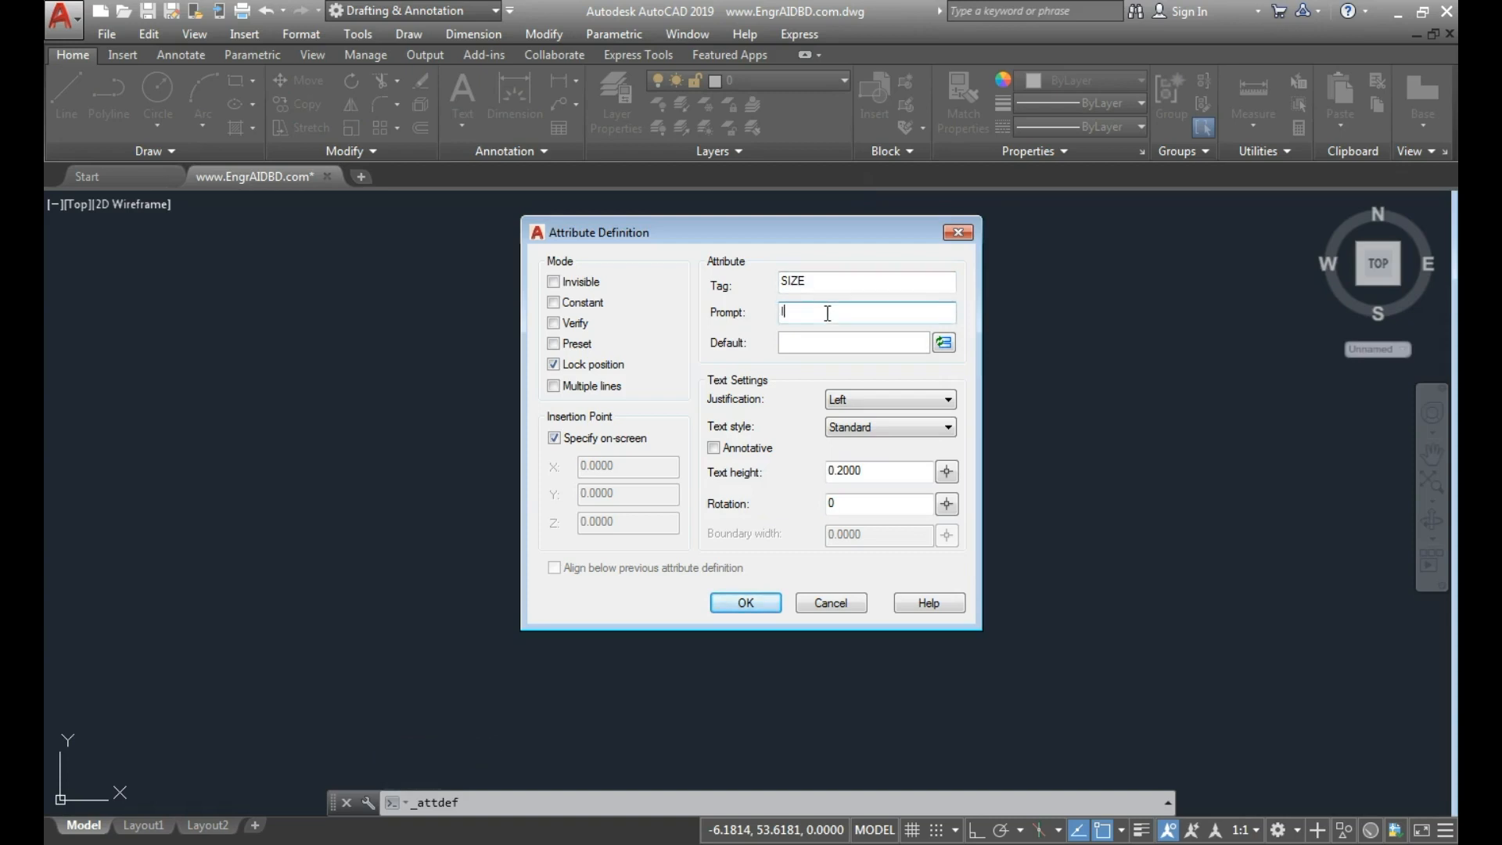
pyautogui.write('nput FA')
pyautogui.write('N ')
pyautogui.write('sixz')
pyautogui.press('BackSpace')
pyautogui.press('BackSpace')
pyautogui.write('ze')
# Set the SIZE attribute's default value to A.
pyautogui.click(790, 343)
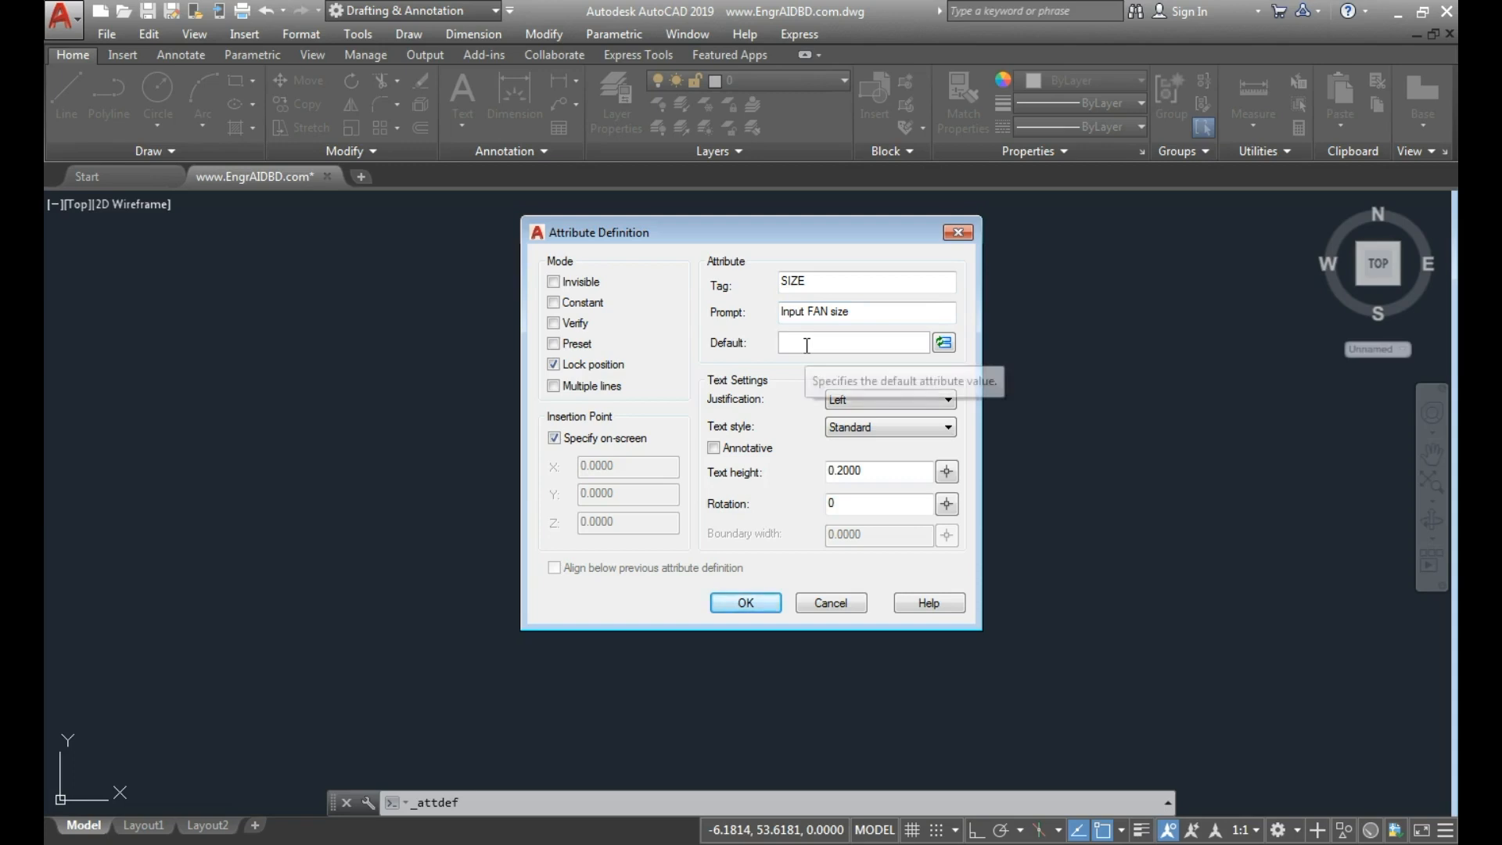
pyautogui.write('56')
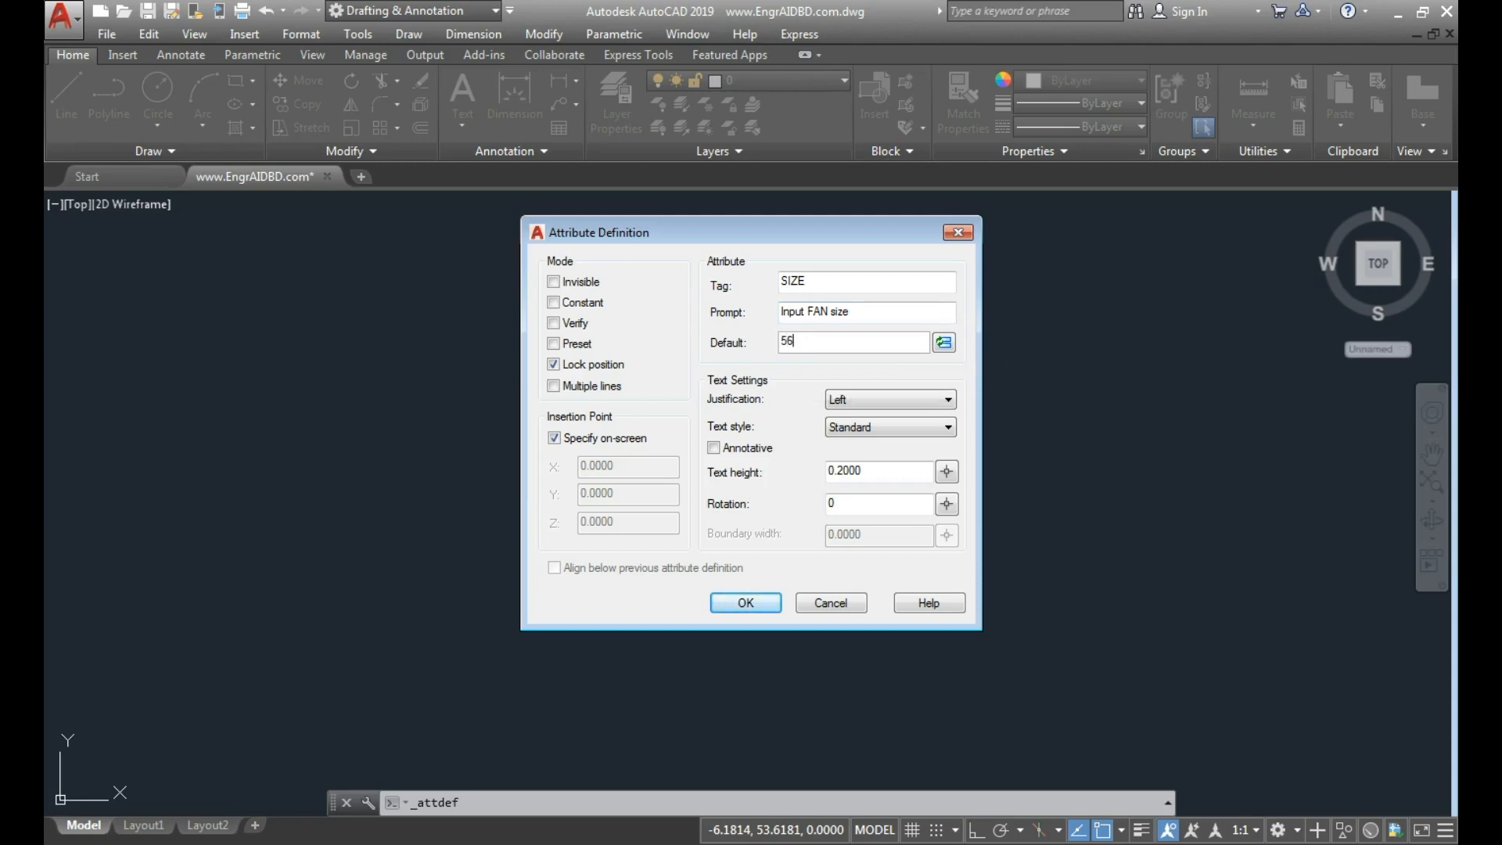
pyautogui.press('BackSpace')
pyautogui.write('A')
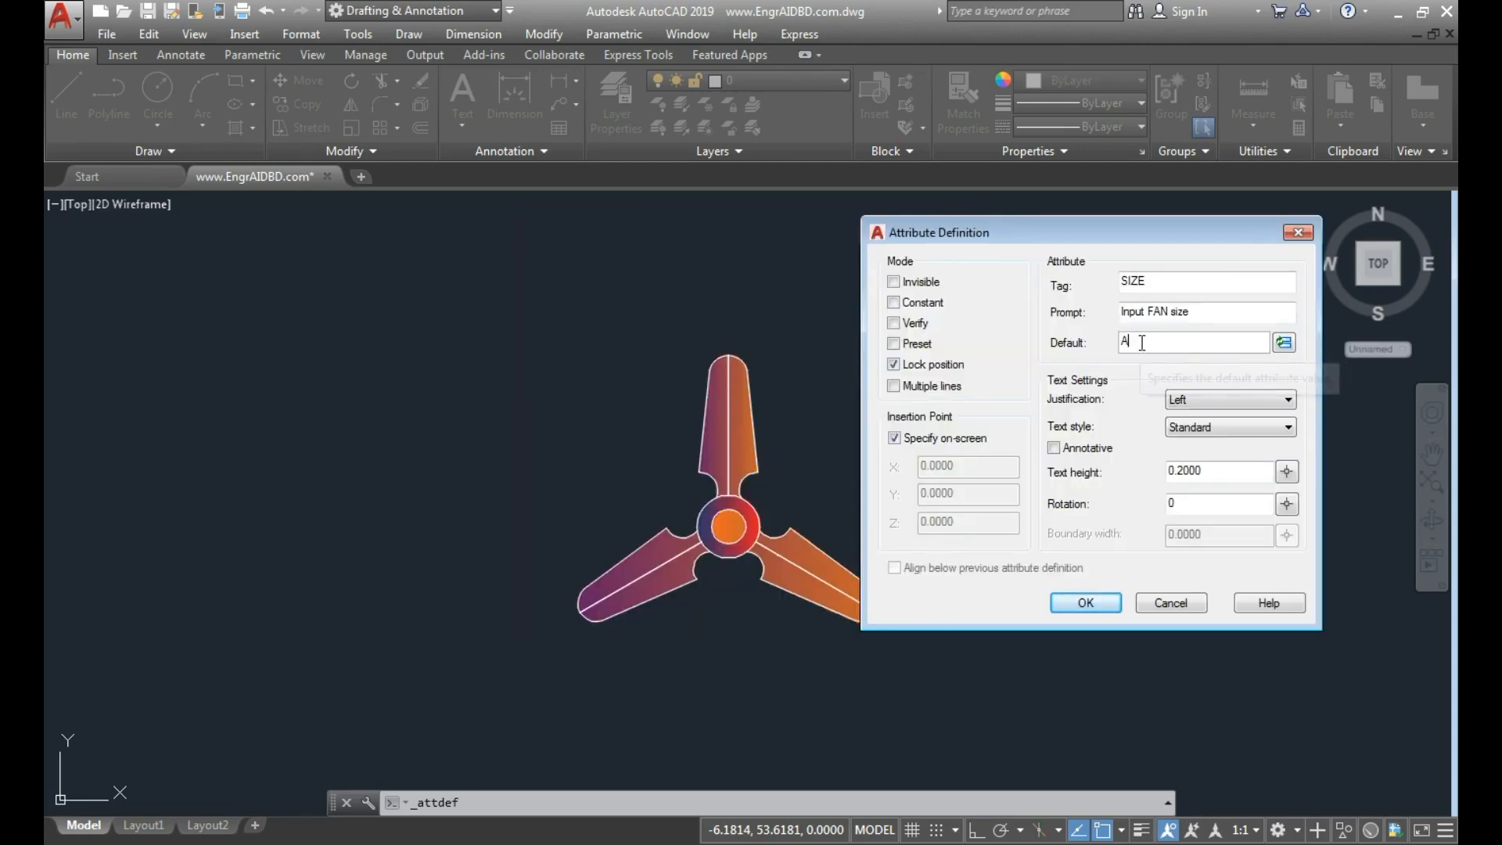
pyautogui.doubleClick(1129, 343)
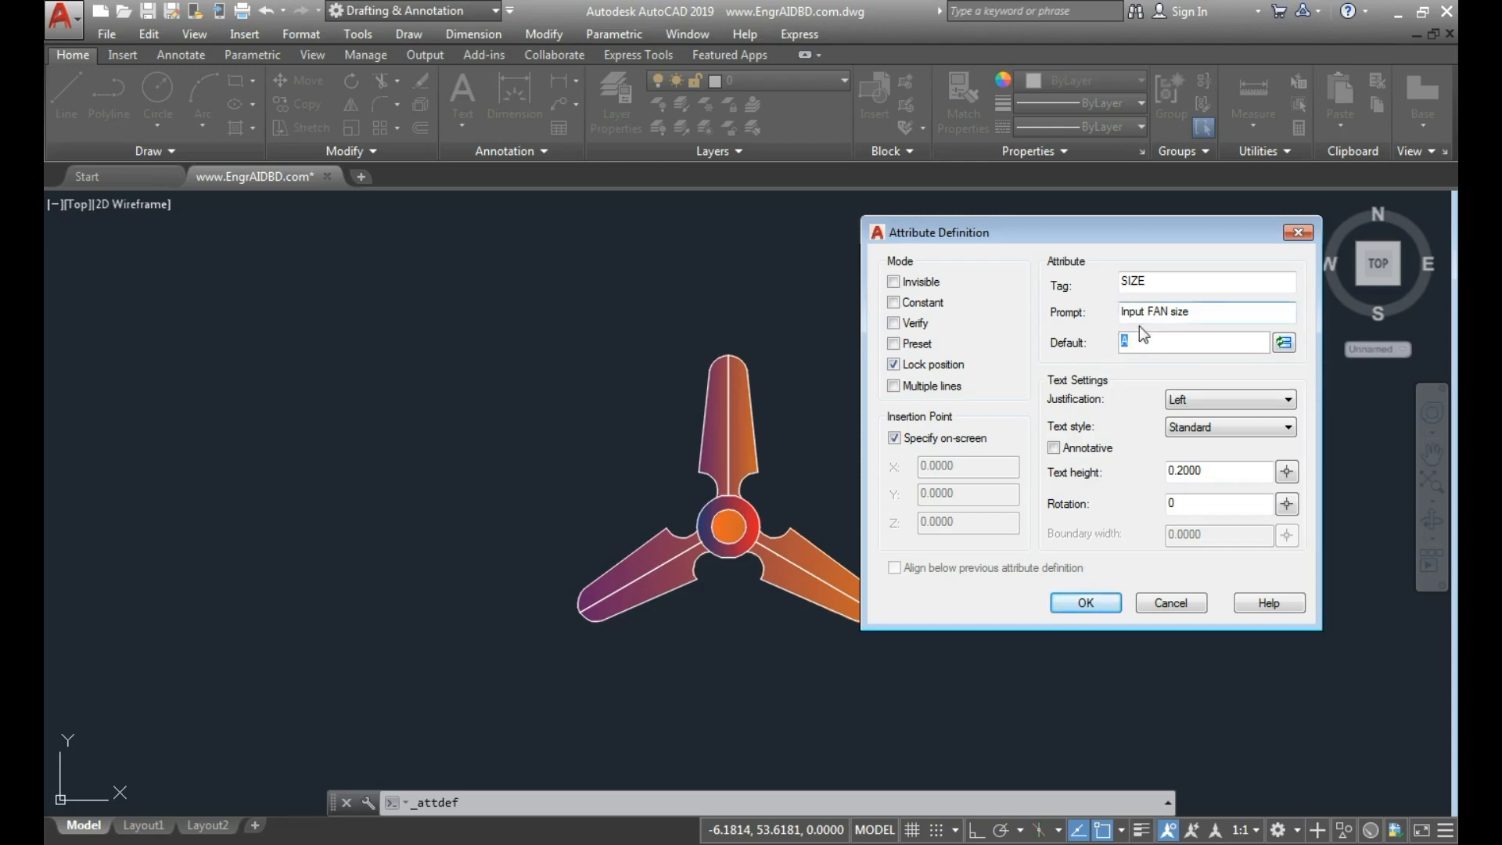
pyautogui.click(1147, 338)
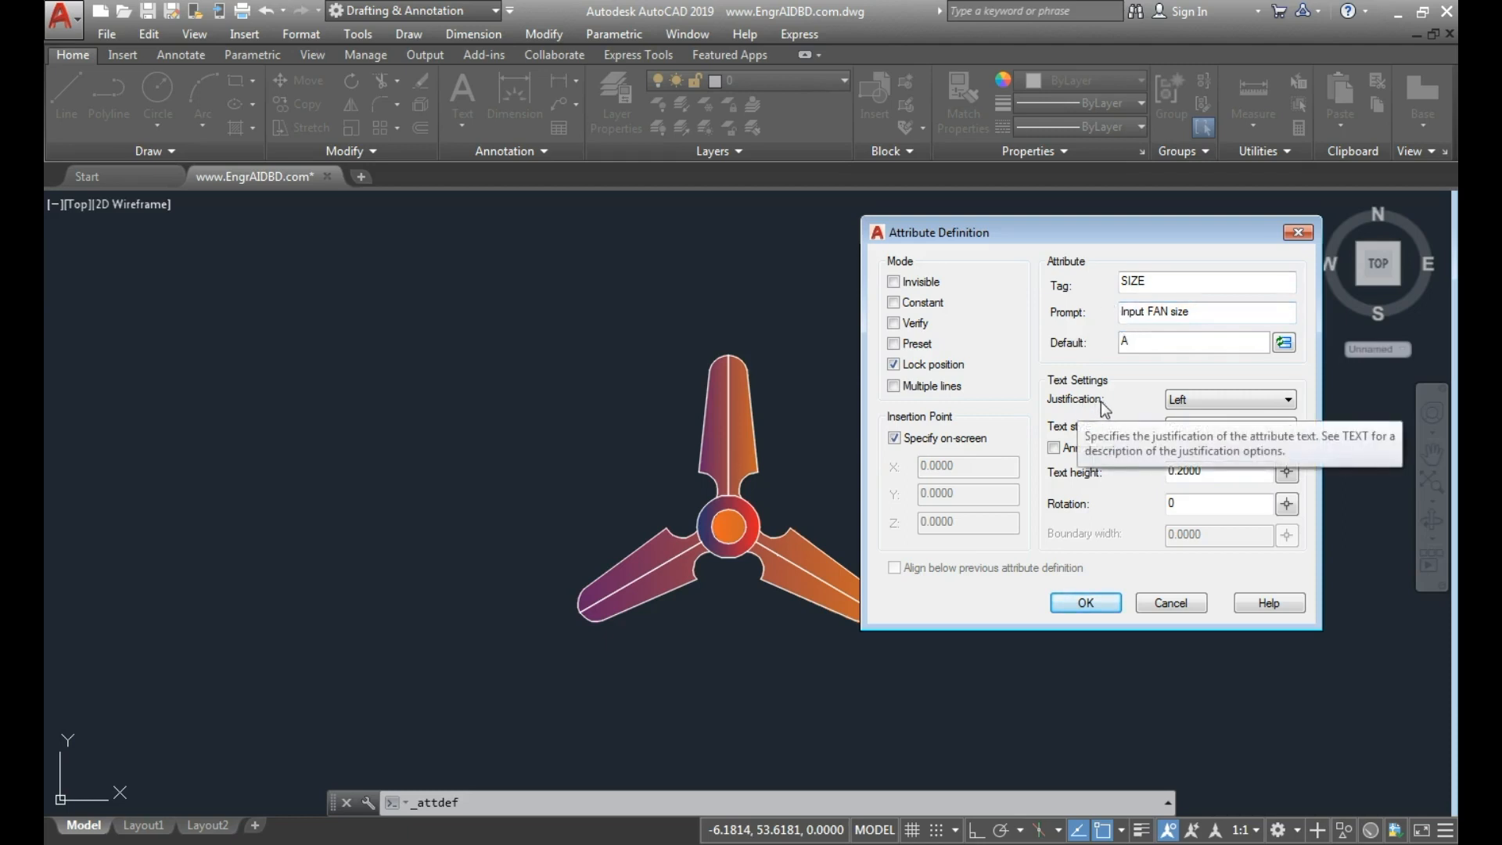
# Set the attribute text's justification to Center and keep the Standard text style.
pyautogui.click(1186, 402)
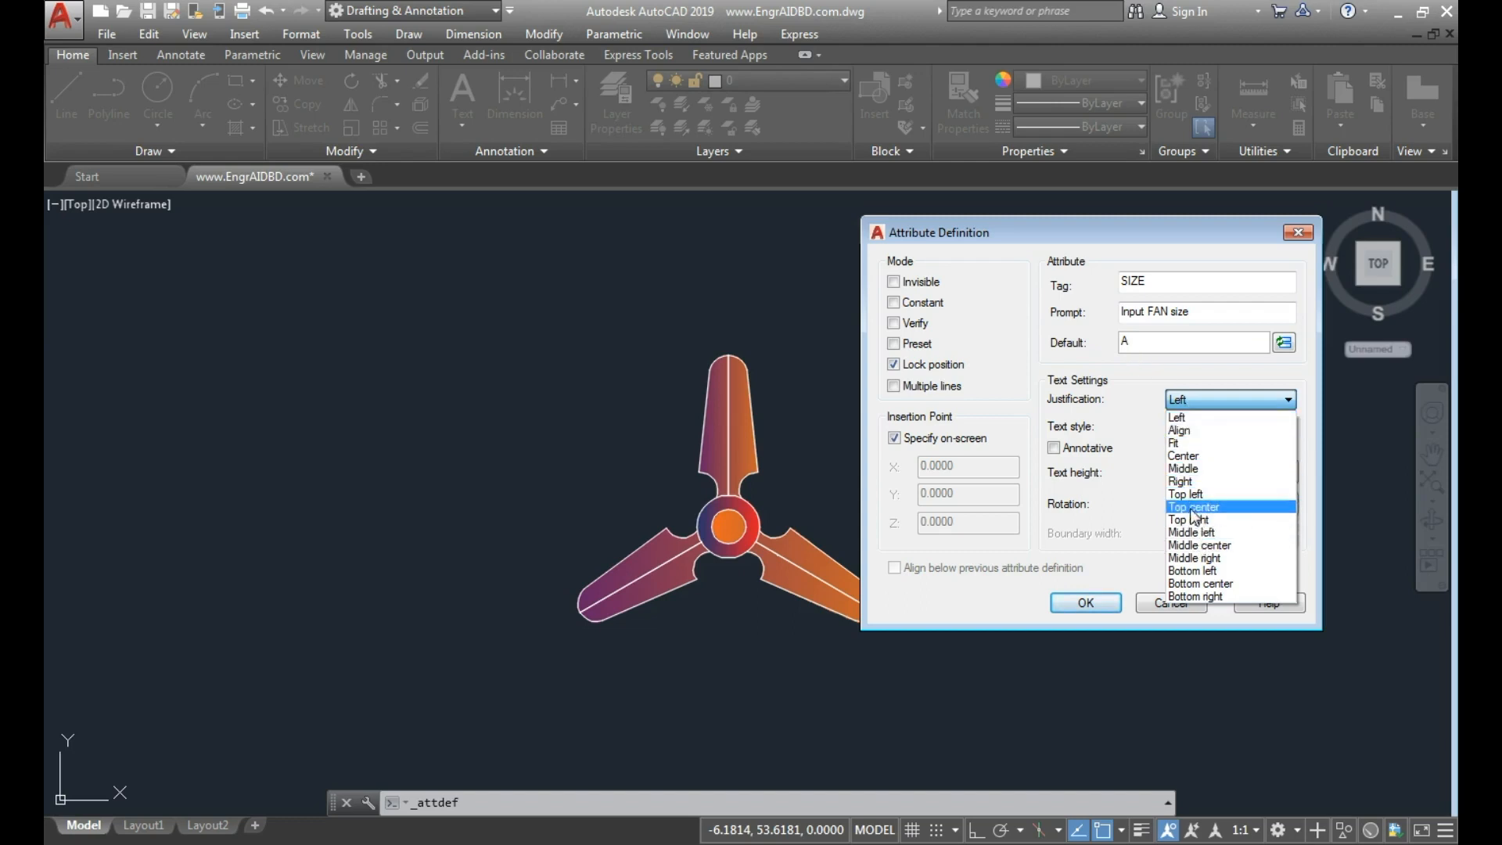
pyautogui.click(1192, 456)
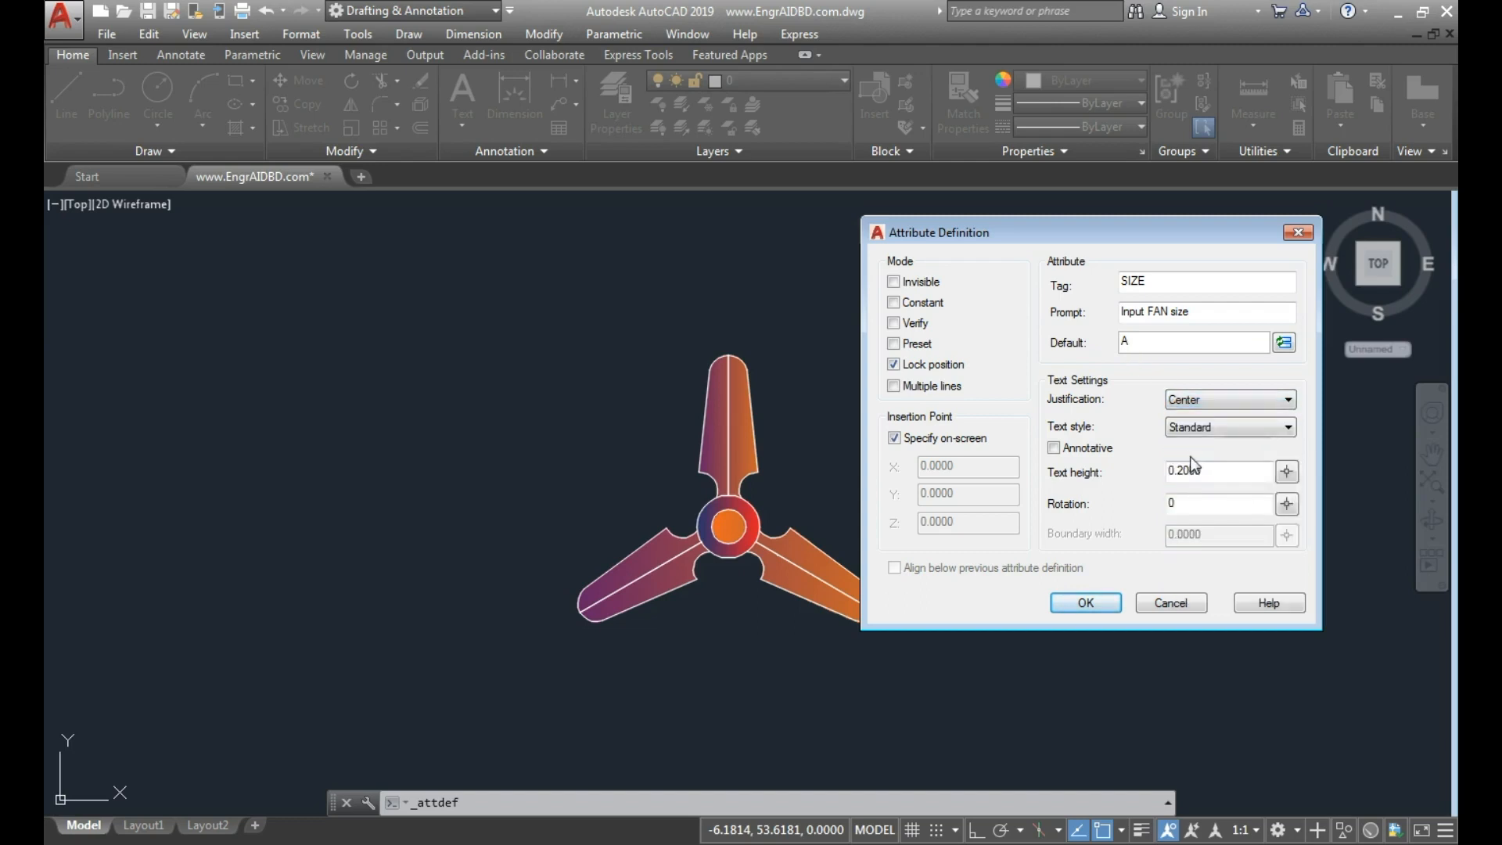
pyautogui.click(1196, 431)
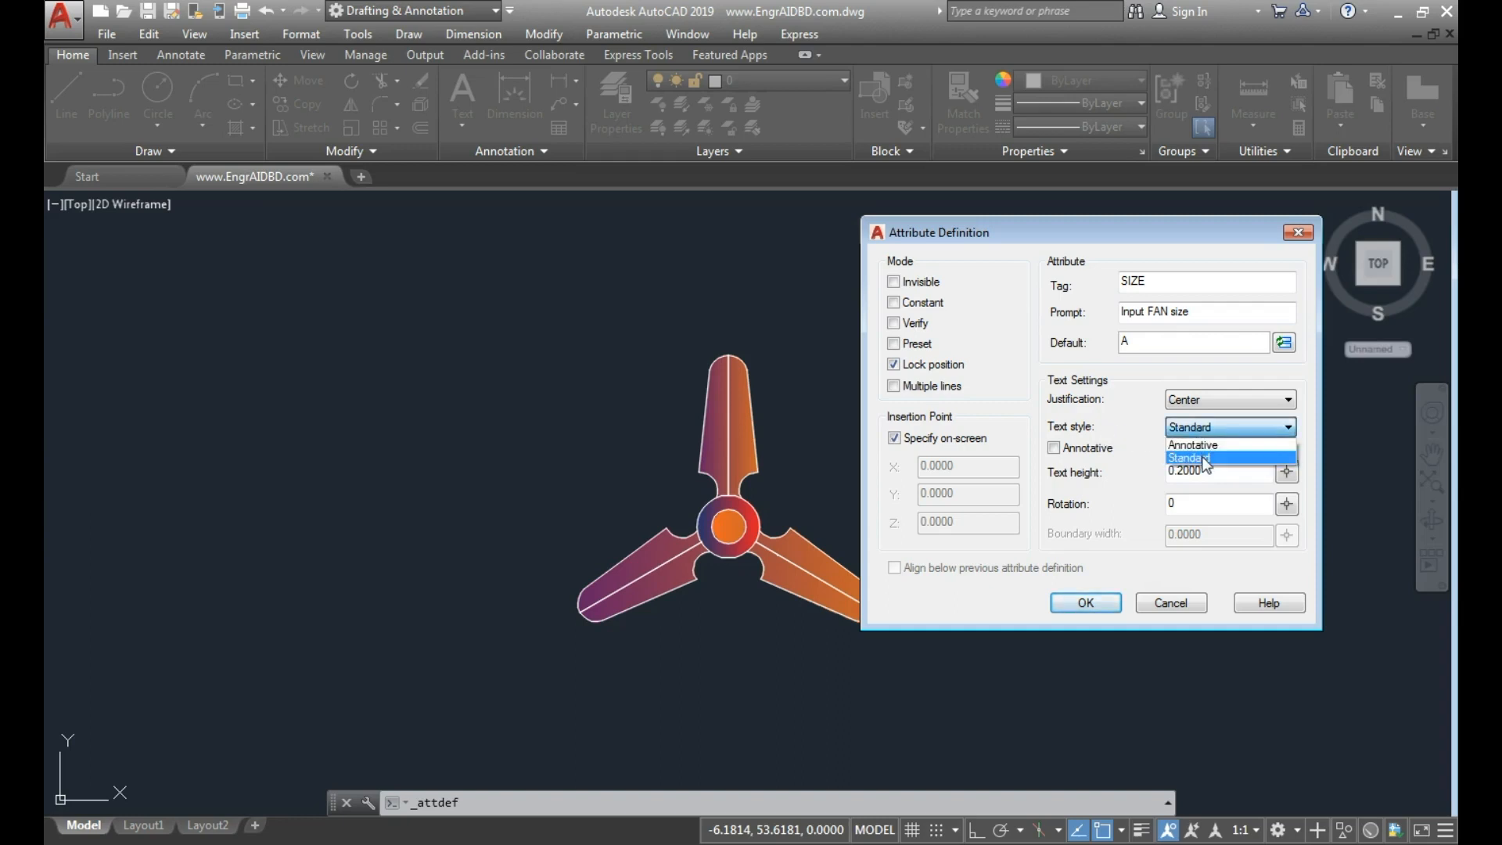
pyautogui.click(1204, 461)
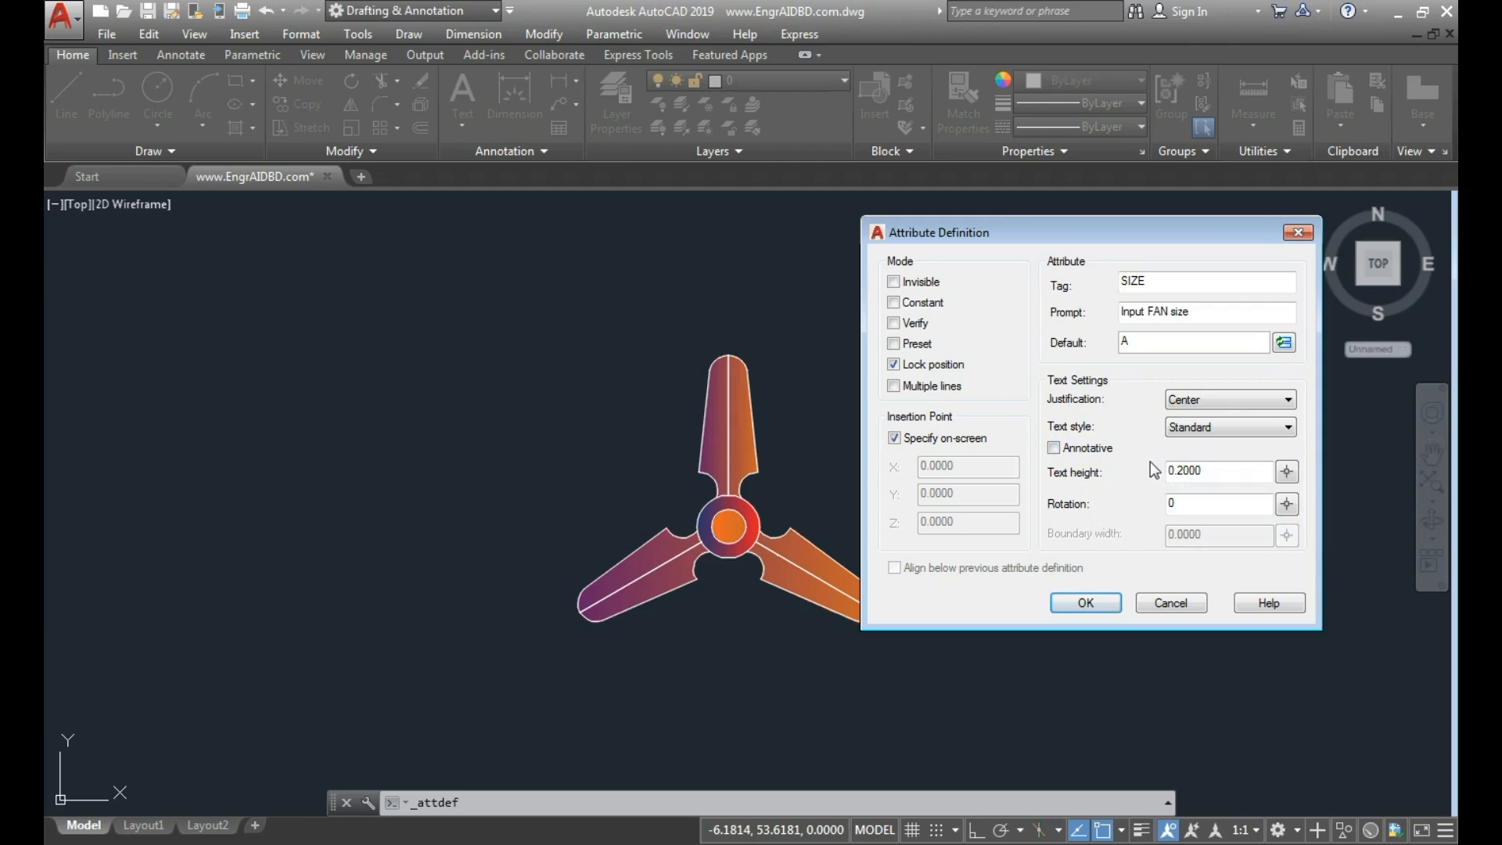
# Set the SIZE attribute's text height to 5".
pyautogui.click(1220, 471)
pyautogui.moveTo(1213, 471); pyautogui.dragTo(1138, 471)
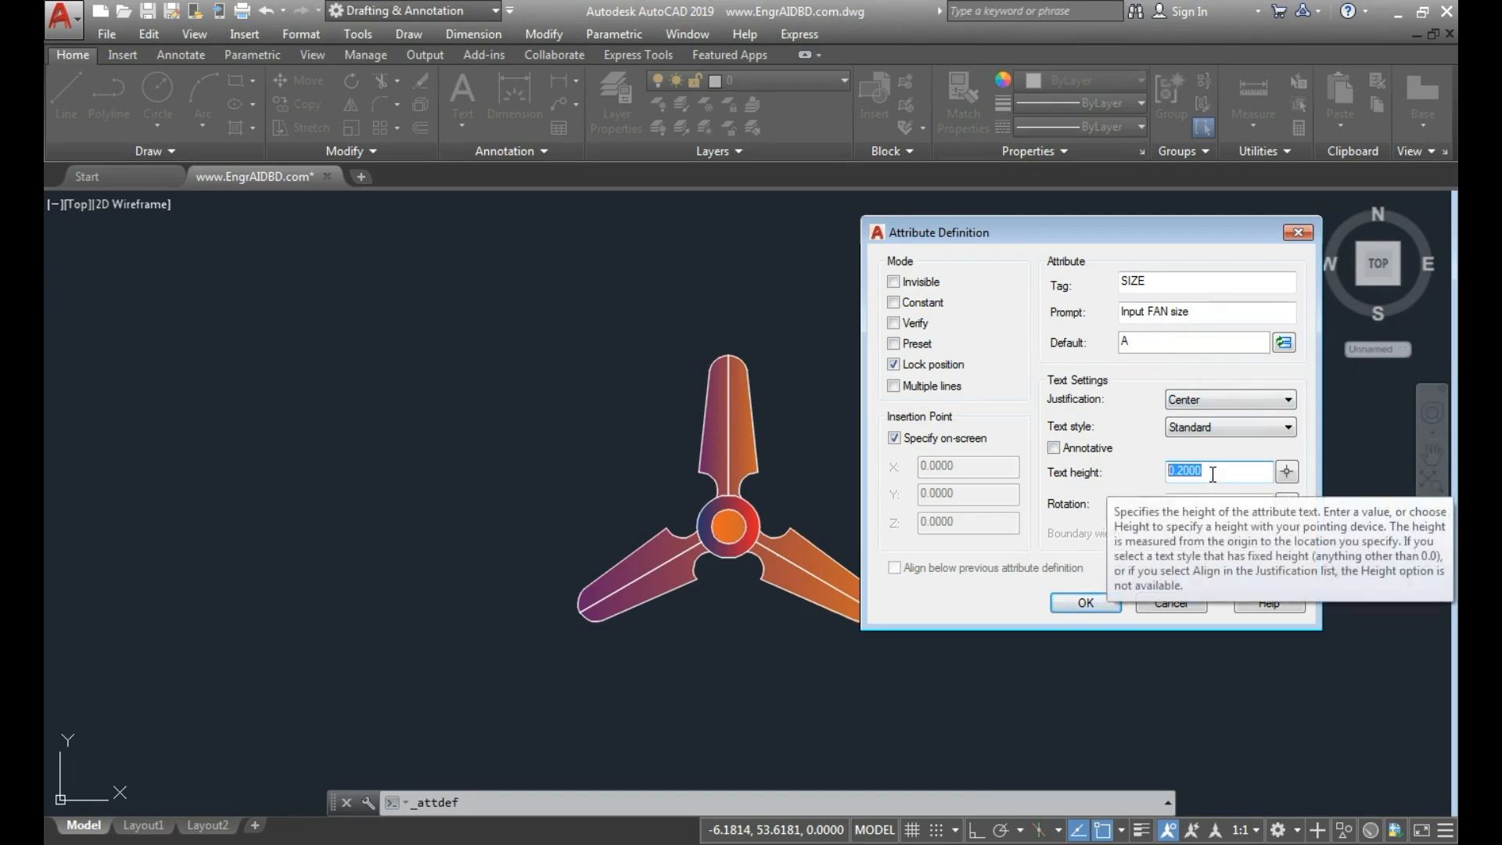
pyautogui.write('5')
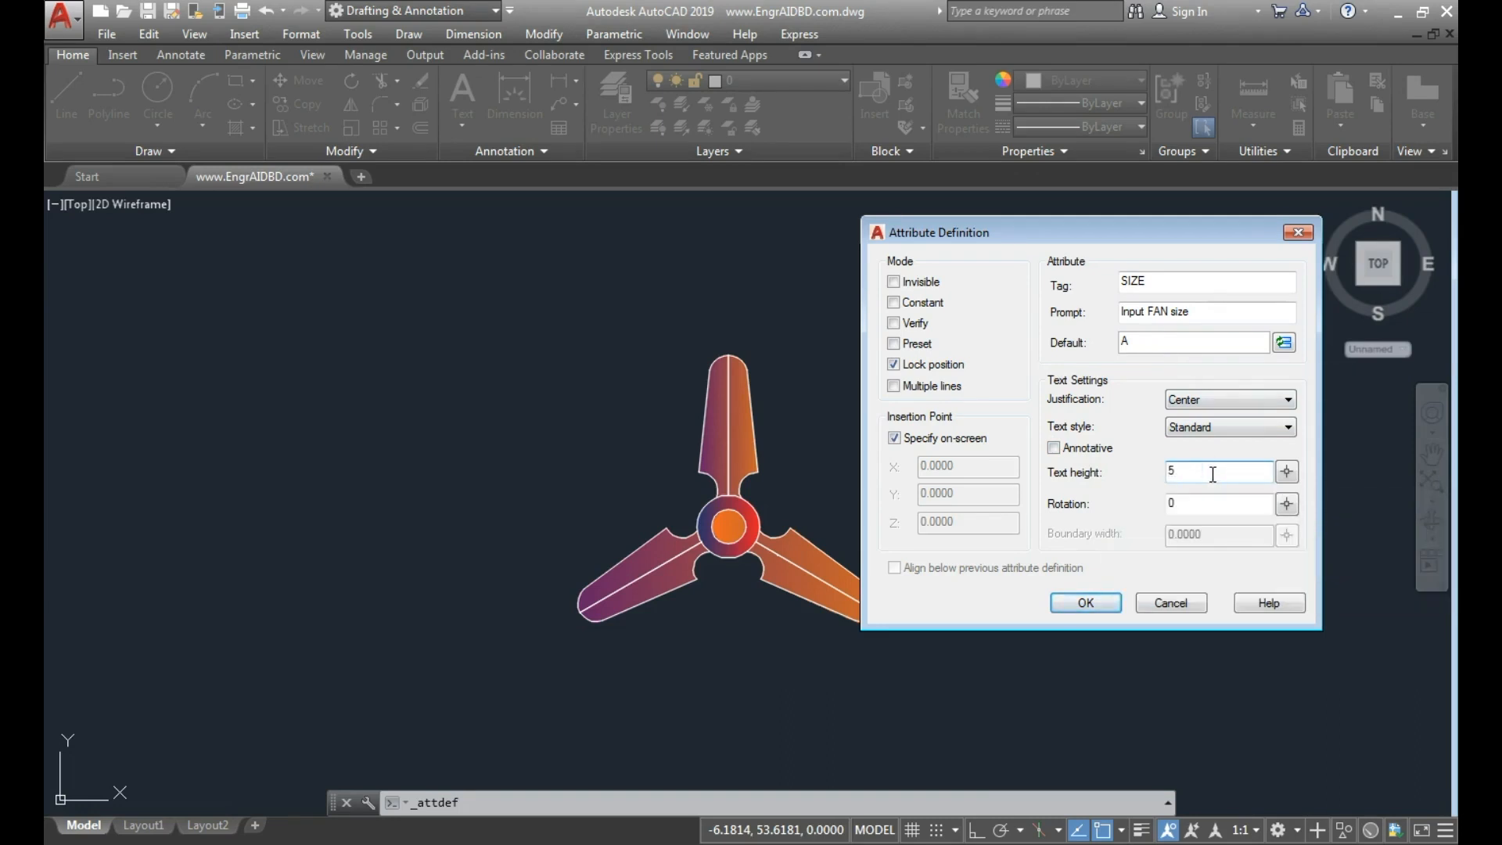
pyautogui.write('"')
# Turn on ortho and pick a text height of about 2.25 units between two vertically aligned points beside the fan.
pyautogui.click(1287, 474)
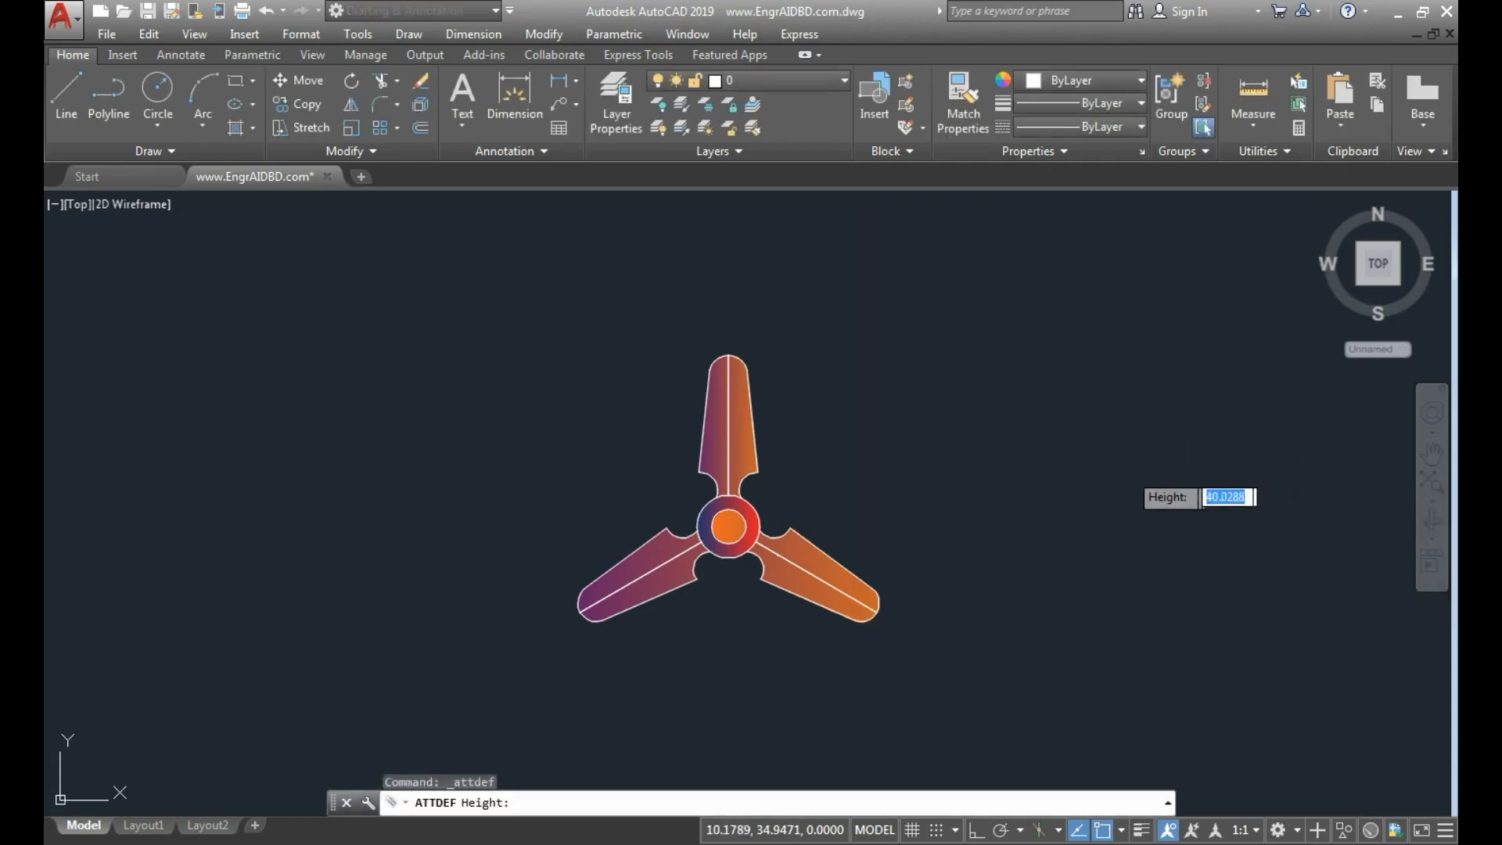
pyautogui.click(1102, 468)
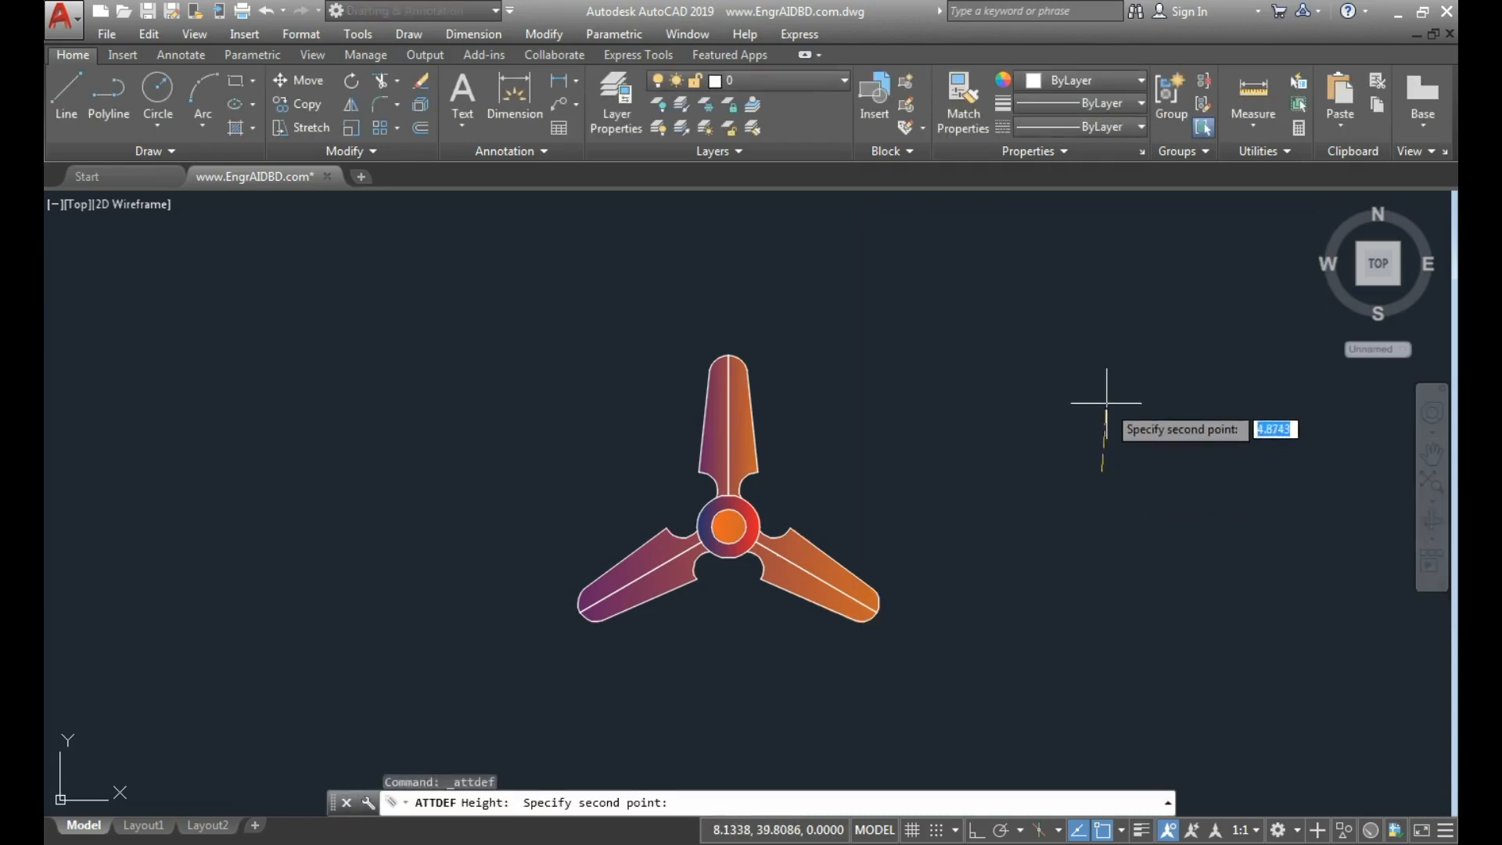
pyautogui.press('F8')
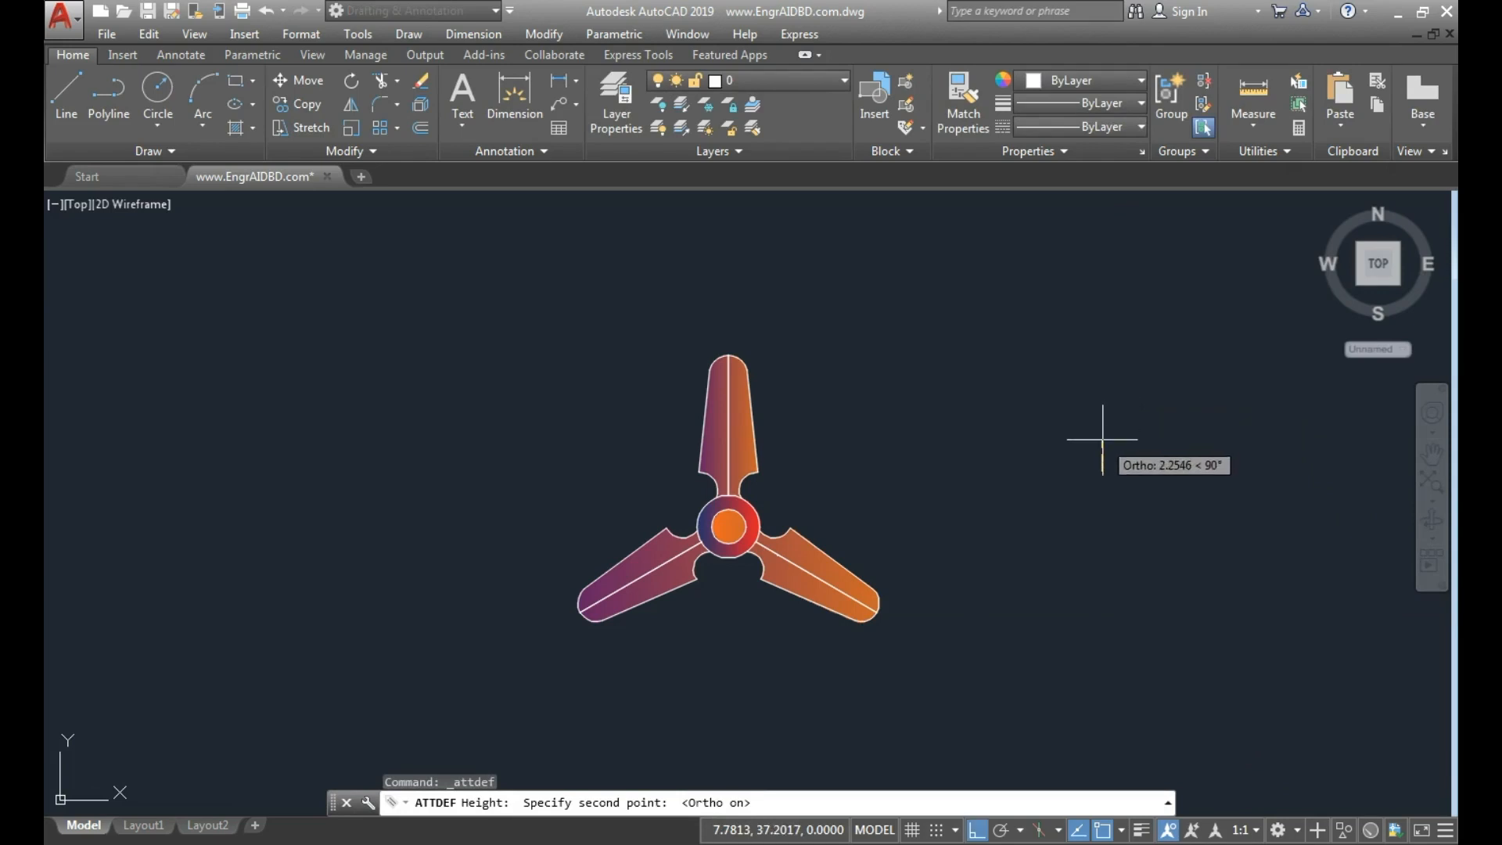
pyautogui.click(1102, 439)
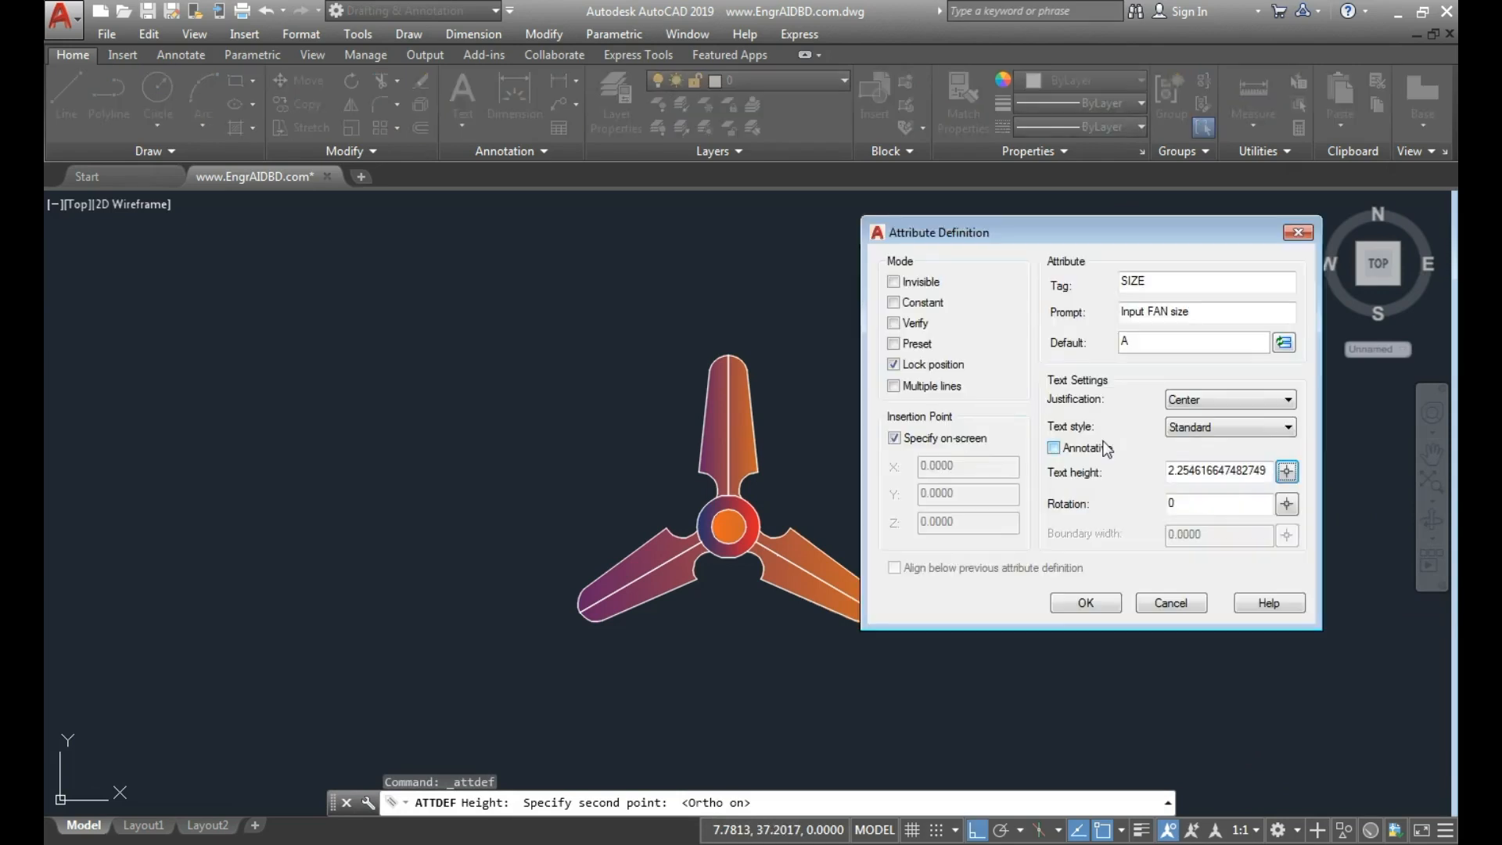
# Set the attribute text height to 3, keep on-screen insertion, and place the SIZE attribute over the fan's hub.
pyautogui.moveTo(1268, 472); pyautogui.dragTo(1064, 472)
pyautogui.write('3')
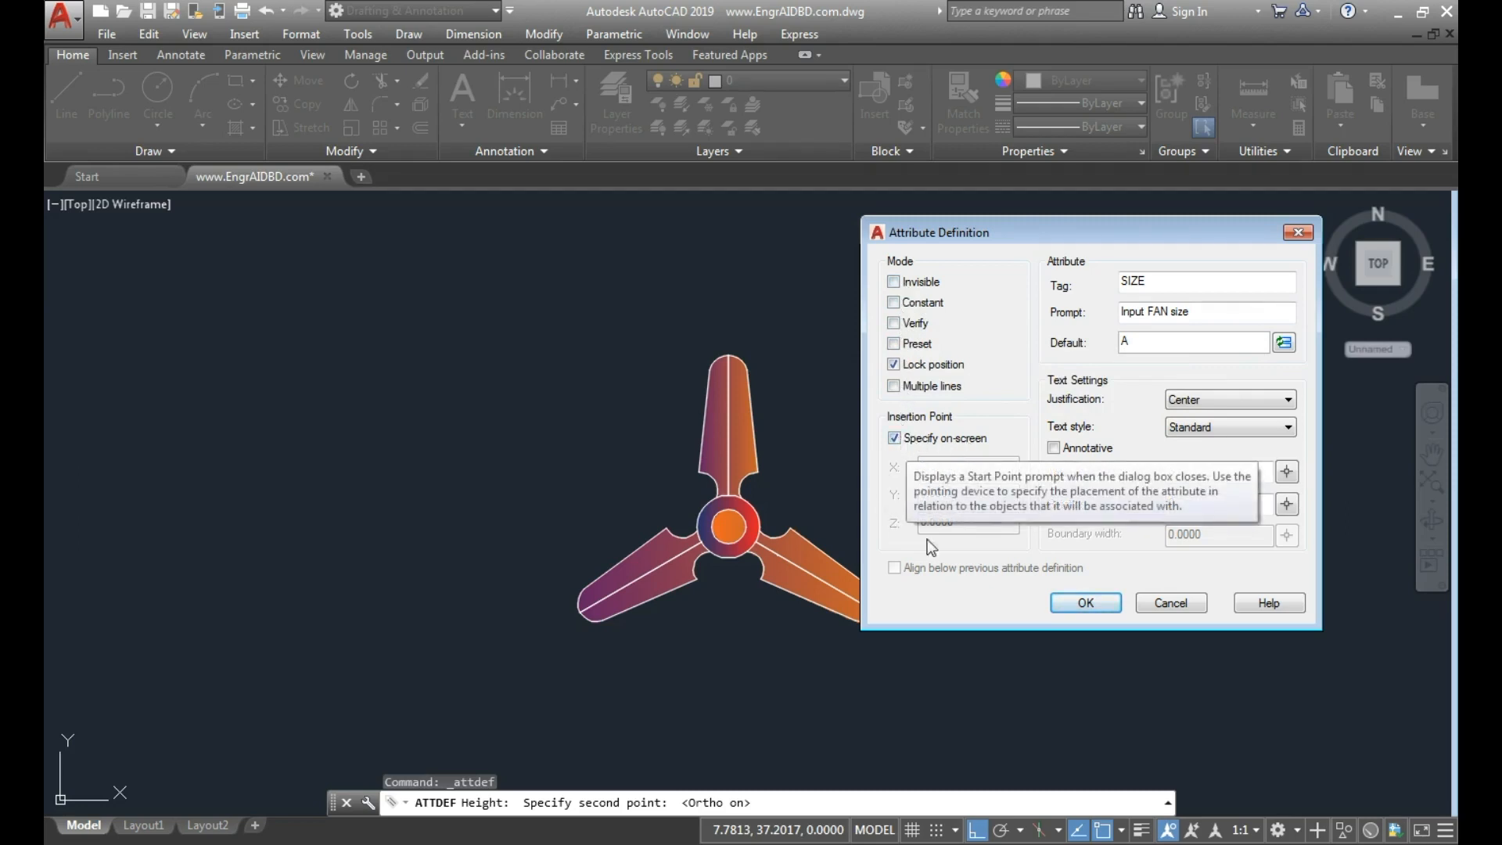
pyautogui.click(900, 439)
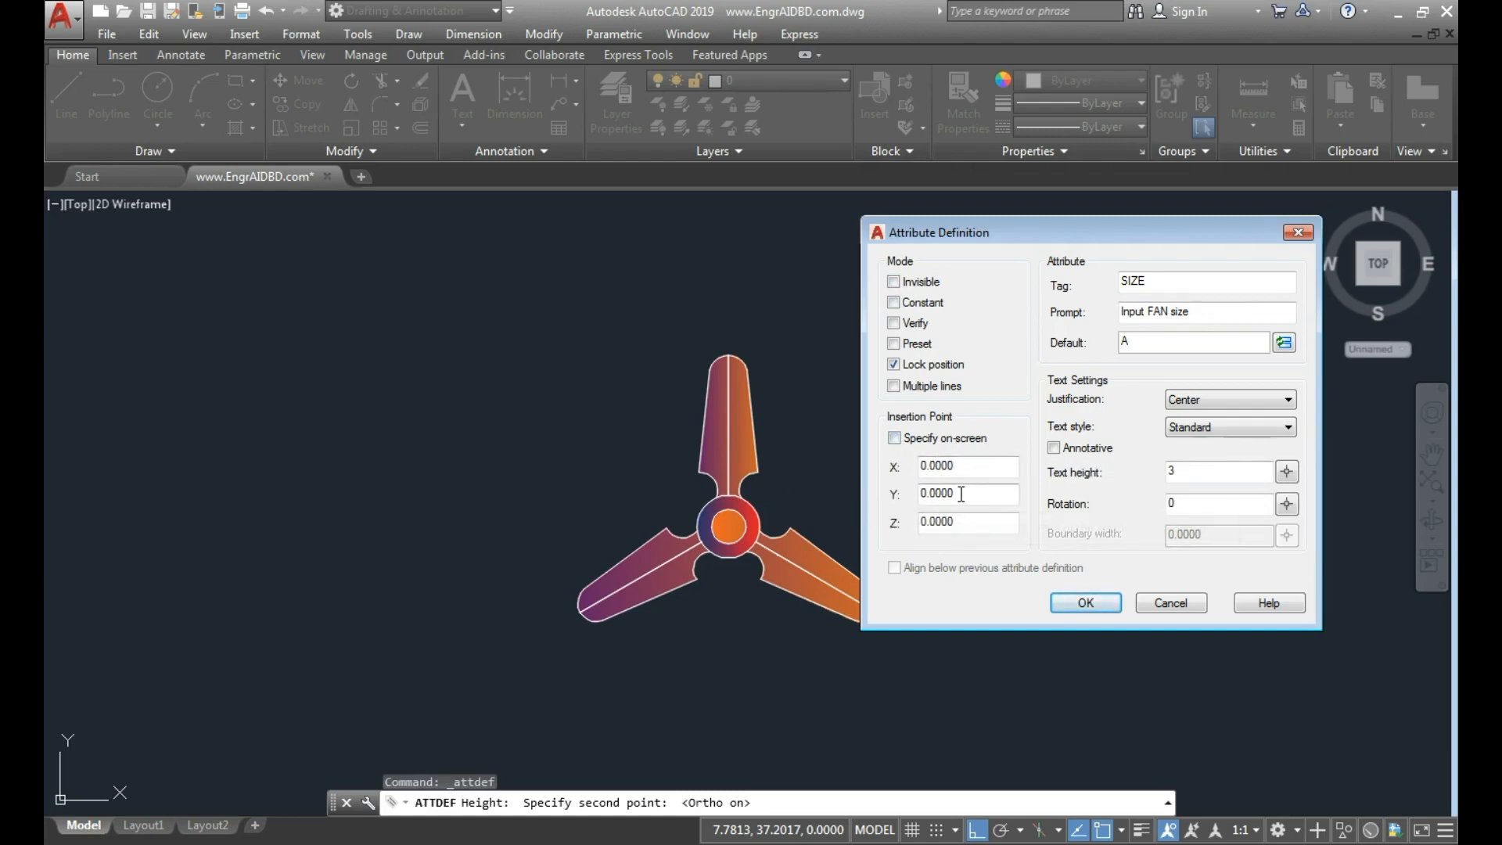
pyautogui.click(893, 439)
pyautogui.click(1084, 603)
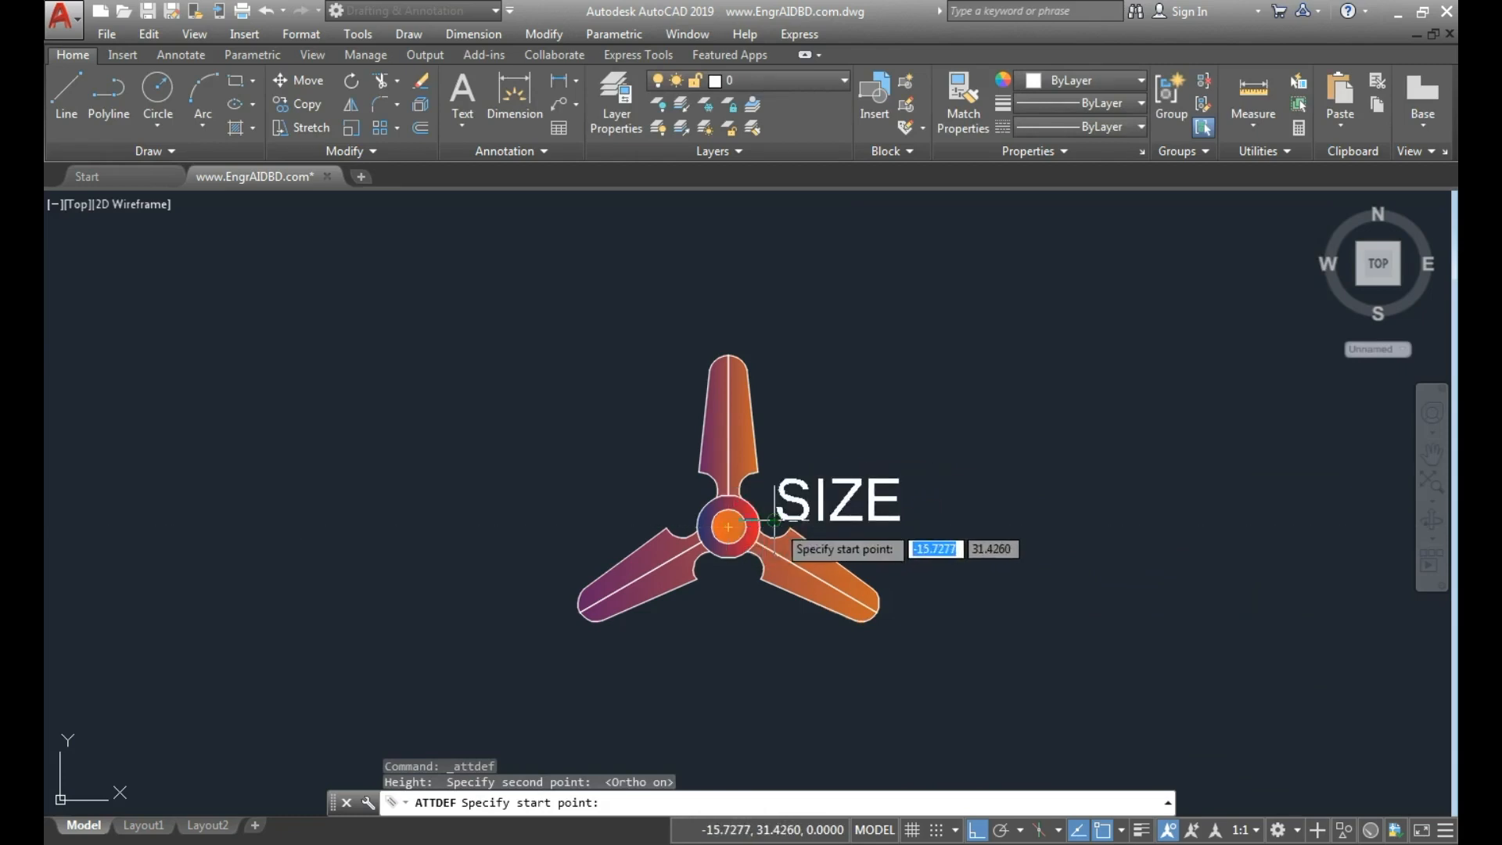
pyautogui.click(712, 520)
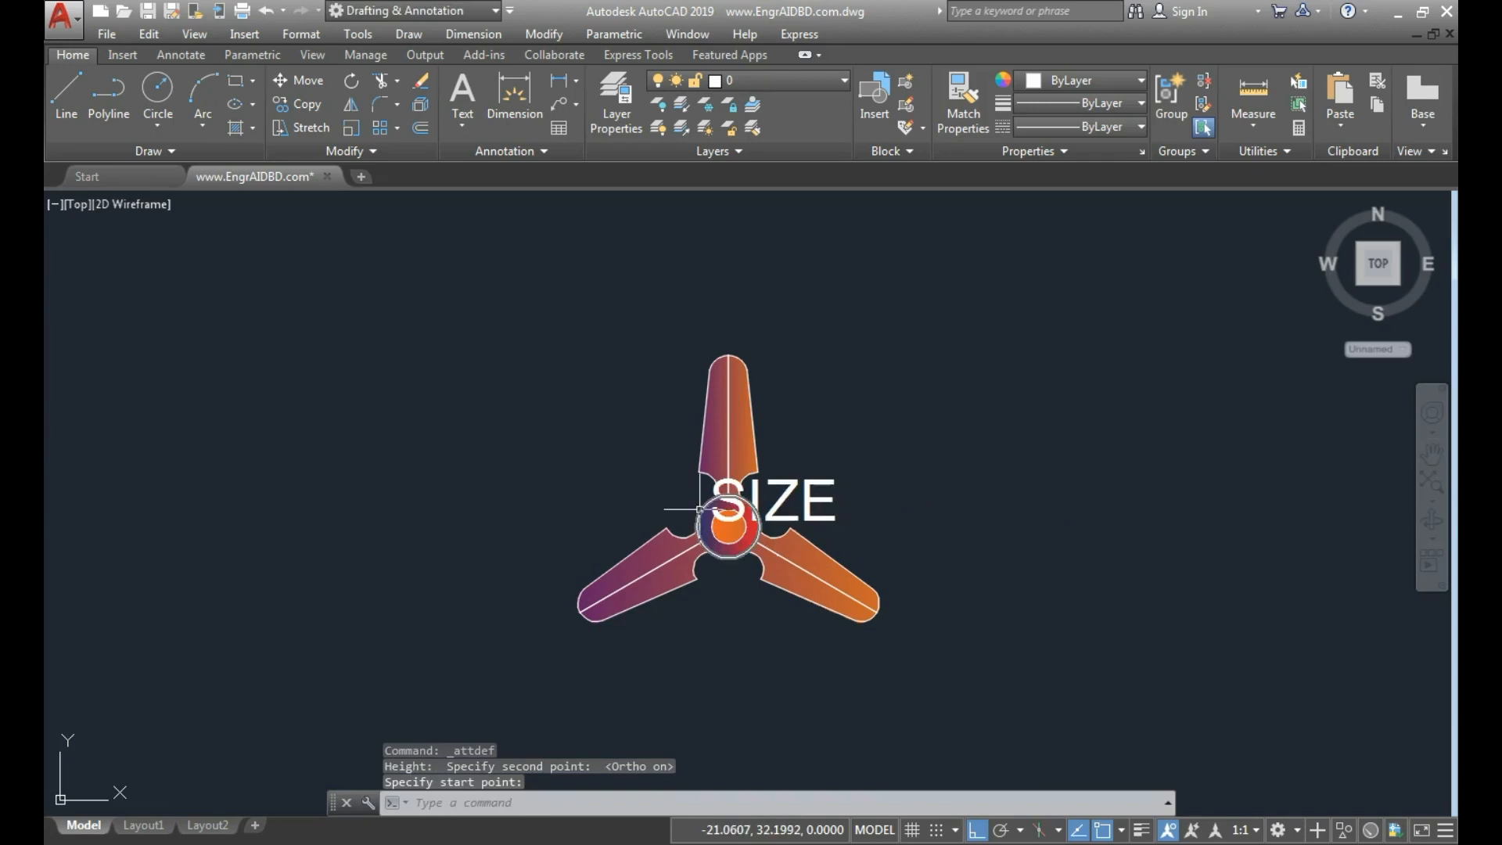
# Move the SIZE attribute horizontally off the hub to the open space on the fan's right side.
pyautogui.click(867, 504)
pyautogui.click(813, 476)
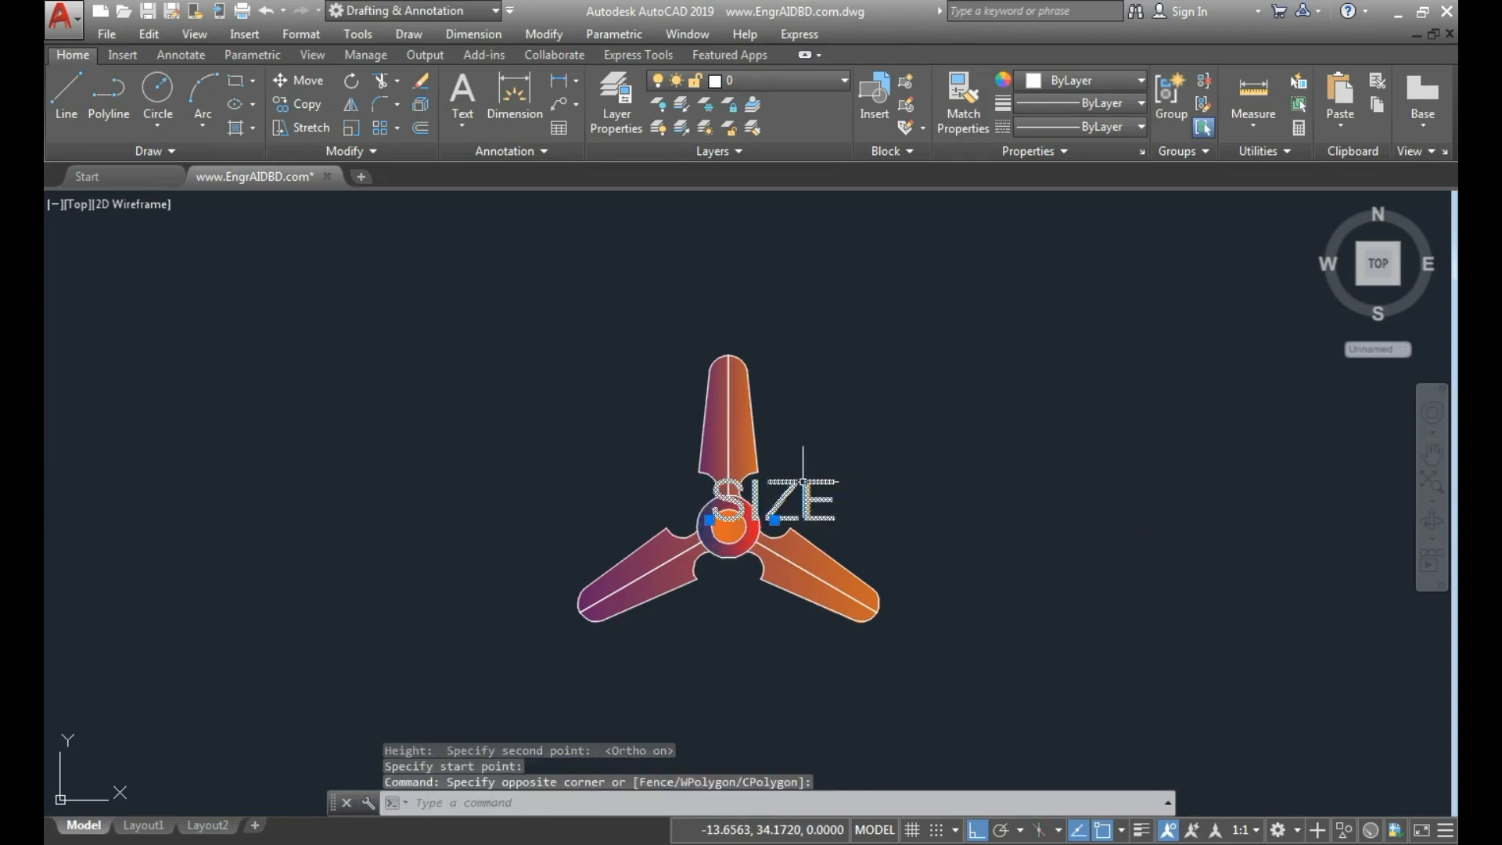
pyautogui.click(775, 518)
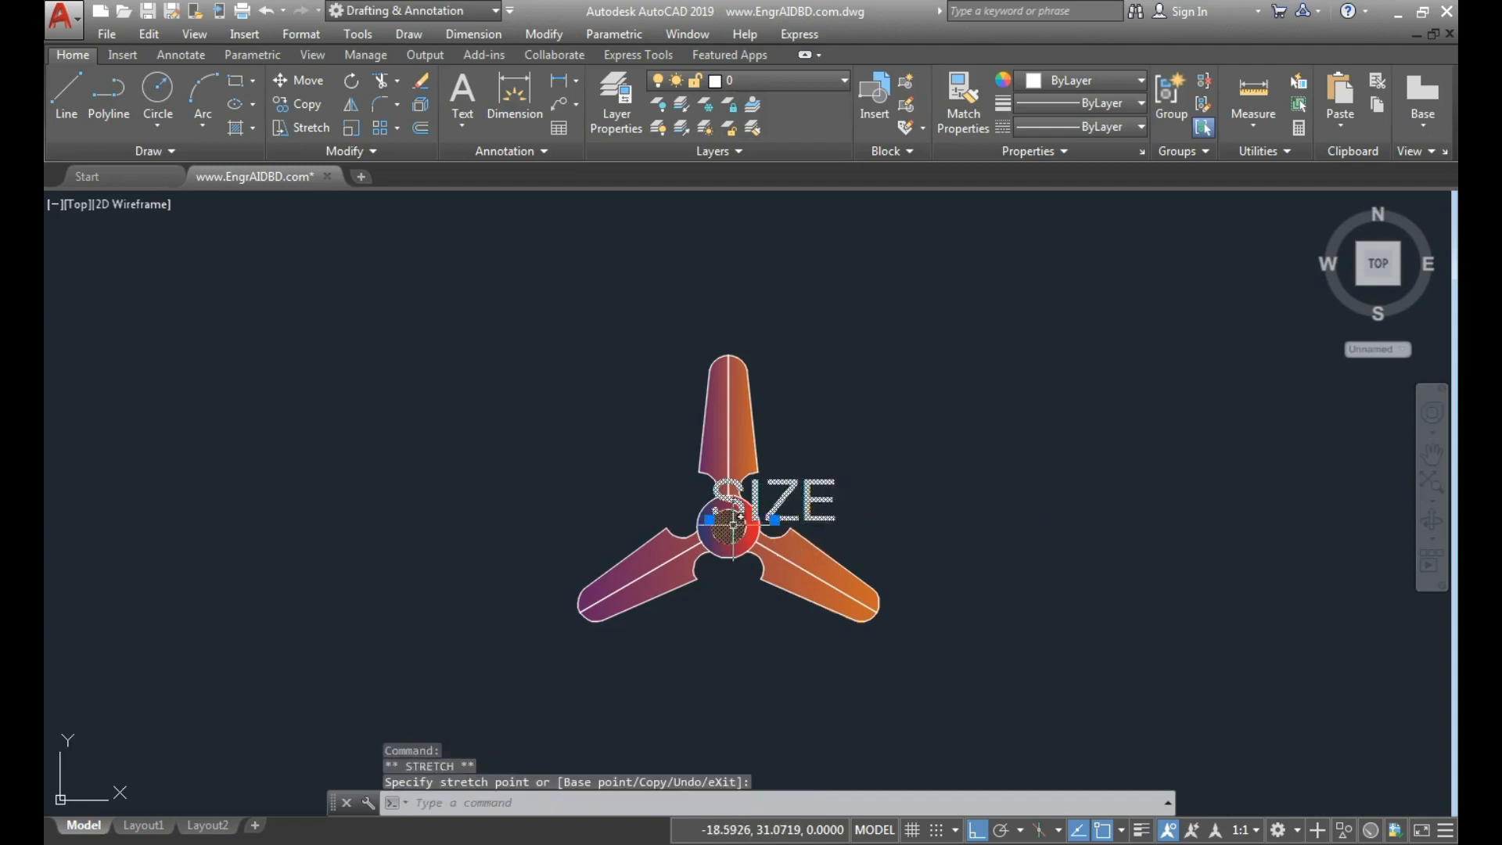
pyautogui.click(867, 518)
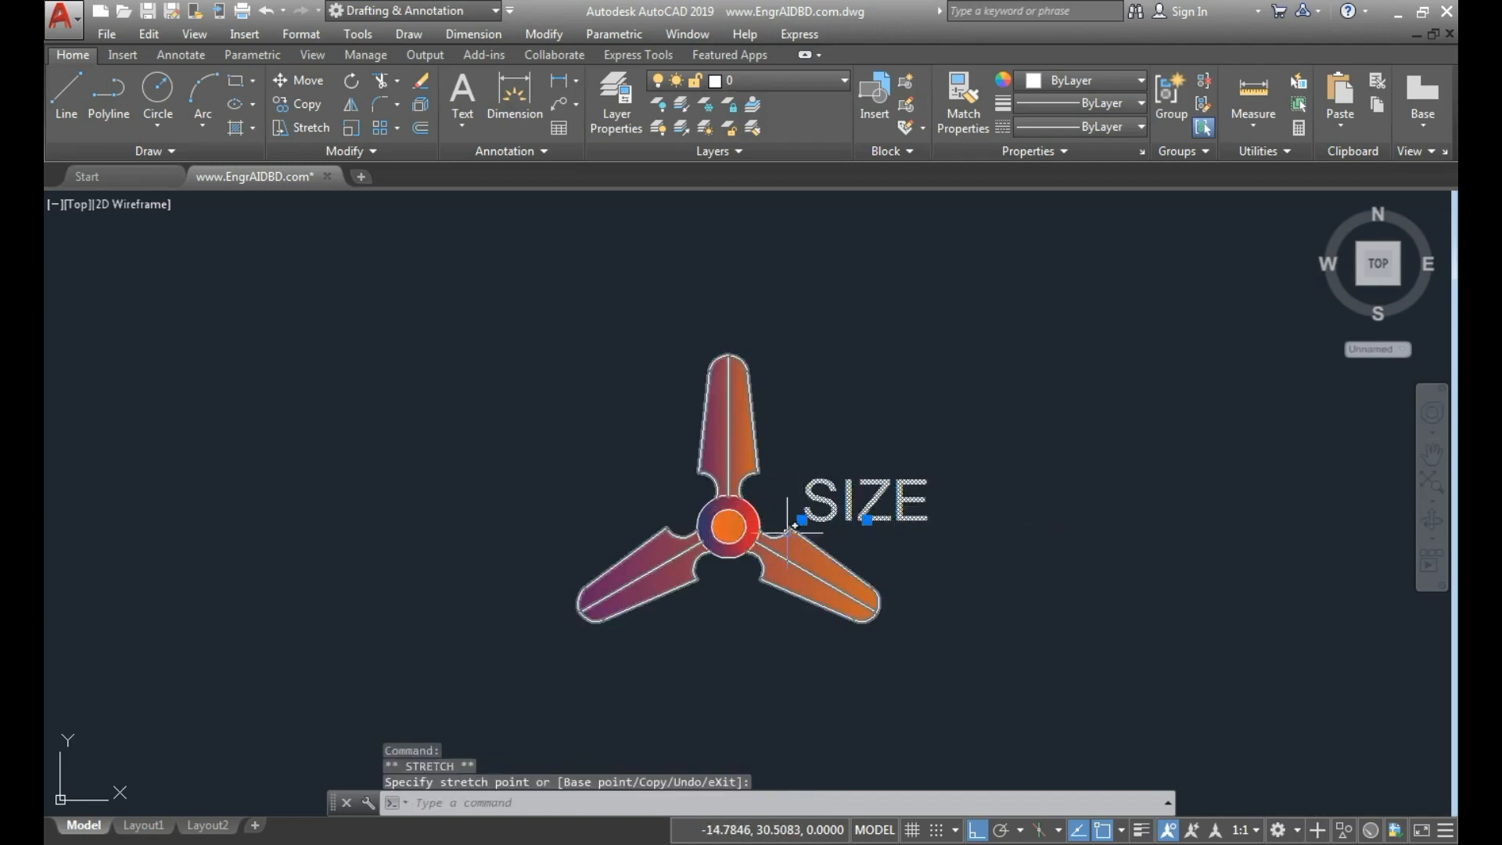
pyautogui.press('Escape')
# Copy the whole fan without its SIZE attribute horizontally to the right, using the hub center as base point.
pyautogui.click(907, 649)
pyautogui.click(585, 537)
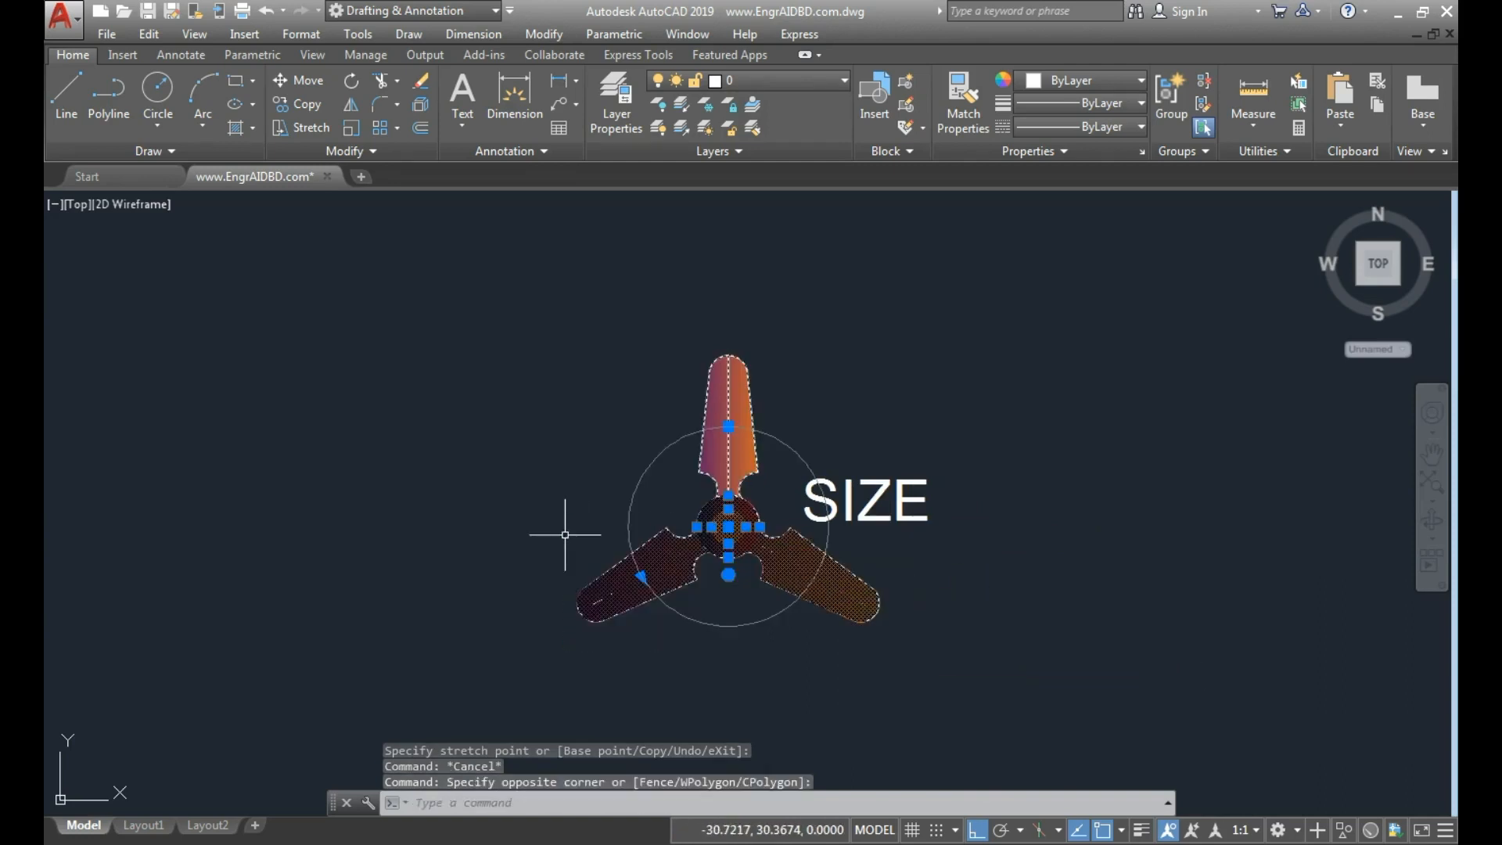
pyautogui.click(817, 456)
pyautogui.click(640, 391)
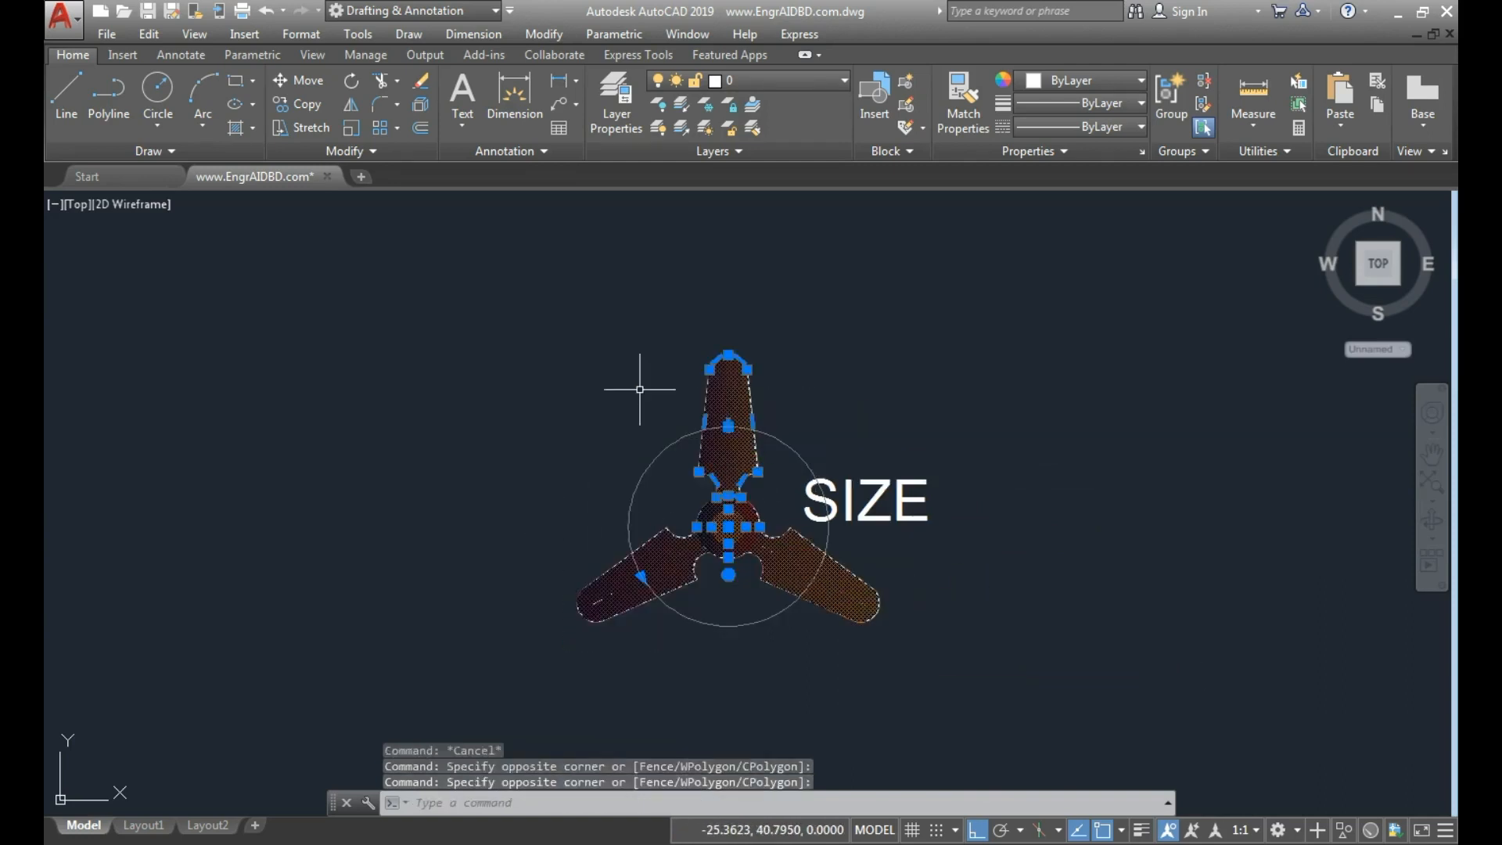
pyautogui.write('c')
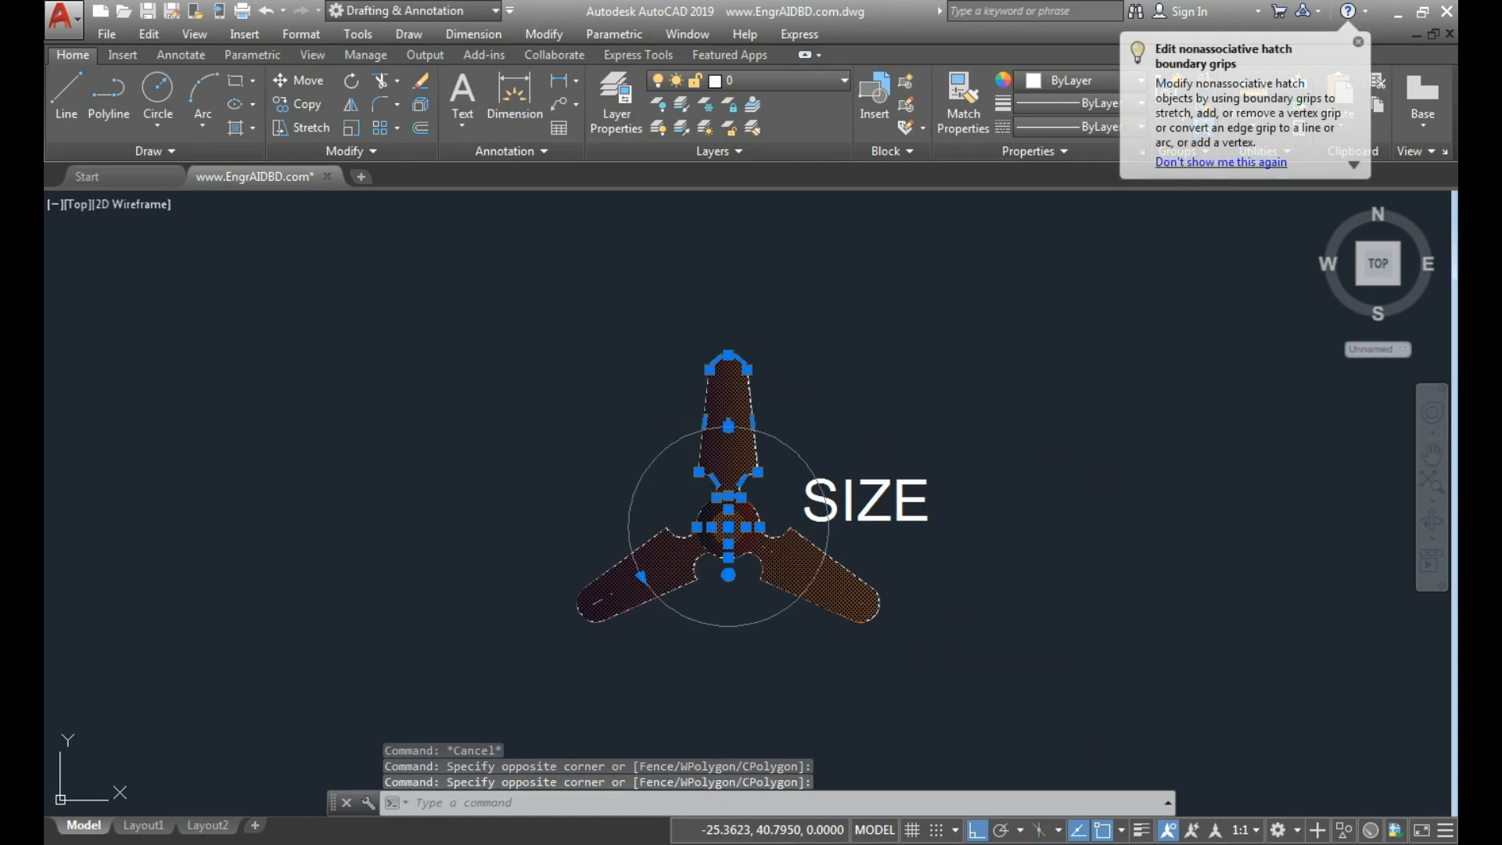
pyautogui.write('o')
pyautogui.press('Return')
pyautogui.click(728, 526)
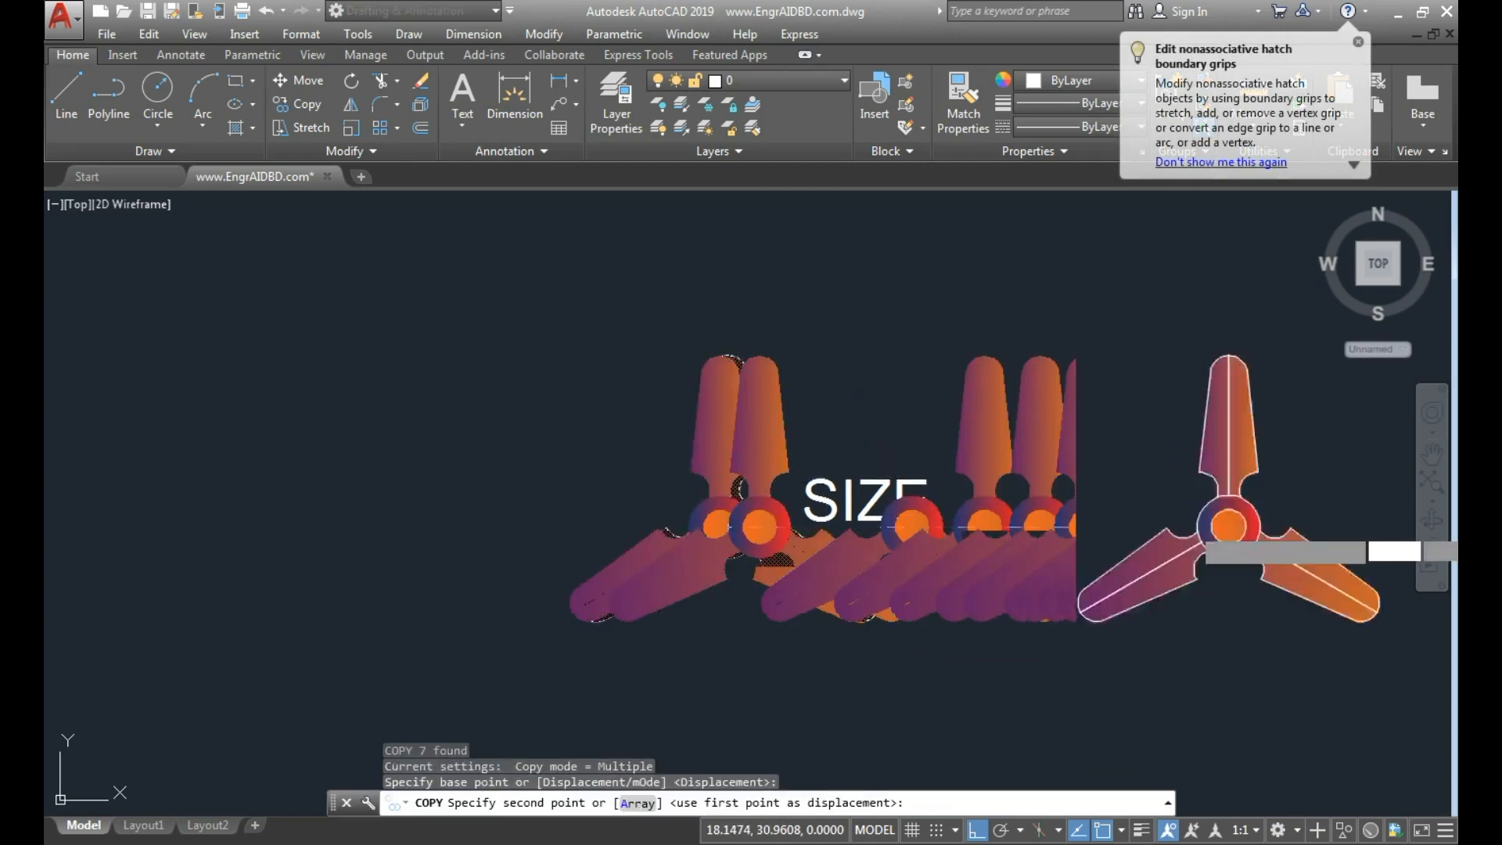
pyautogui.click(1173, 513)
pyautogui.press('Escape')
pyautogui.scroll(4, 977, 491)
pyautogui.scroll(-5, 905, 537)
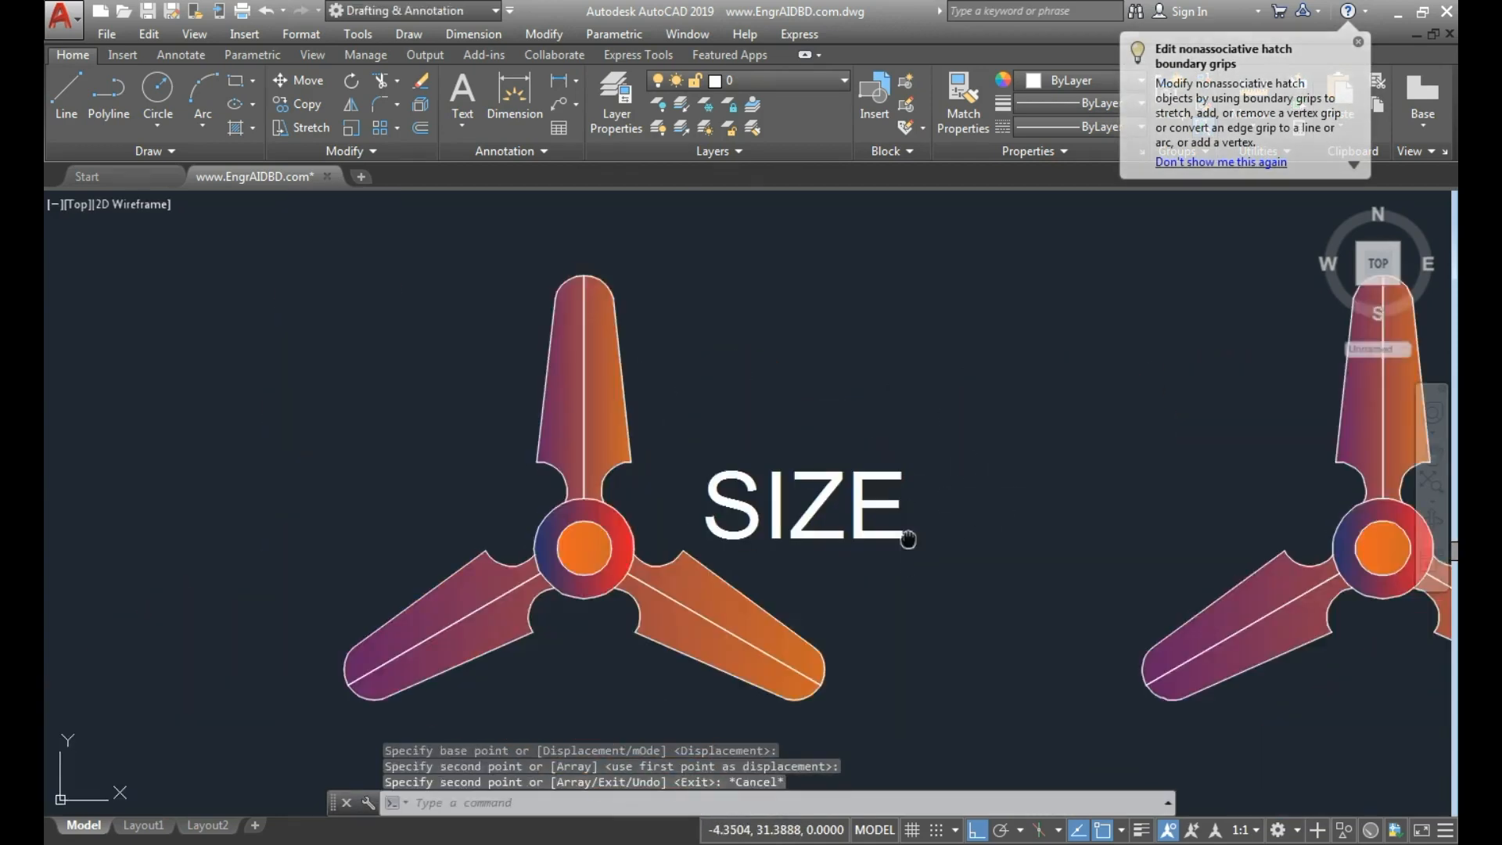
pyautogui.click(704, 501)
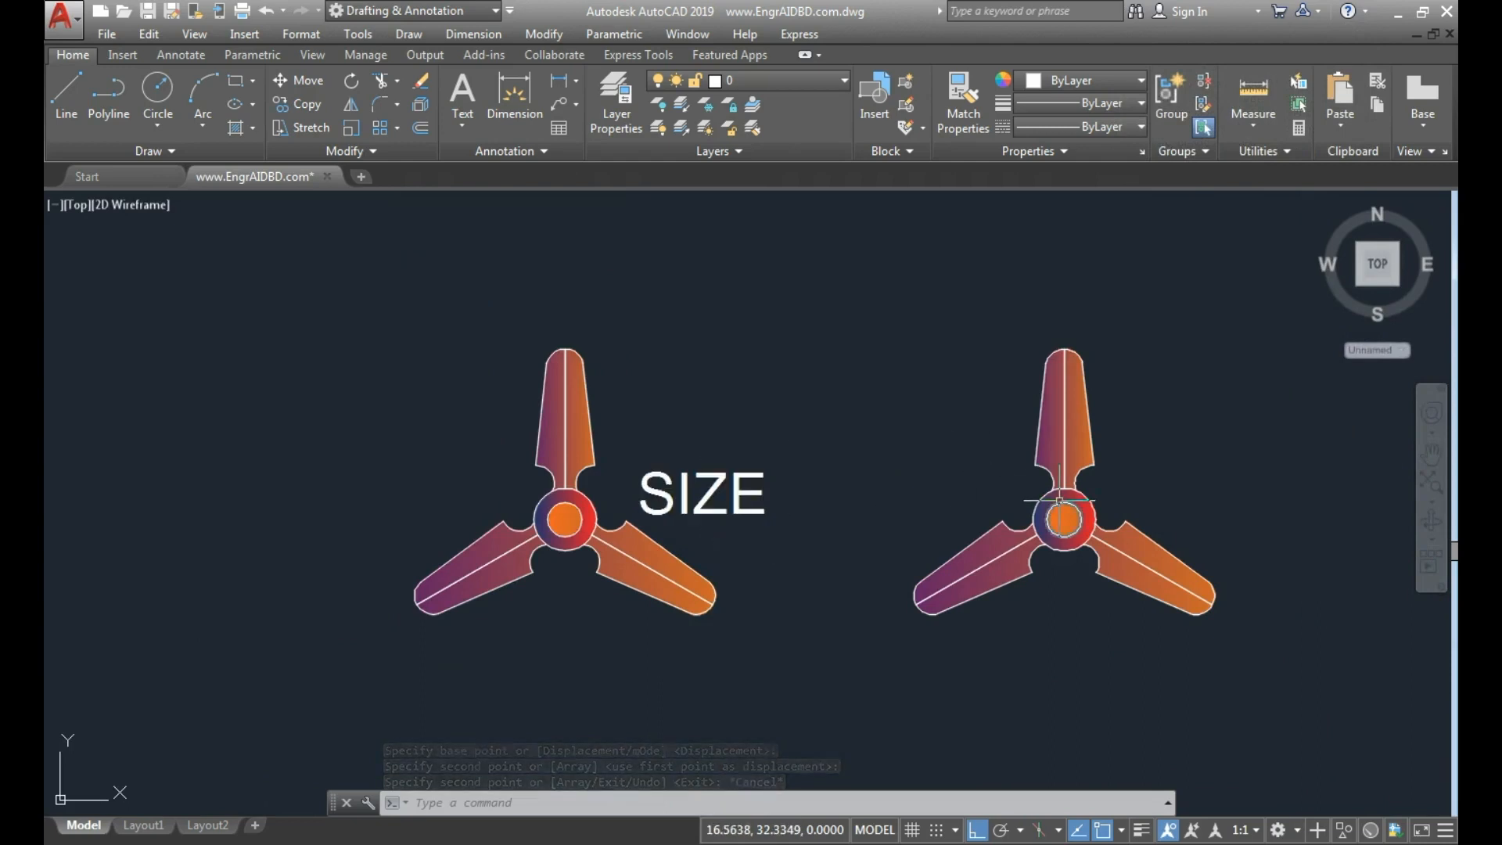
pyautogui.click(700, 489)
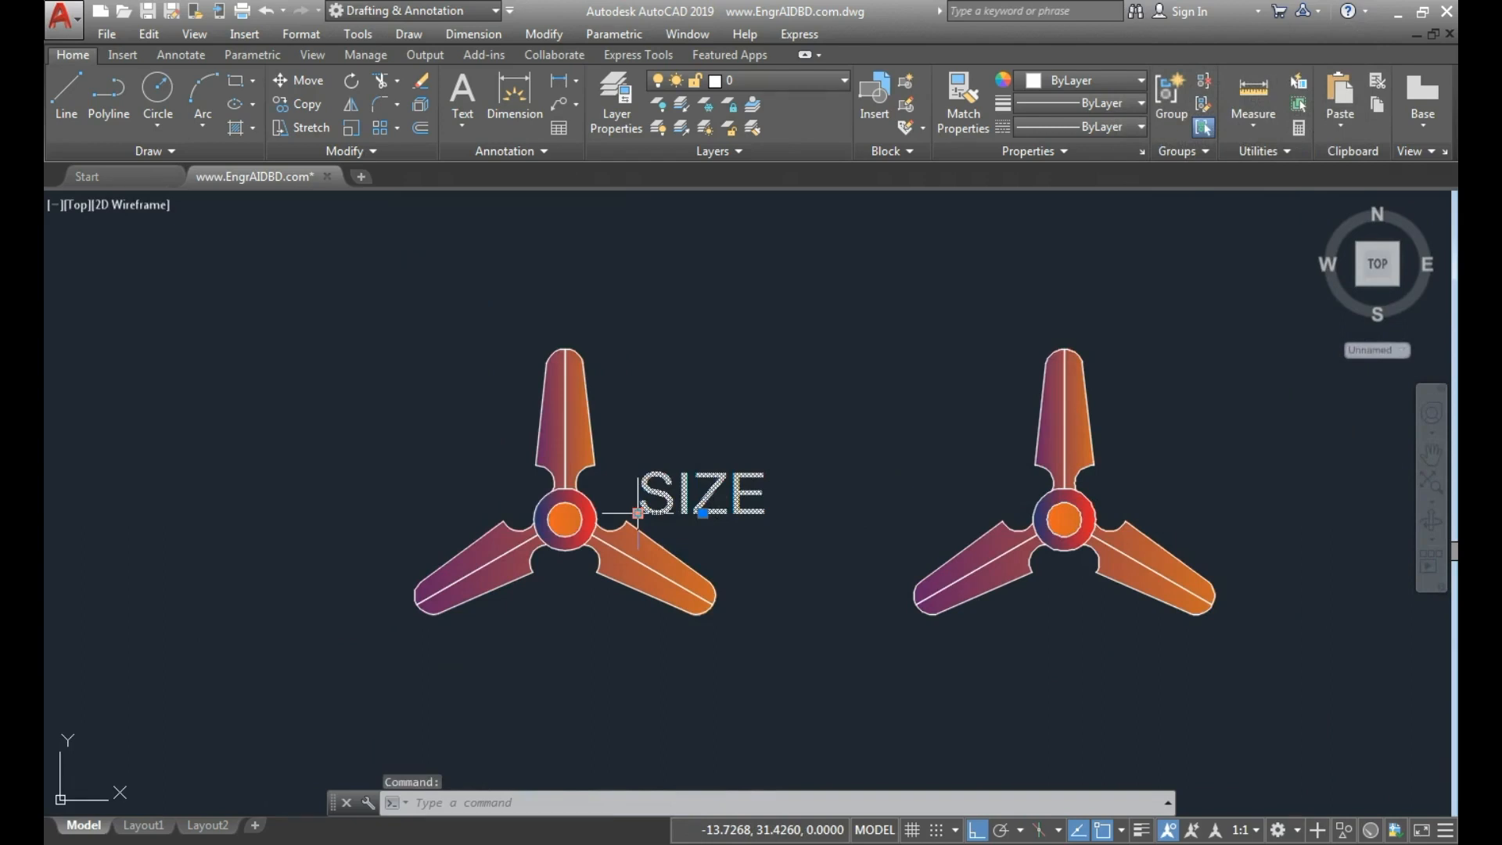
pyautogui.press('Escape')
pyautogui.press('Escape')
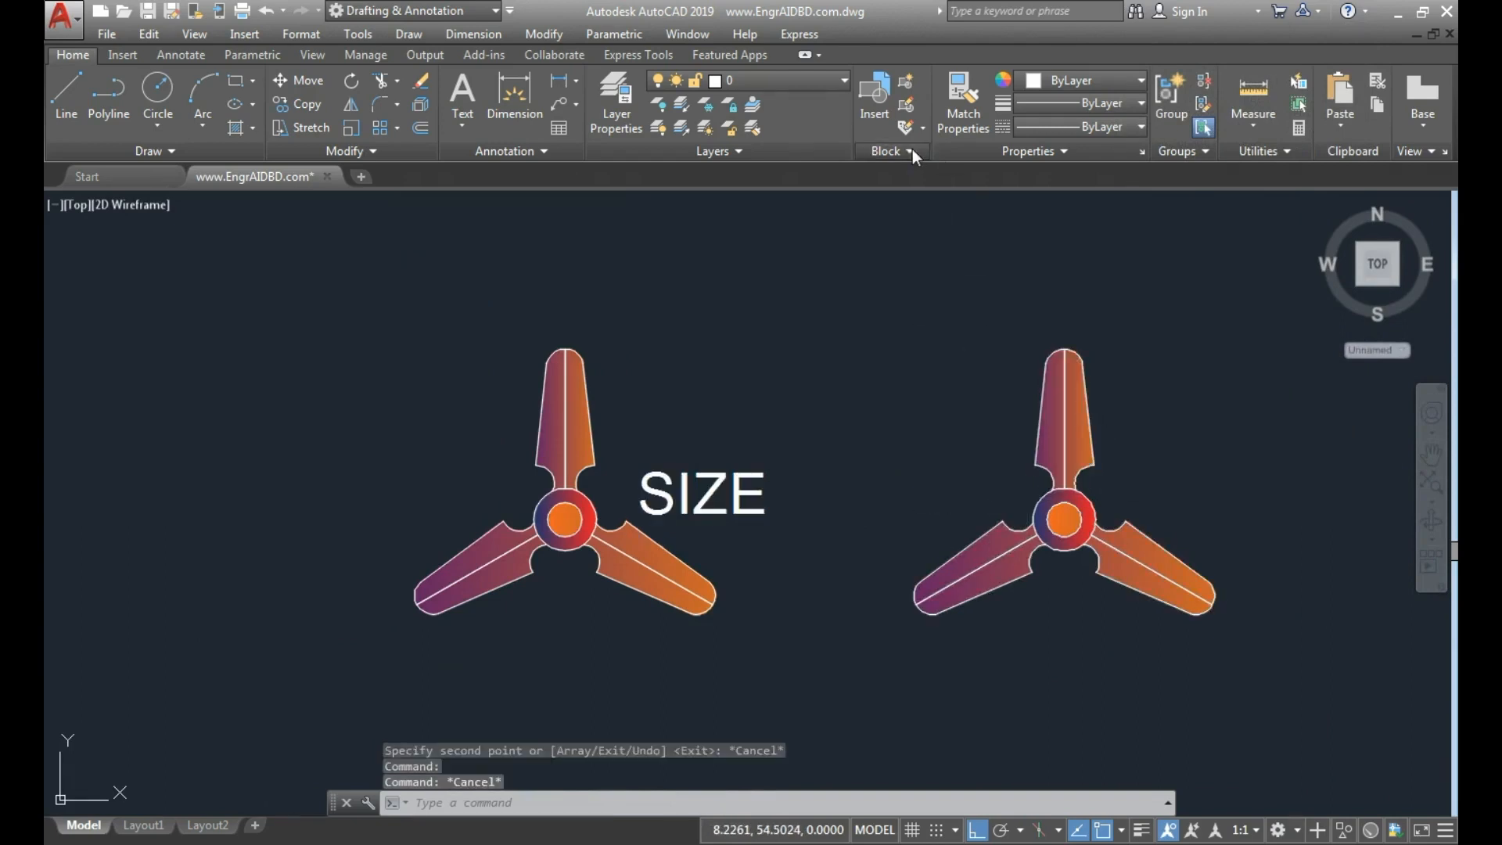
pyautogui.click(912, 148)
pyautogui.press('Escape')
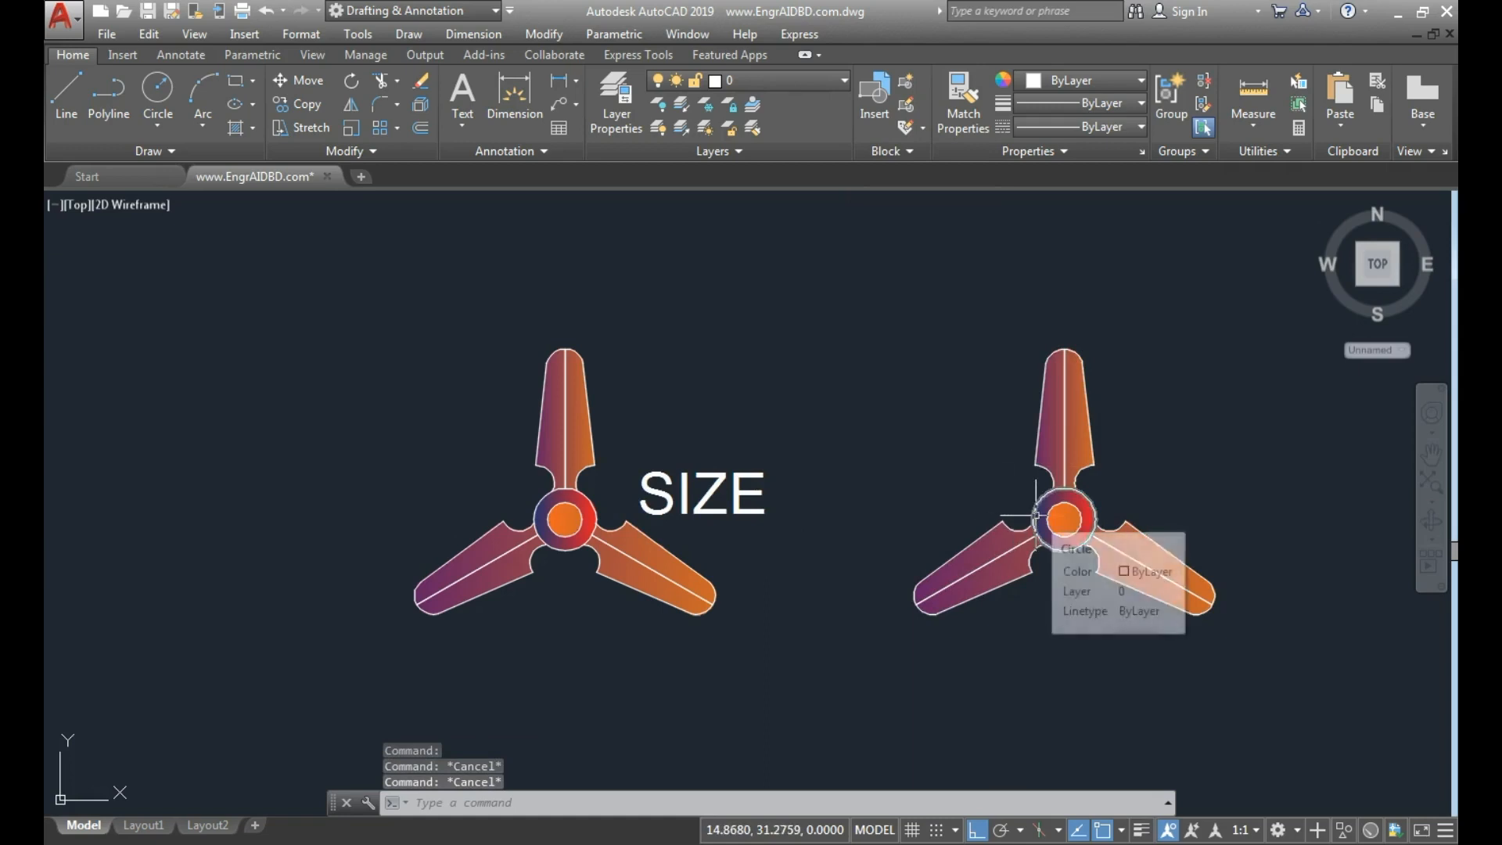
# Copy the SIZE attribute horizontally to the same place beside the second fan's hub.
pyautogui.click(778, 486)
pyautogui.click(706, 431)
pyautogui.write('co')
pyautogui.press('Return')
pyautogui.click(702, 512)
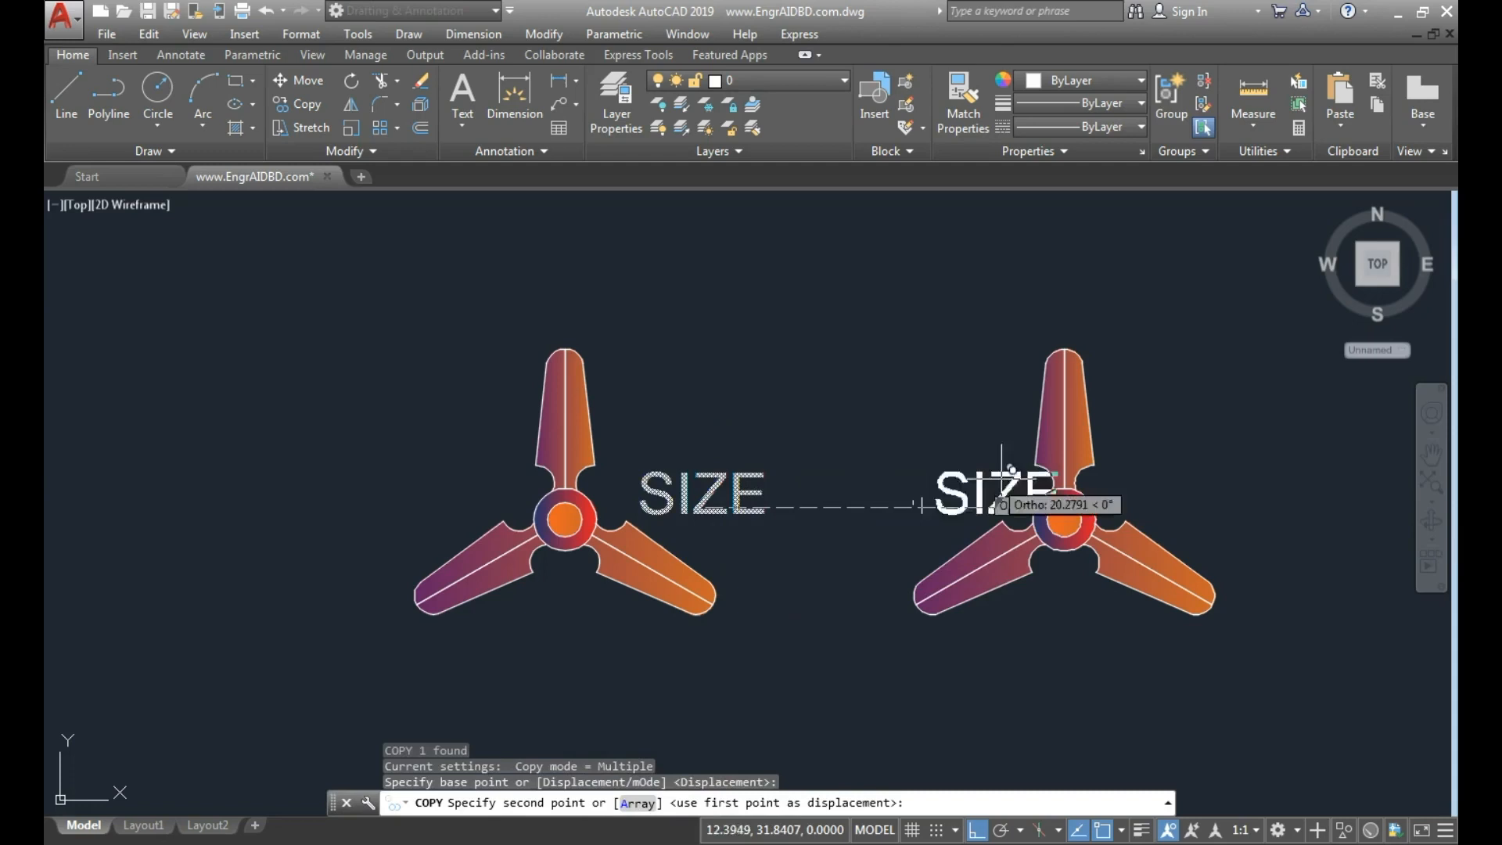
pyautogui.click(1179, 504)
pyautogui.press('Escape')
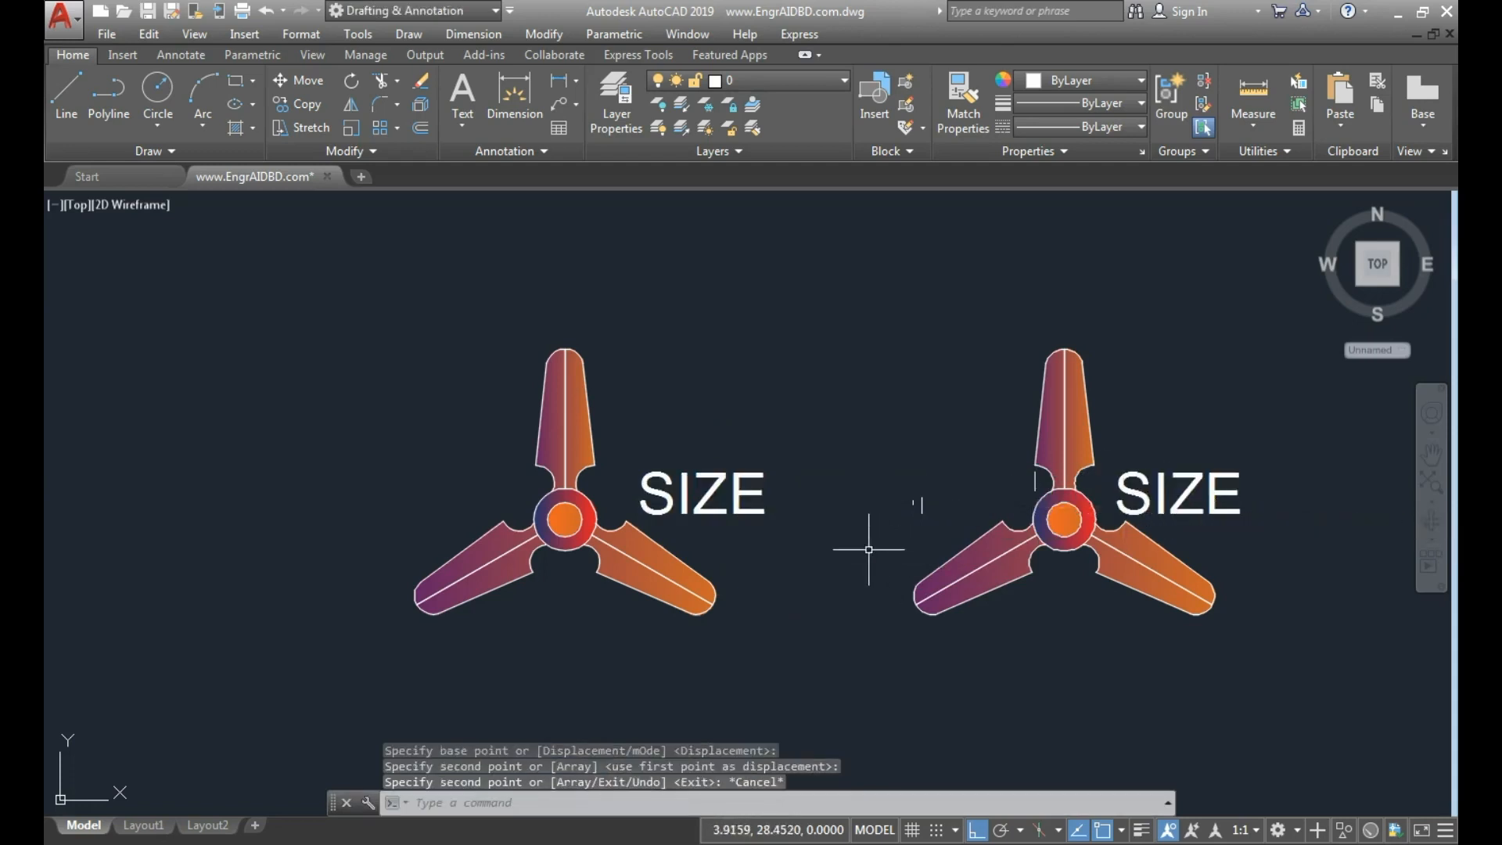
# Set the default value of the second fan's SIZE attribute to 48.
pyautogui.scroll(2, 688, 491)
pyautogui.scroll(-2, 688, 489)
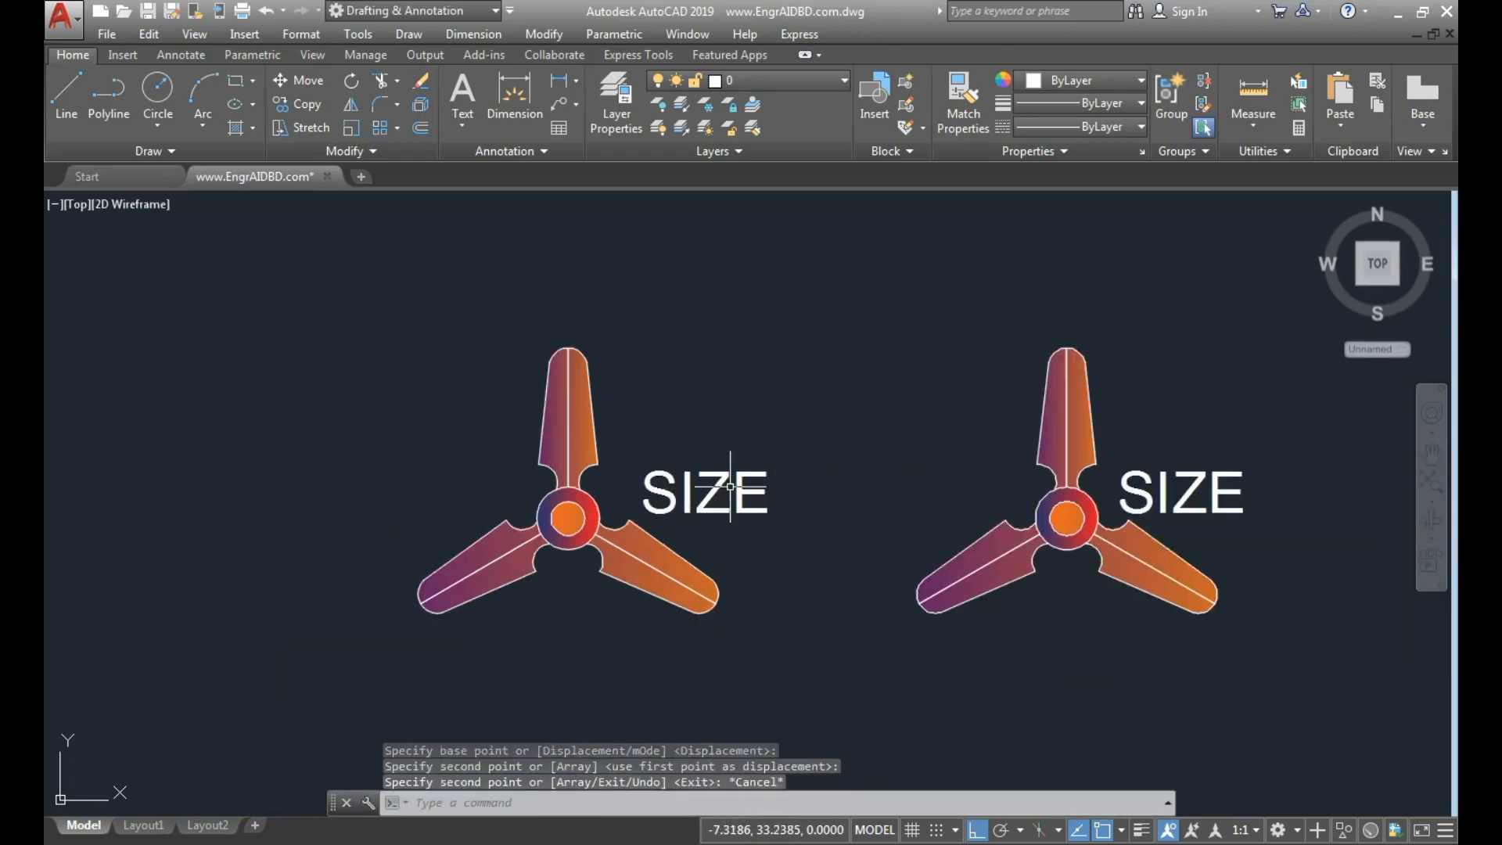
pyautogui.doubleClick(1142, 476)
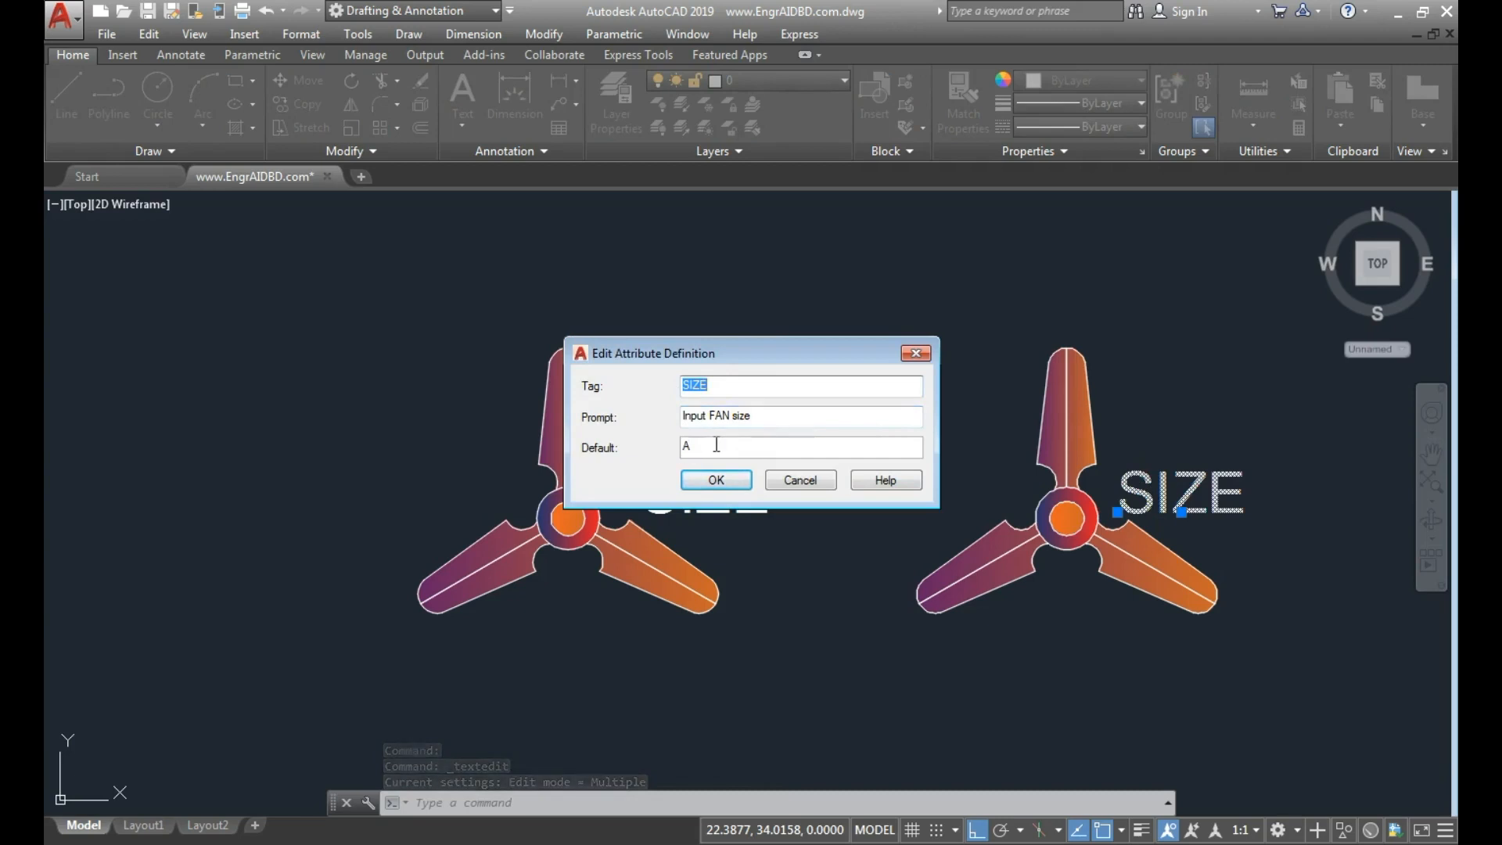
pyautogui.click(717, 389)
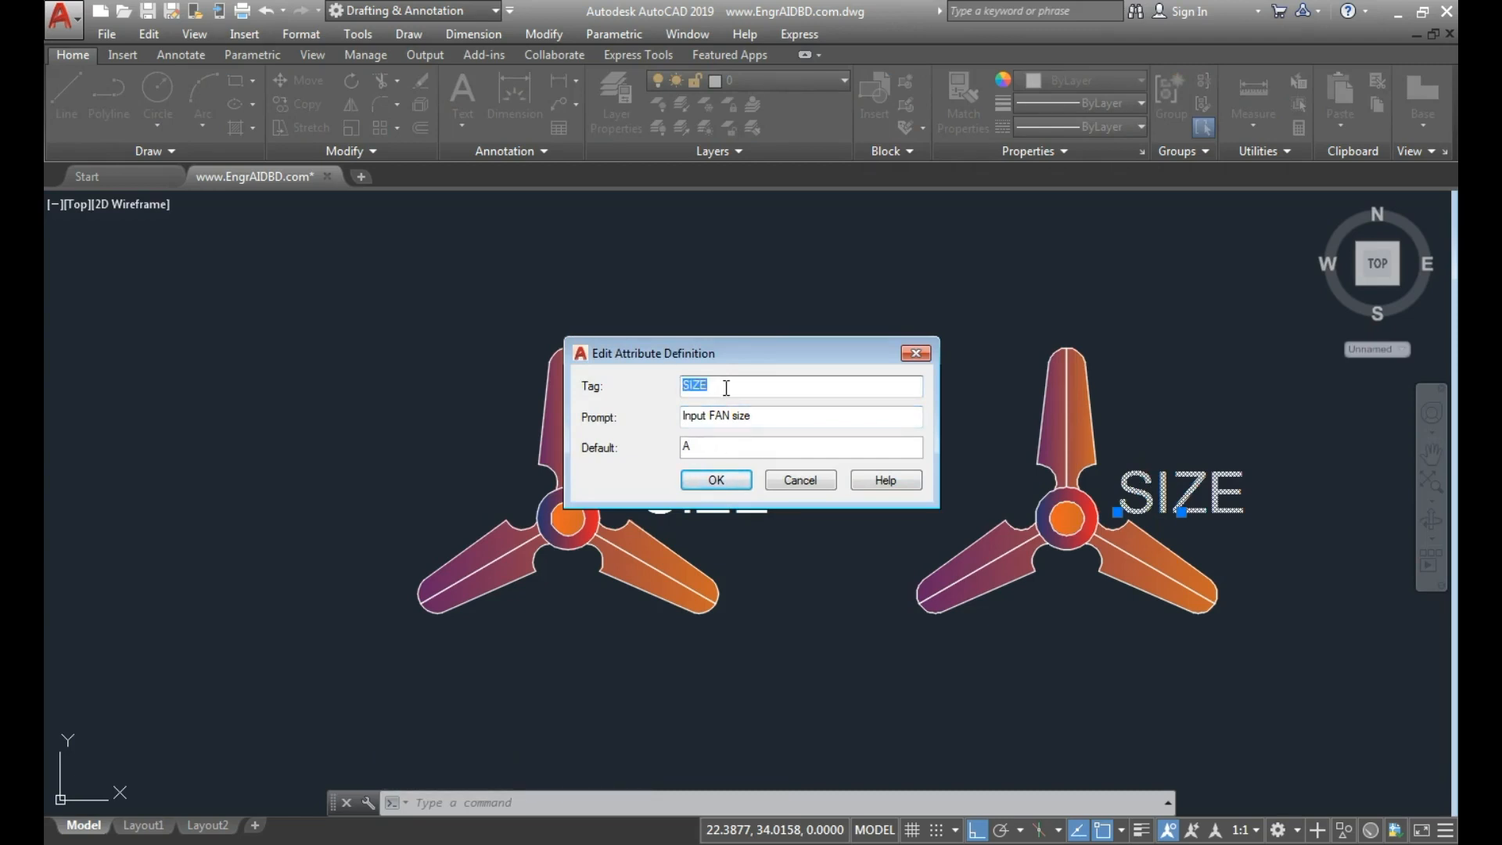
pyautogui.press('Tab')
pyautogui.press('Tab')
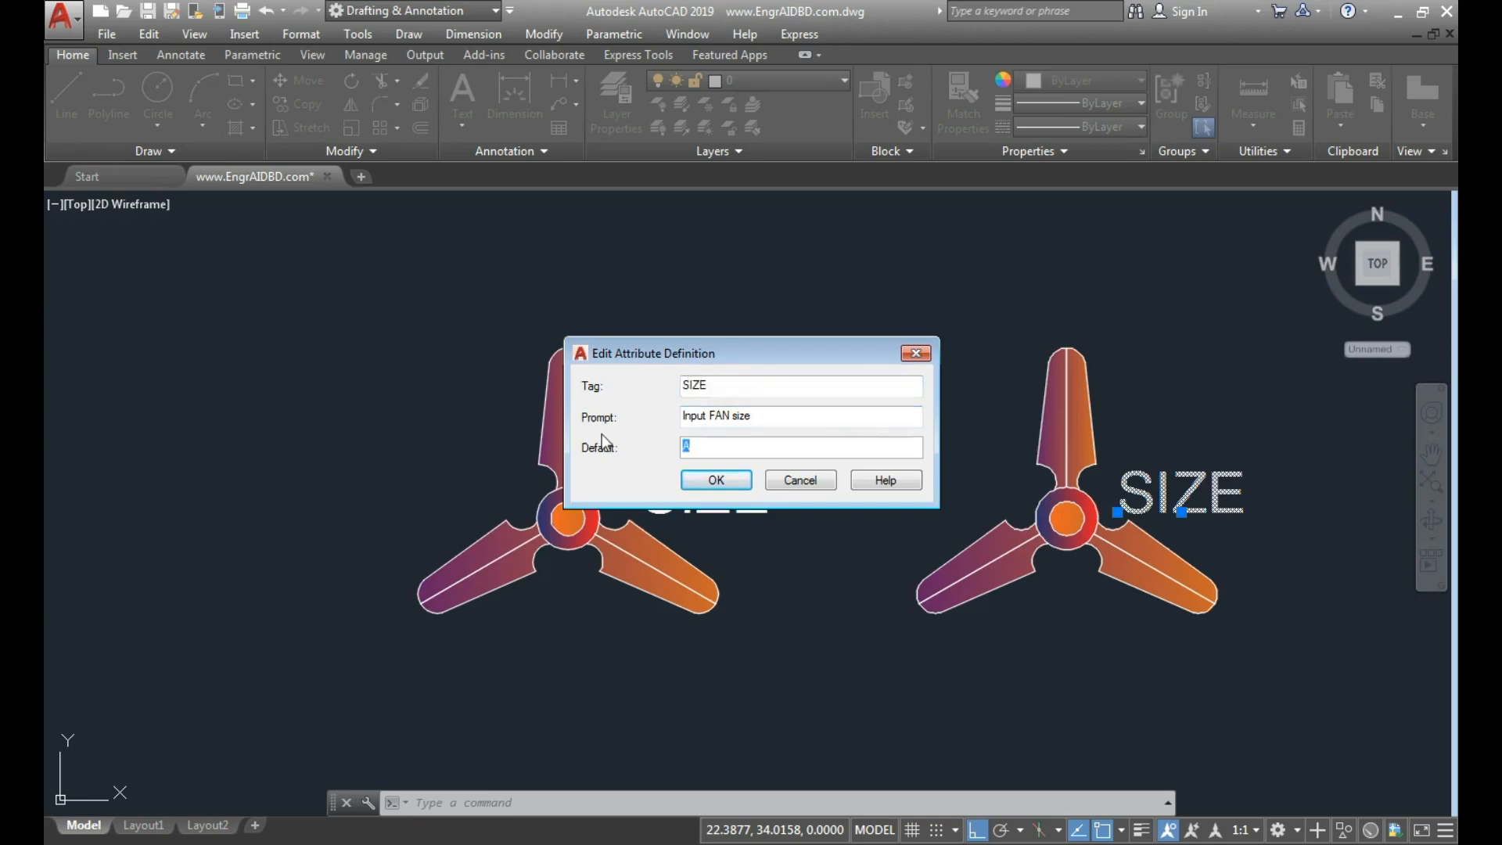
pyautogui.click(715, 480)
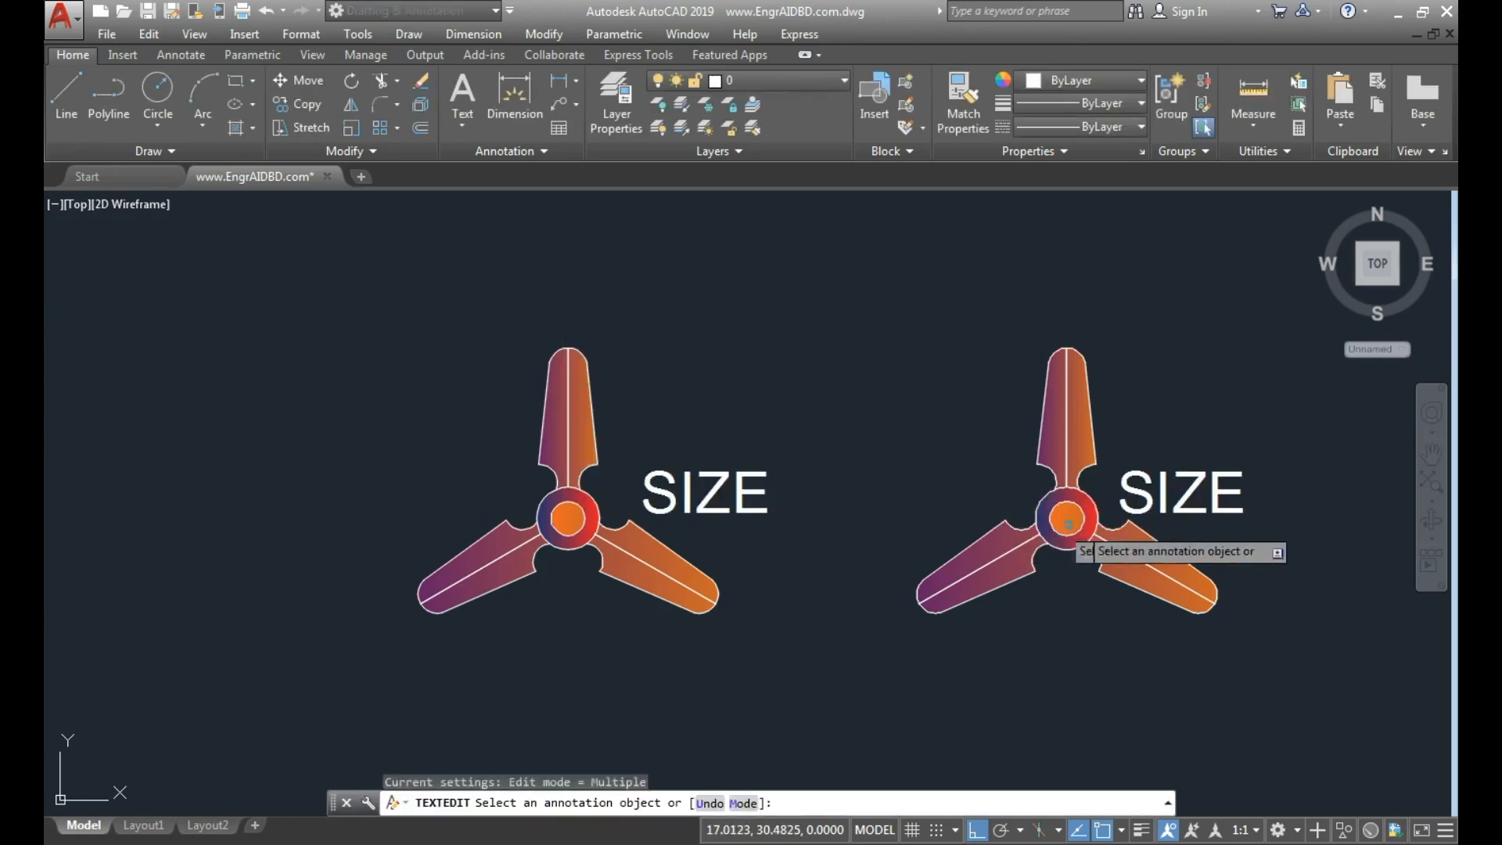
pyautogui.press('Escape')
# Change the tag of the second fan's attribute to 48.
pyautogui.doubleClick(1138, 508)
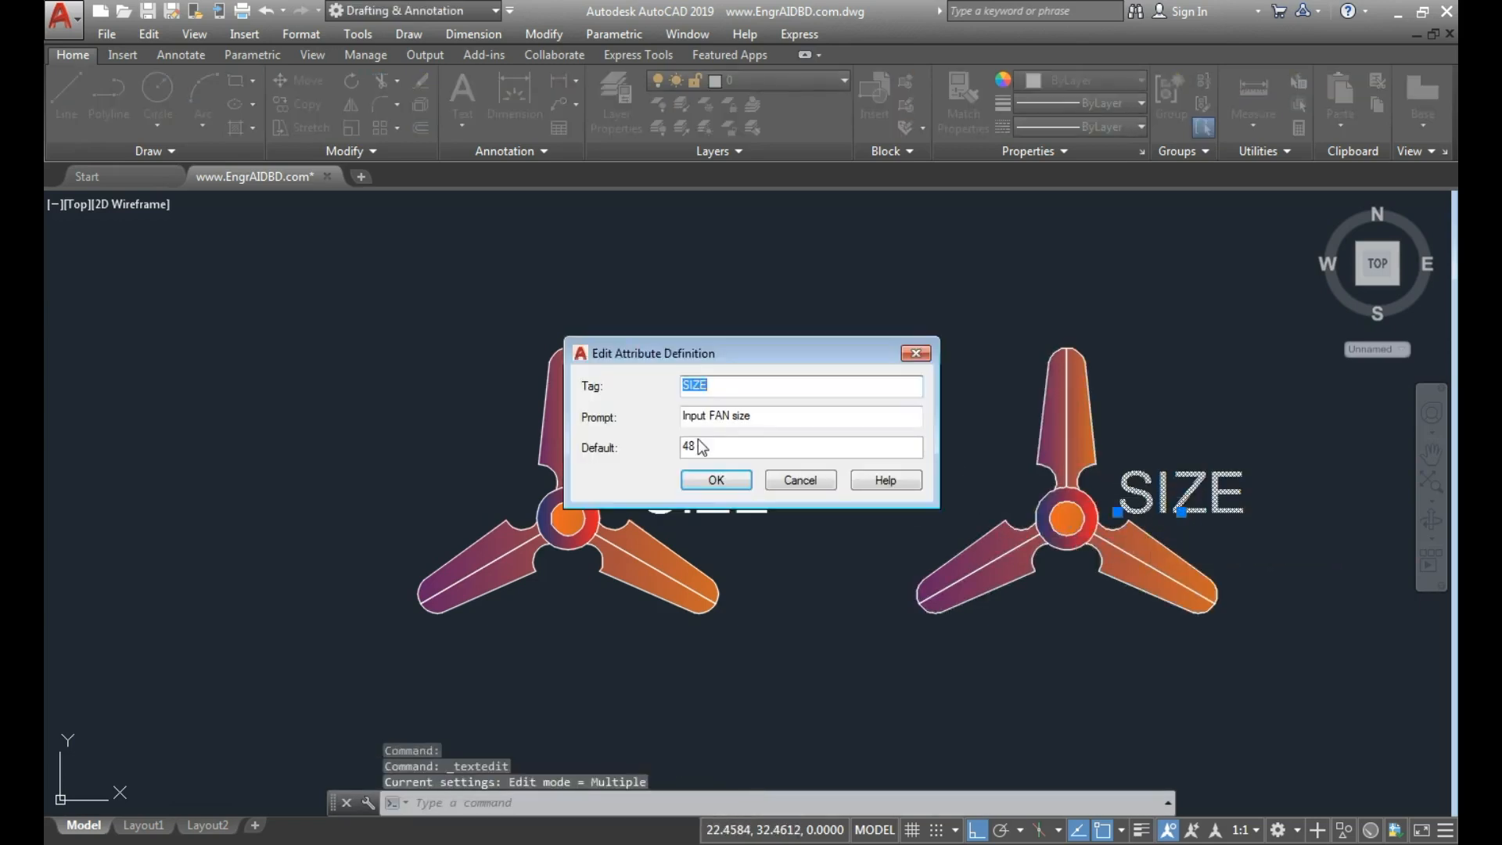
pyautogui.click(763, 418)
pyautogui.moveTo(729, 388); pyautogui.dragTo(645, 381)
pyautogui.write('48')
pyautogui.click(716, 479)
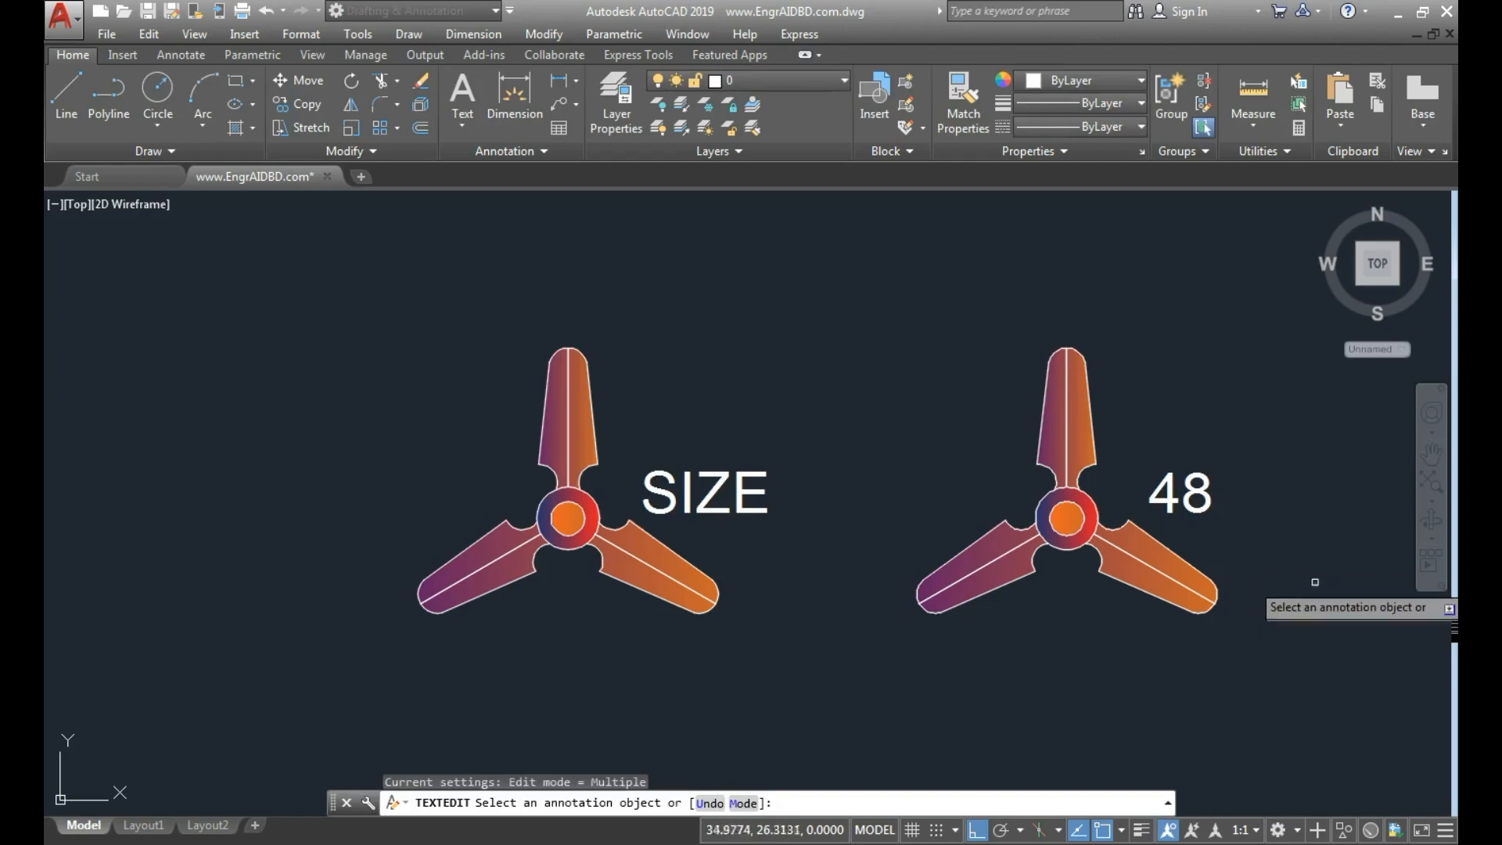
pyautogui.press('Escape')
# Change the tag of the second fan's attribute to SIZE48, without a space.
pyautogui.doubleClick(1179, 495)
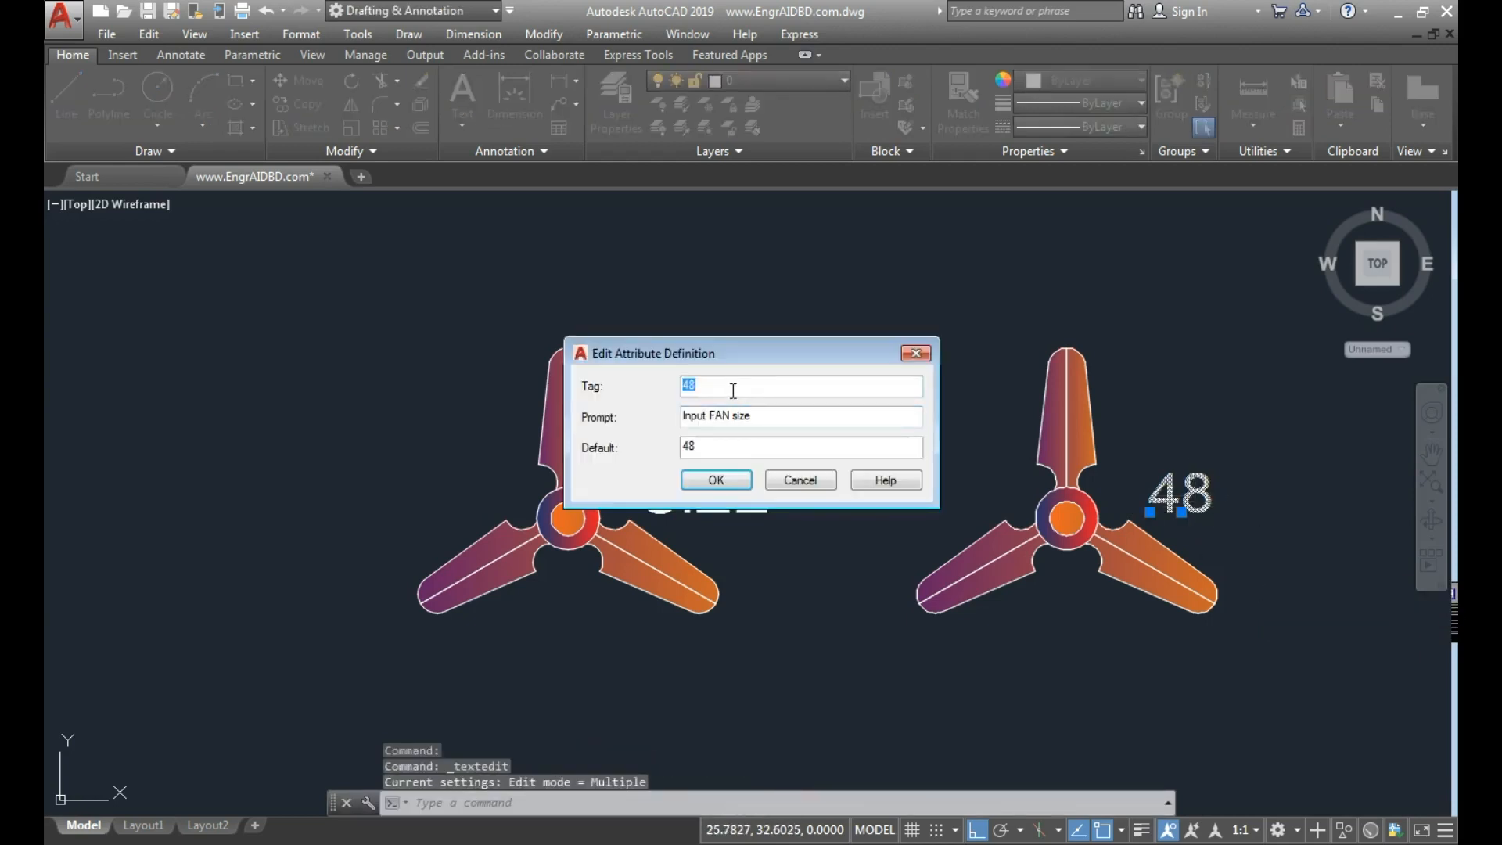
pyautogui.write('SIZE 487')
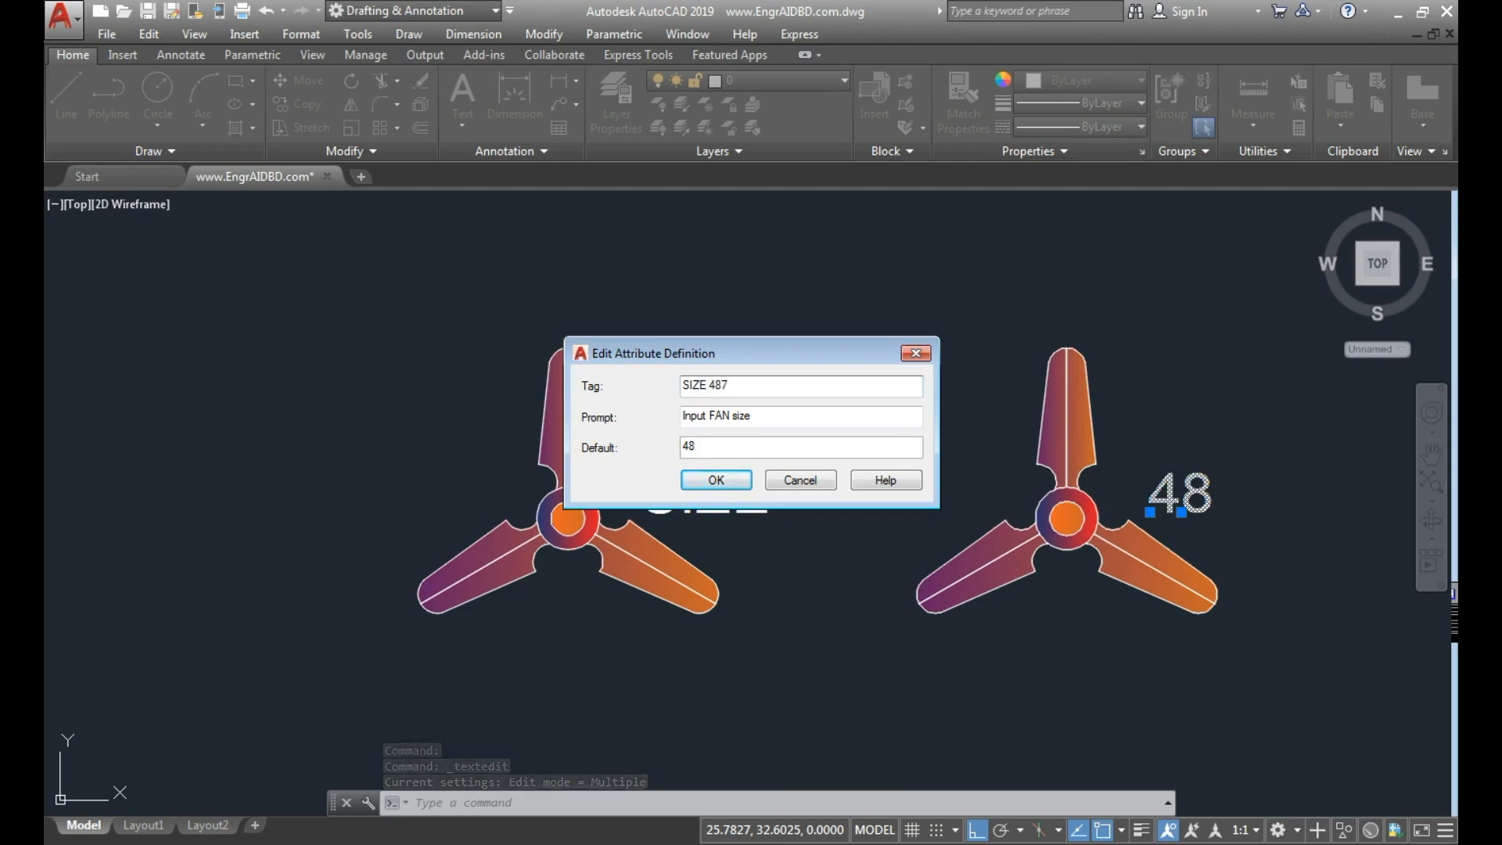
pyautogui.click(714, 479)
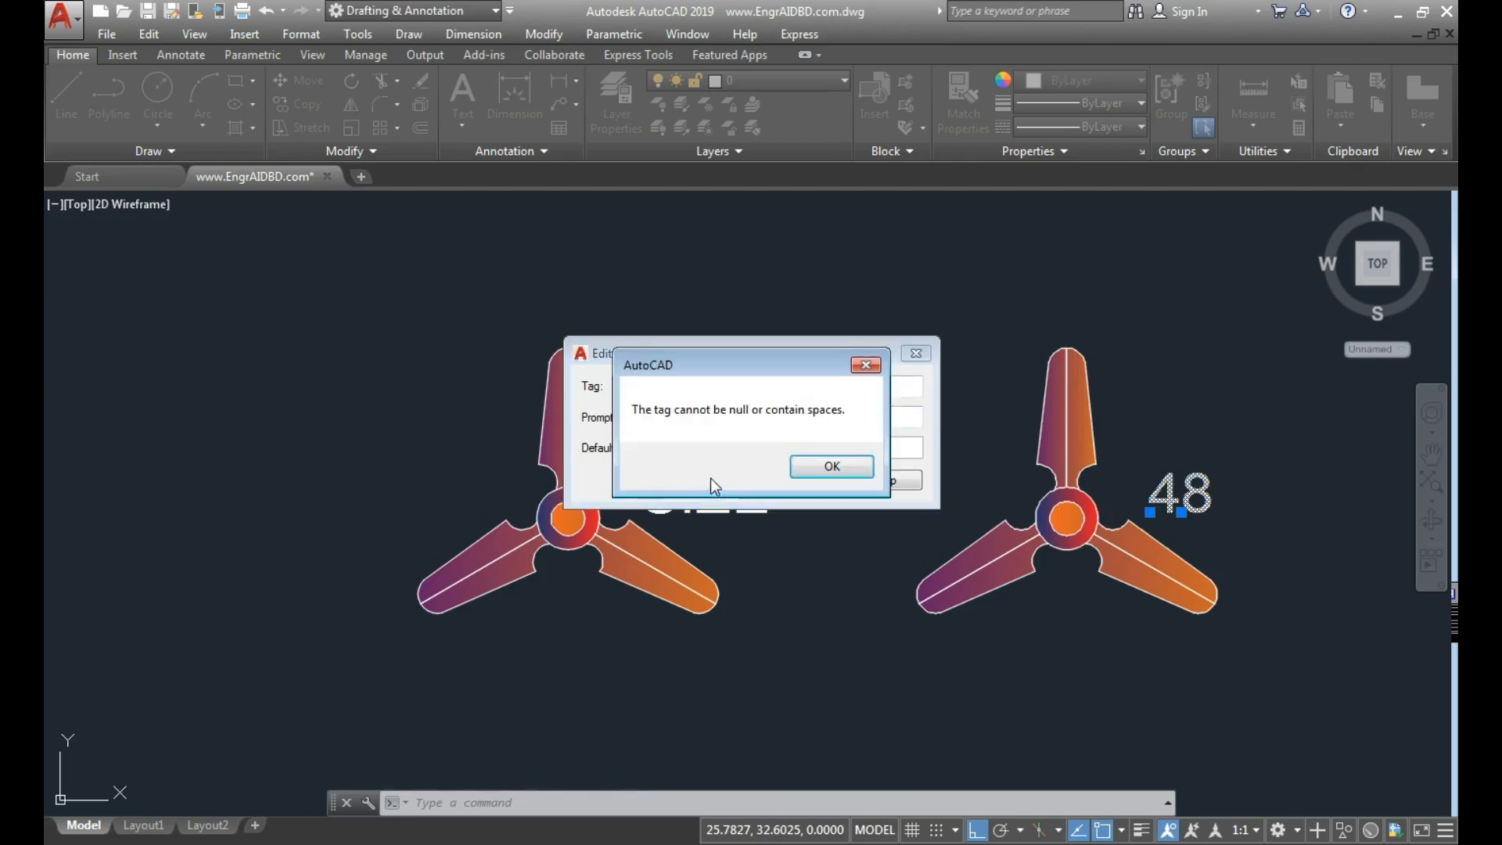
pyautogui.click(814, 468)
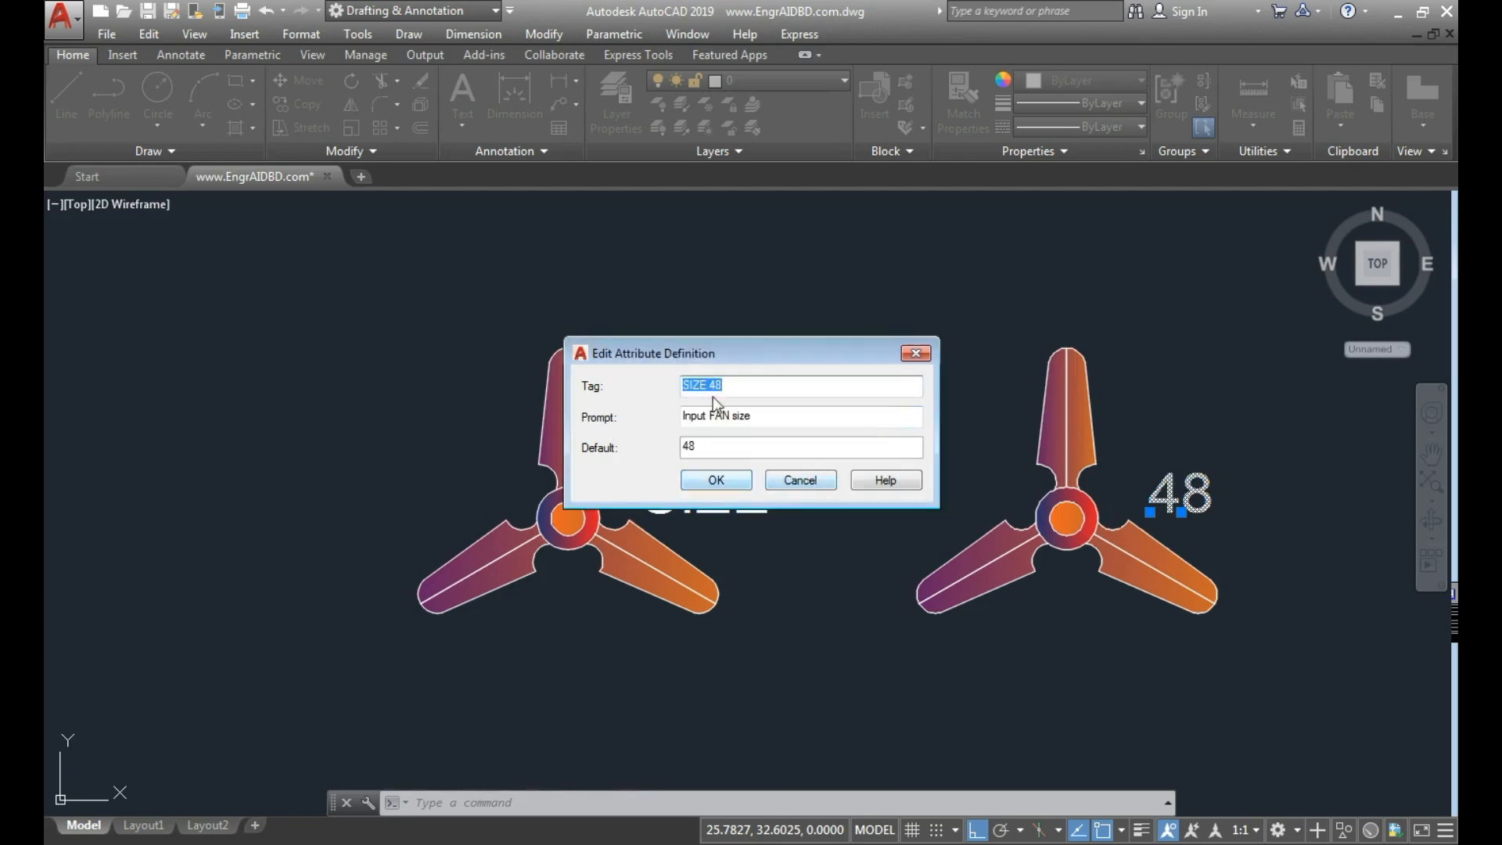
pyautogui.click(716, 480)
# Change the tag of the first fan's attribute to SIZE56.
pyautogui.click(742, 503)
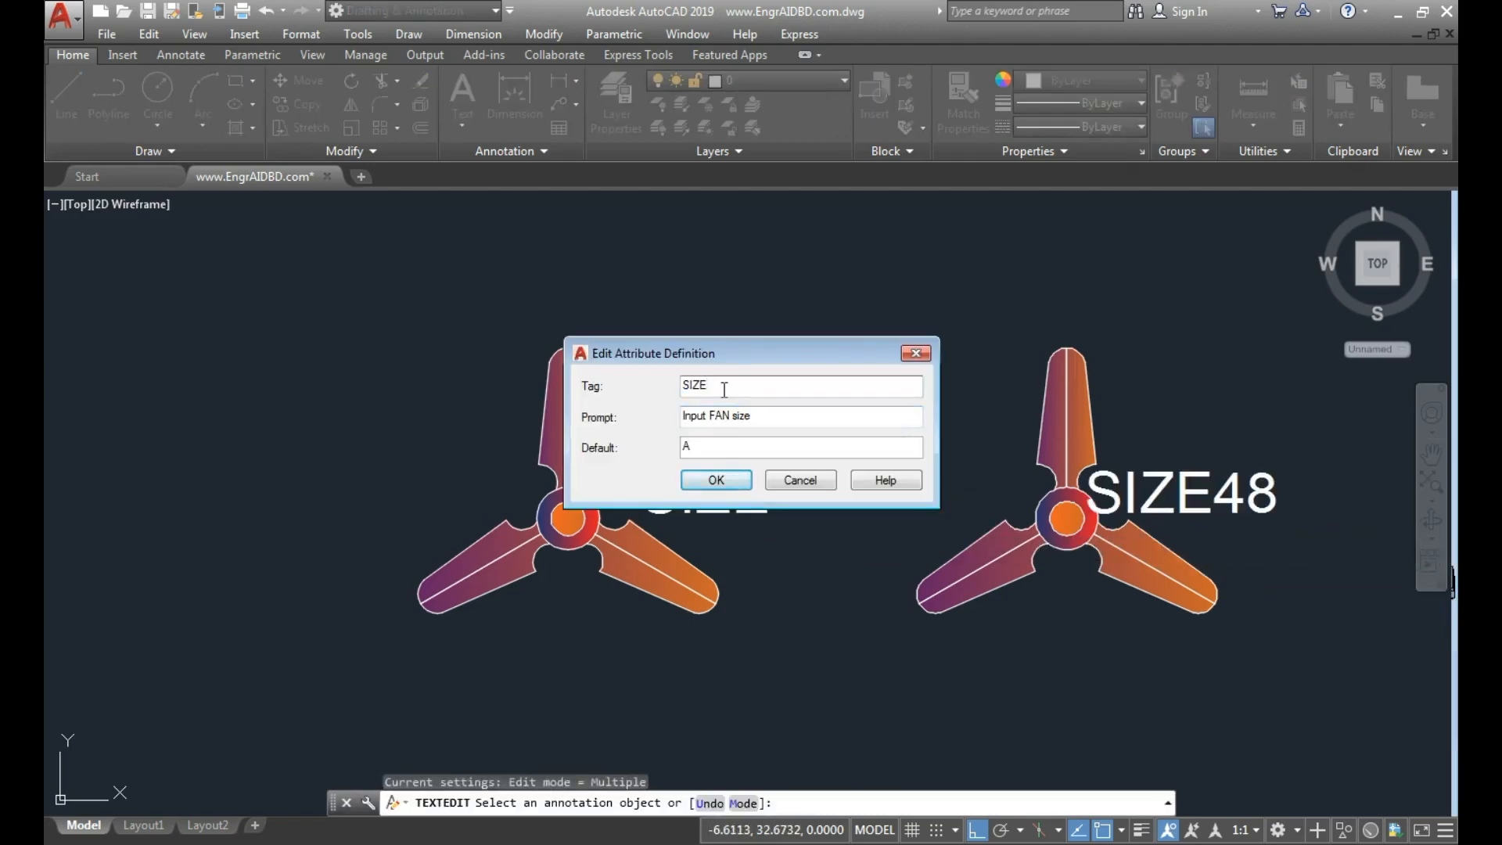
pyautogui.click(716, 480)
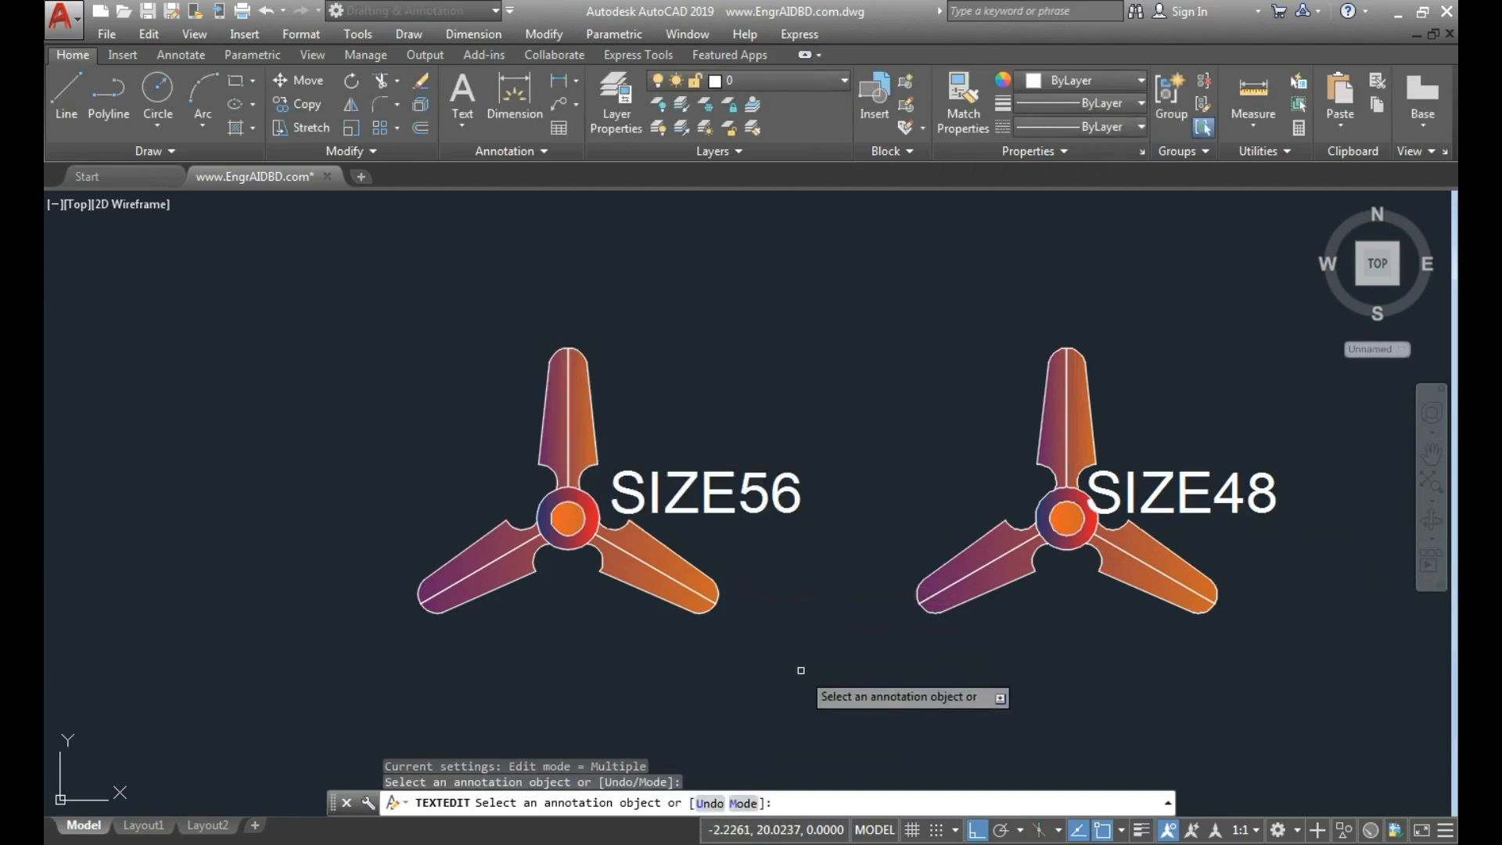
pyautogui.press('Escape')
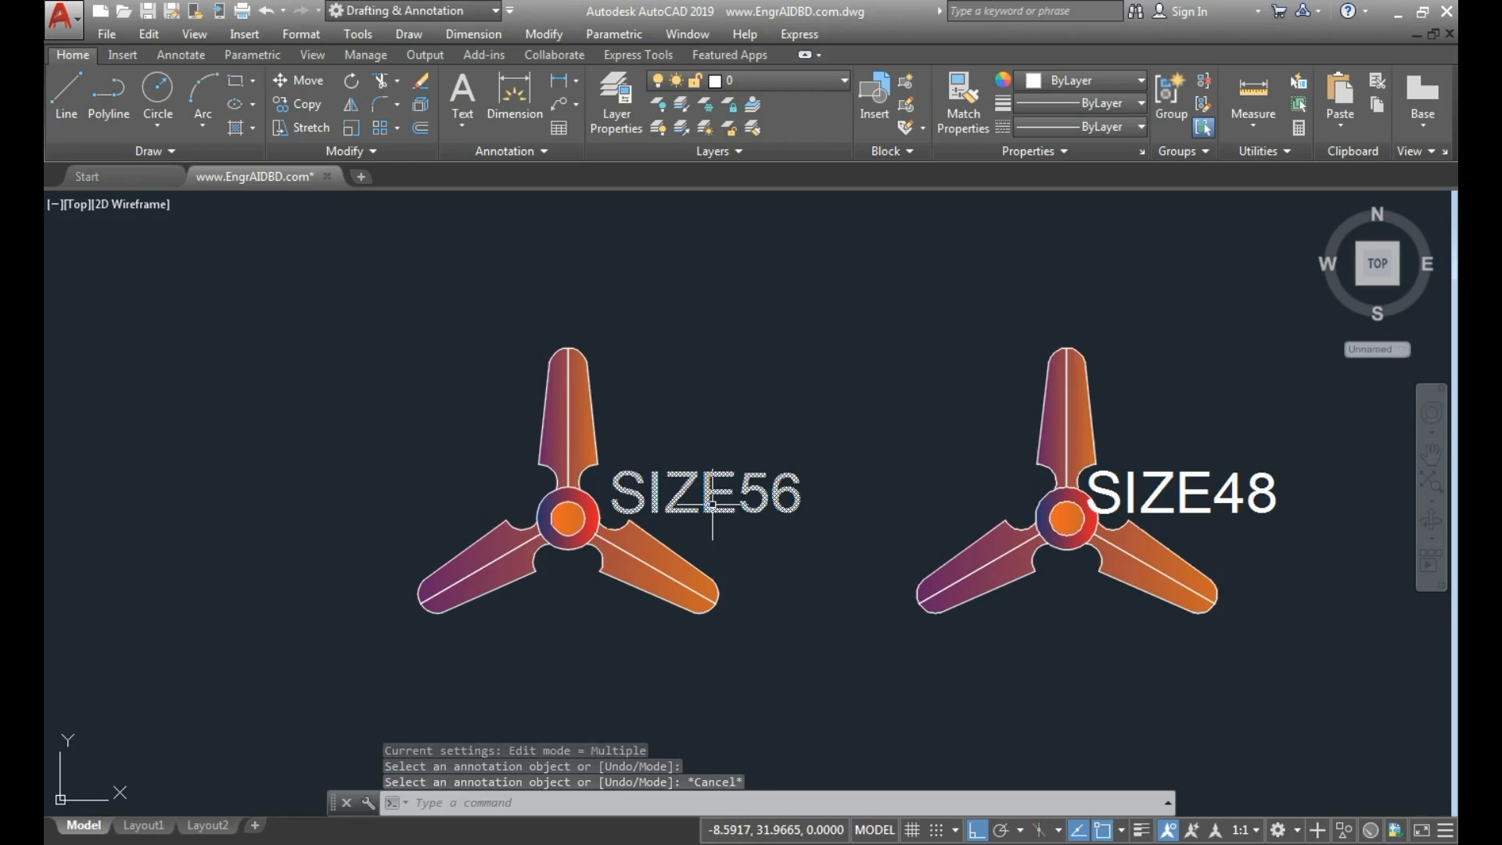
# Examine how the circuit breakers, MPCBs and VFD are labelled in the electrical power diagram beside the fans.
pyautogui.scroll(-2, 772, 531)
pyautogui.moveTo(1072, 554); pyautogui.dragTo(789, 522, button='middle')
pyautogui.moveTo(999, 493); pyautogui.dragTo(586, 491, button='middle')
pyautogui.scroll(2, 1006, 415)
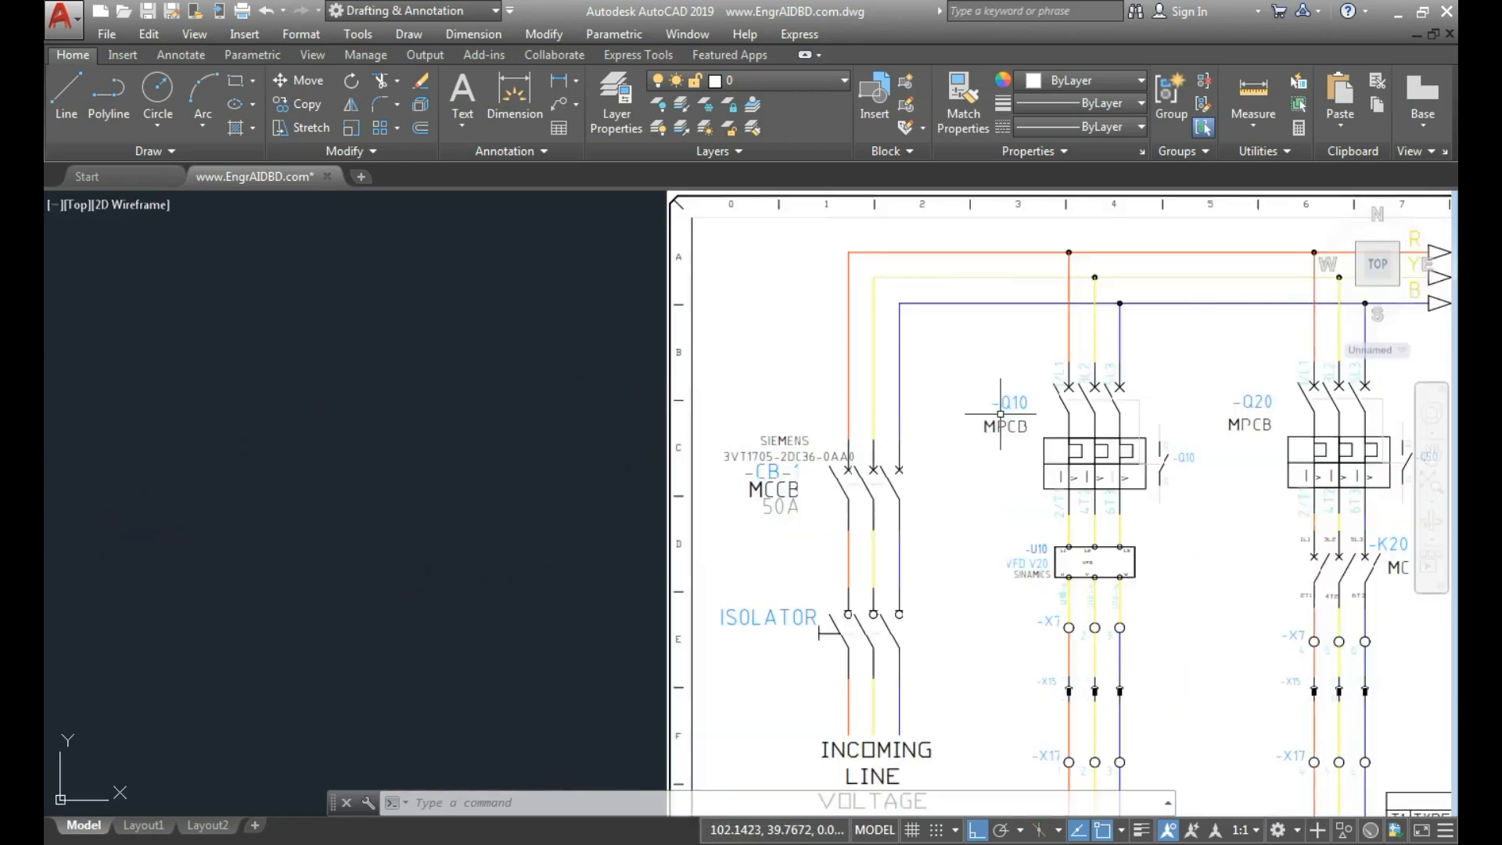
pyautogui.scroll(2, 1098, 387)
pyautogui.moveTo(1167, 530); pyautogui.dragTo(1020, 503, button='middle')
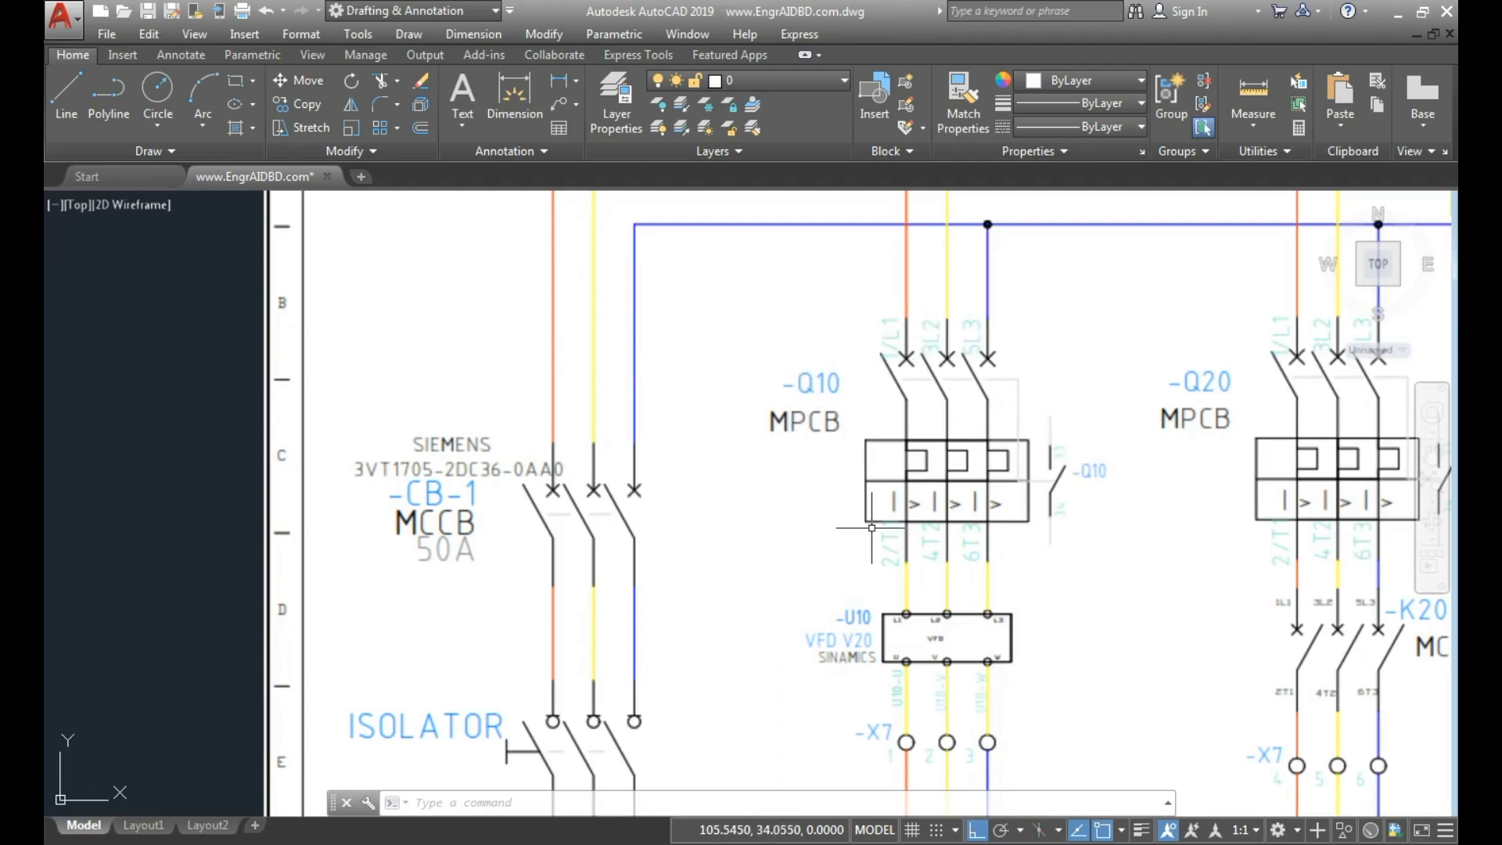
pyautogui.scroll(-2, 874, 541)
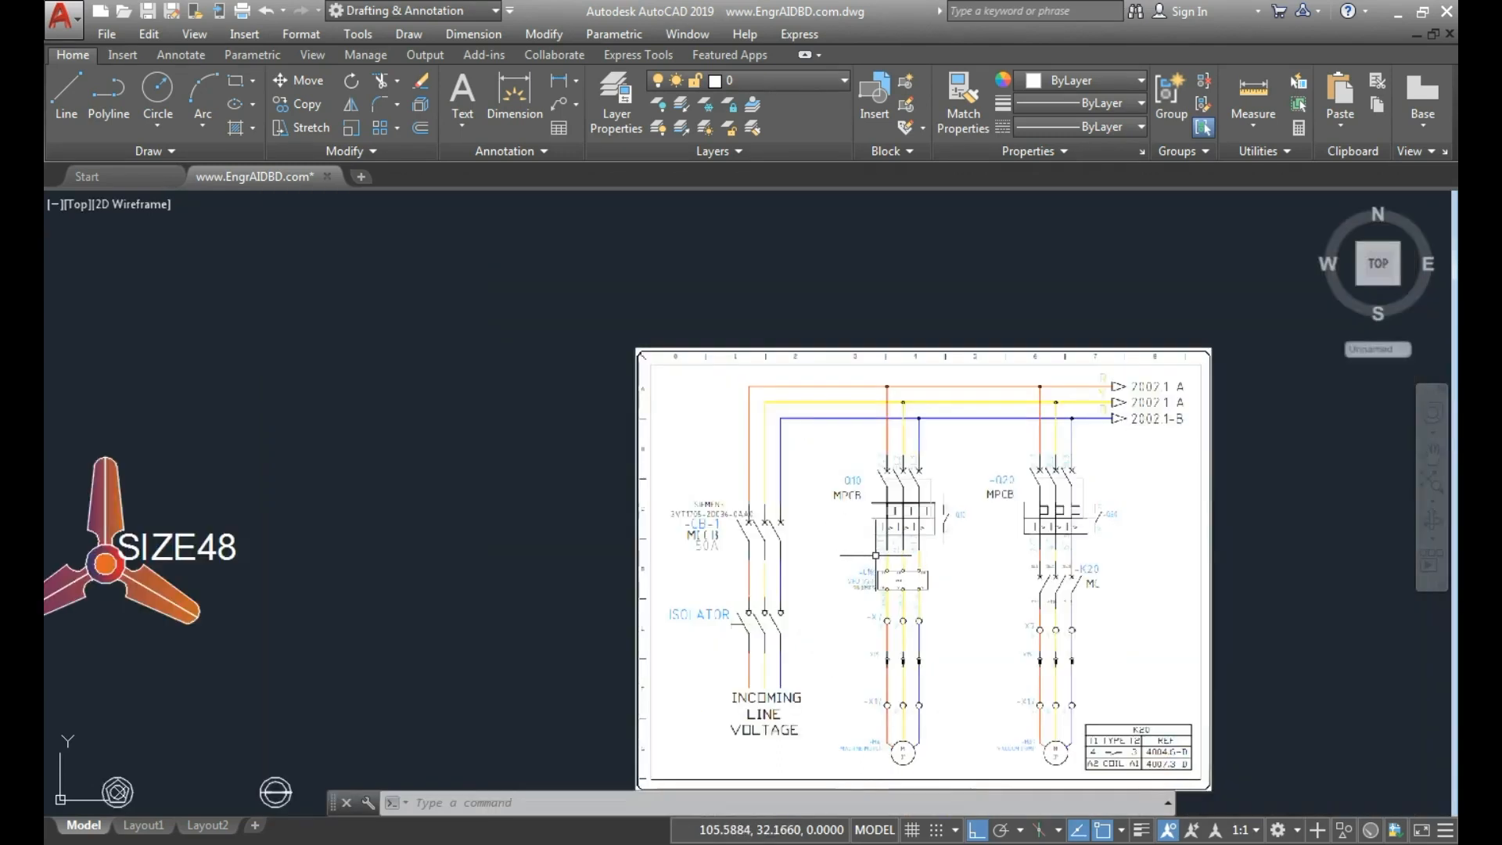
# Review the tag, prompt and default value in the first fan's attribute definition.
pyautogui.moveTo(653, 617); pyautogui.dragTo(954, 426, button='middle')
pyautogui.moveTo(490, 497); pyautogui.dragTo(918, 491, button='middle')
pyautogui.moveTo(637, 377)
pyautogui.mouseDown(button='middle')
pyautogui.moveTo(728, 436)
pyautogui.moveTo(699, 442)
pyautogui.mouseUp(button='middle')
pyautogui.scroll(2, 664, 403)
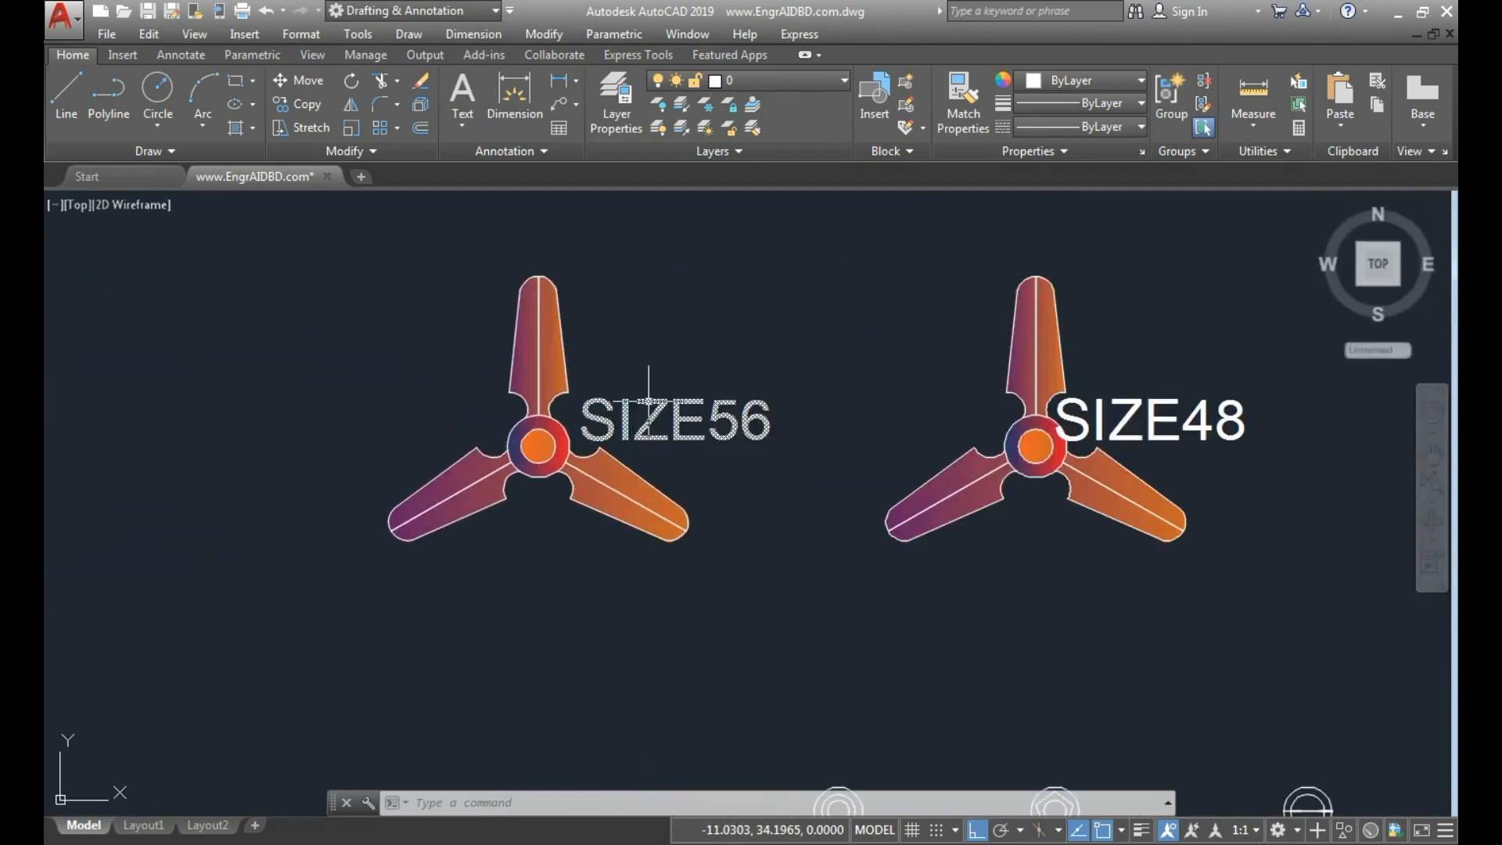
pyautogui.doubleClick(648, 401)
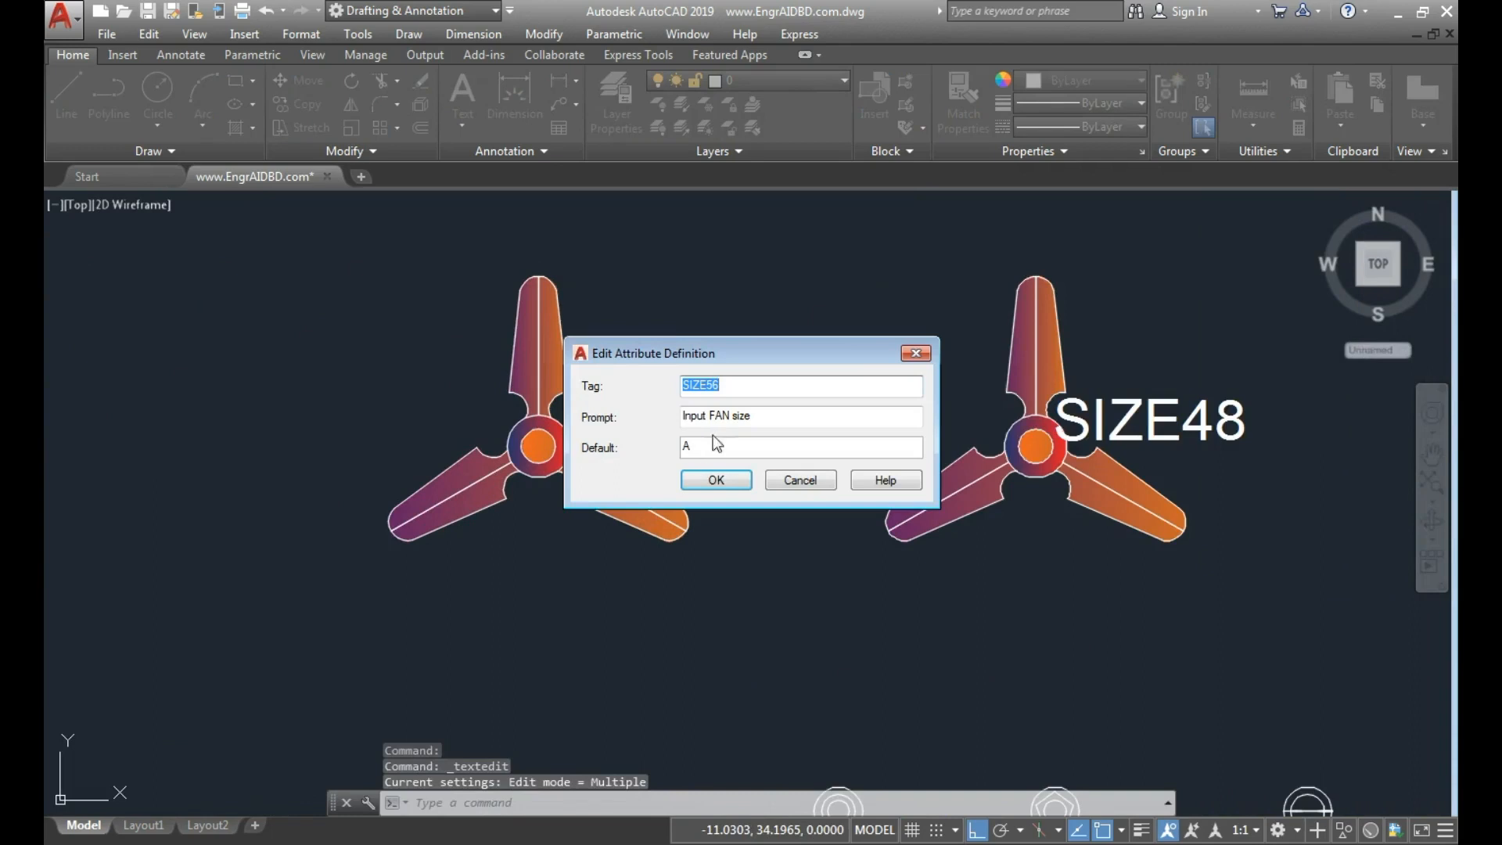
pyautogui.moveTo(783, 417); pyautogui.dragTo(637, 414)
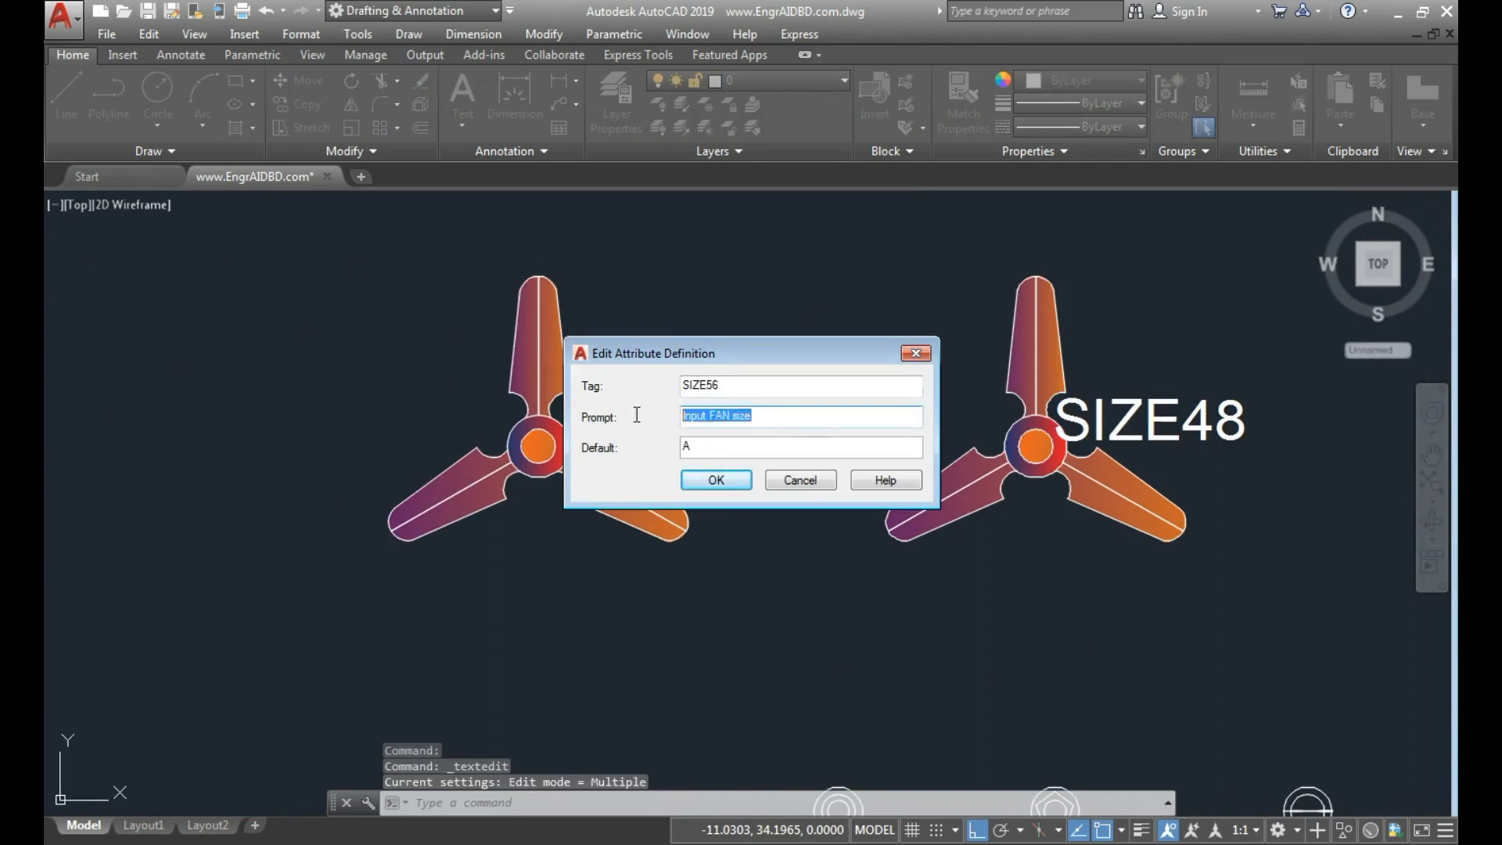
pyautogui.click(748, 482)
pyautogui.press('Escape')
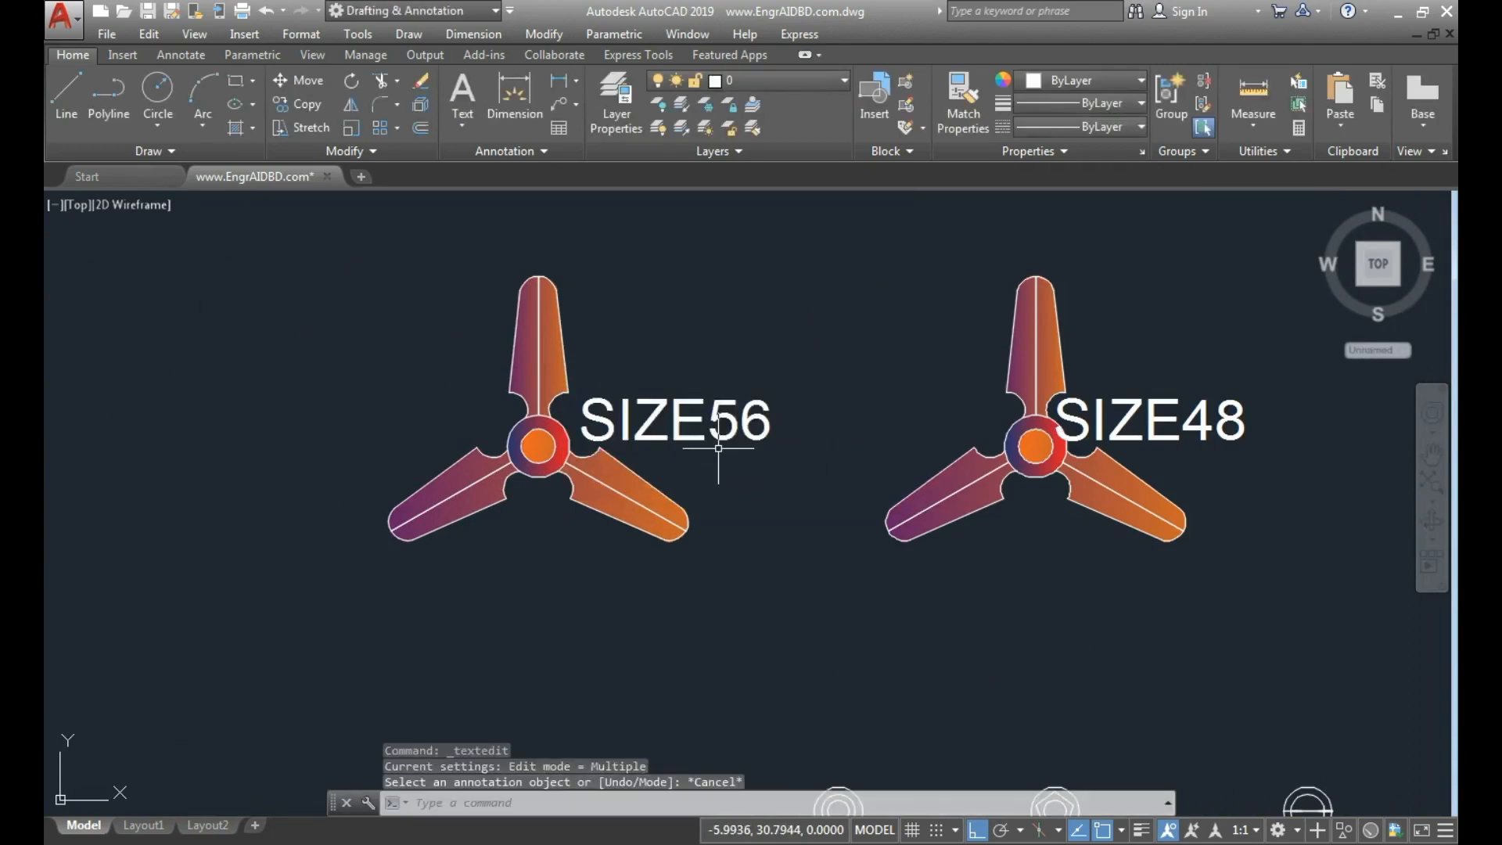